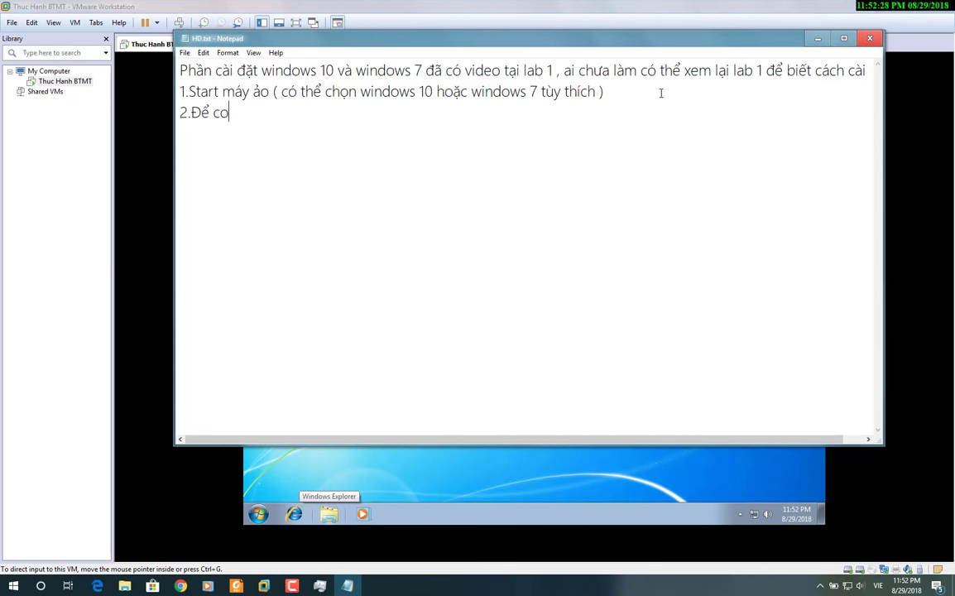
Continue line 2 of the note with "Để có thể copy file từ máy thật vào máy ảo , các bạn cần".
{"action": "type", "text": "ể có thể copy"}
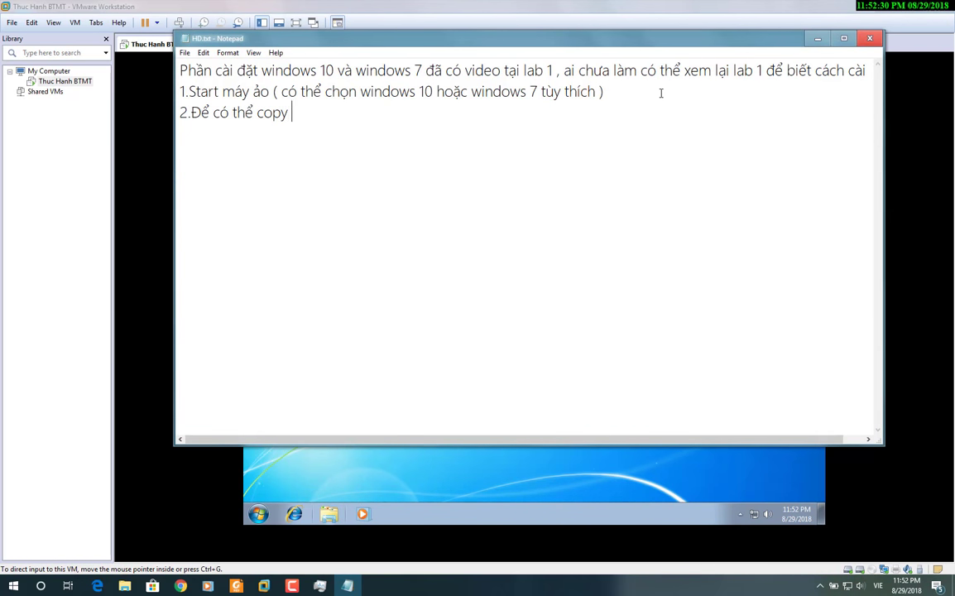
{"action": "type", "text": " file tuywf"}
{"action": "key", "text": "BackSpace"}
{"action": "key", "text": "BackSpace"}
{"action": "key", "text": "BackSpace"}
{"action": "type", "text": "ừ máy thaật v"}
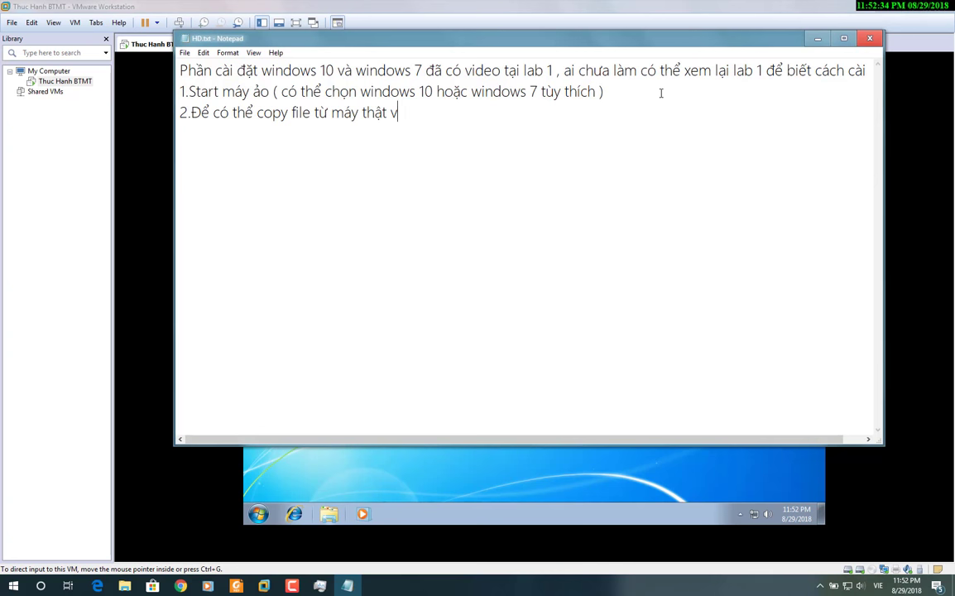
{"action": "type", "text": "ào máy ảo , các bạn cần"}
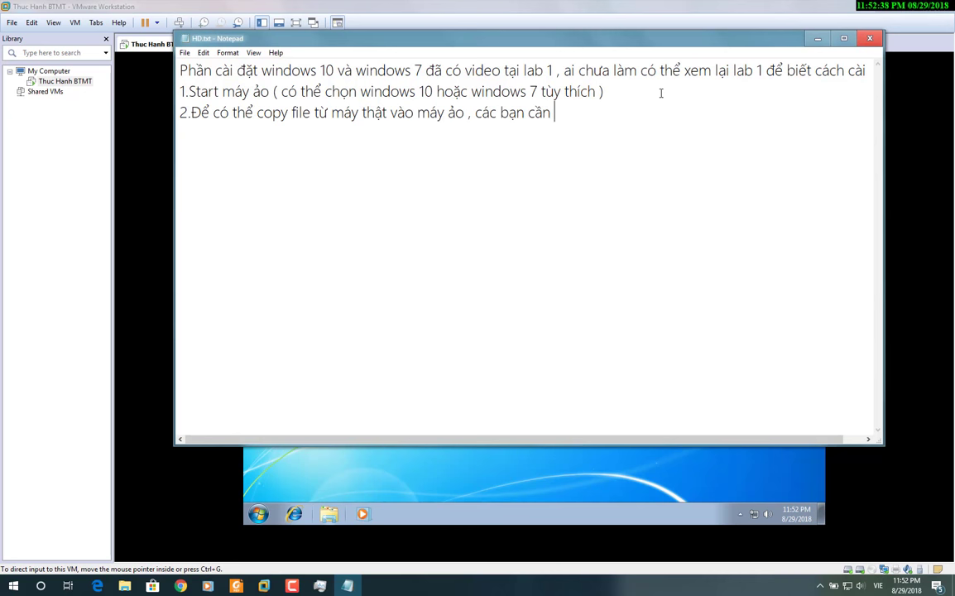
Complete line 2 of the note with "cài vmware tool cho máy ảo ( hiện tại mình đã cài rồi )".
{"action": "type", "text": " cài vmwa"}
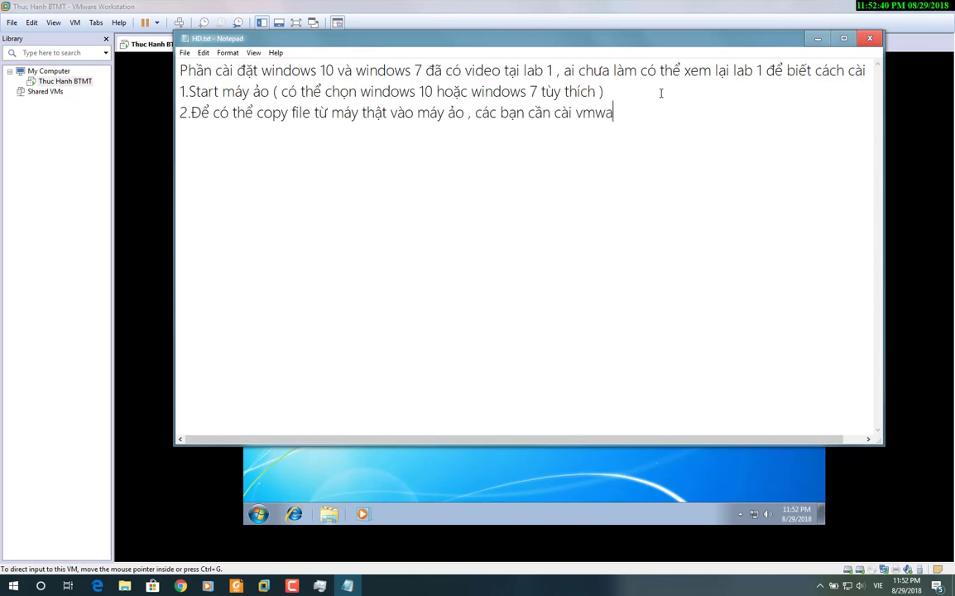
{"action": "type", "text": "re tôl cho máy a"}
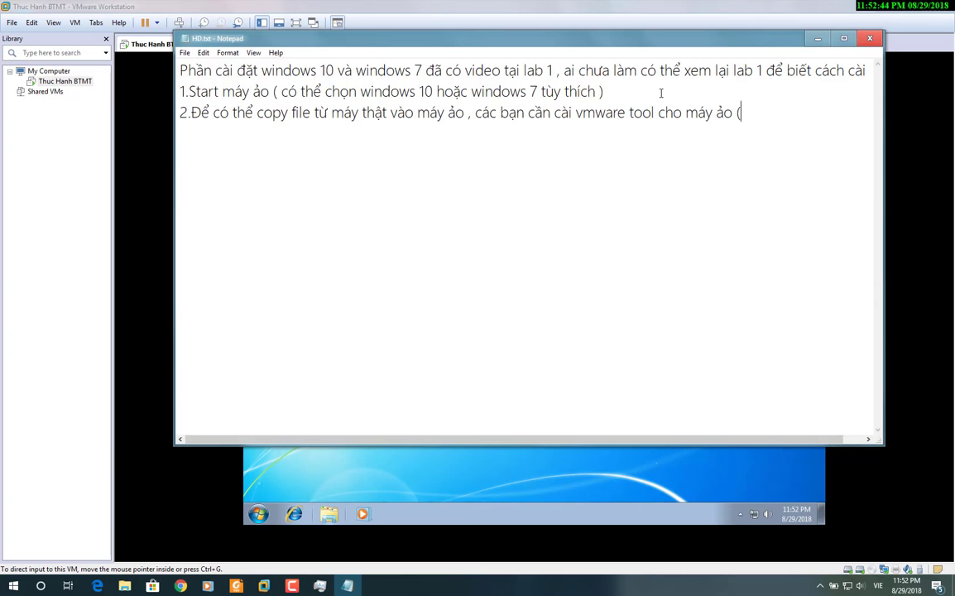
{"action": "type", "text": "ảo ( hiện tại mình d"}
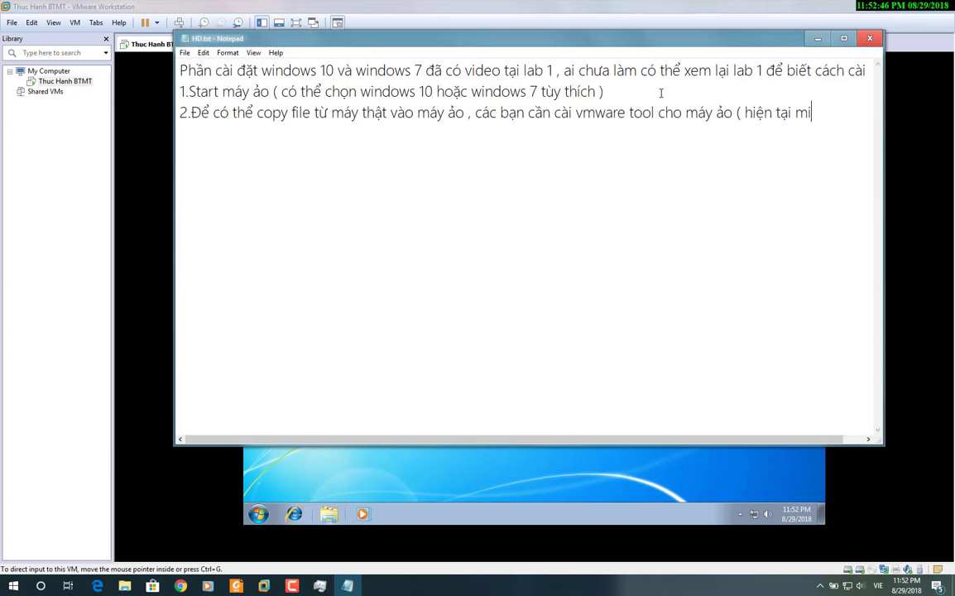
{"action": "type", "text": "ã cài rồi )"}
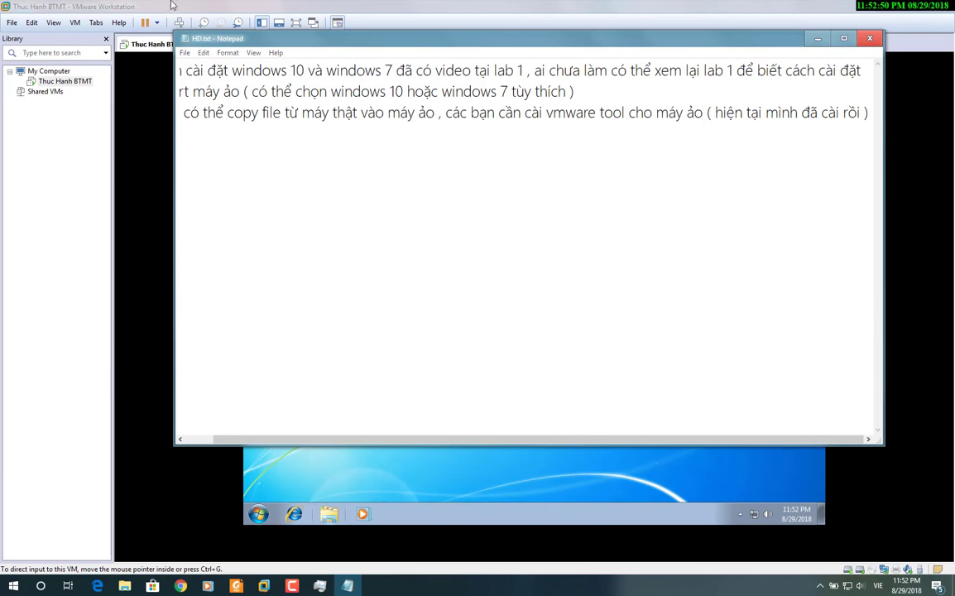
Switch to VMware Workstation and choose the Reinstall VMware Tools command for the Thuc Hanh BTMT virtual machine.
{"action": "left_click", "coordinate": [135, 6]}
{"action": "left_click", "coordinate": [75, 22]}
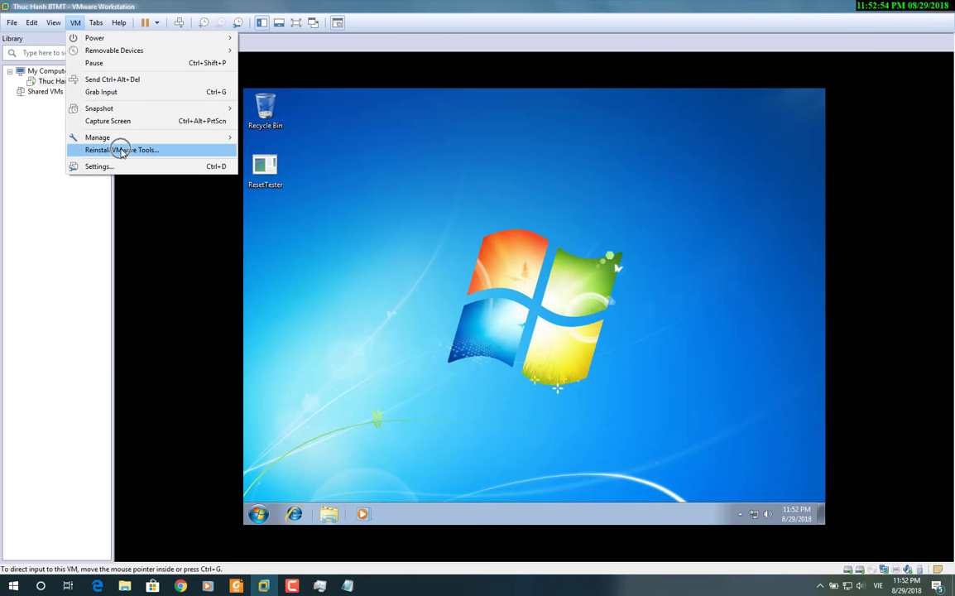
{"action": "left_click", "coordinate": [122, 151]}
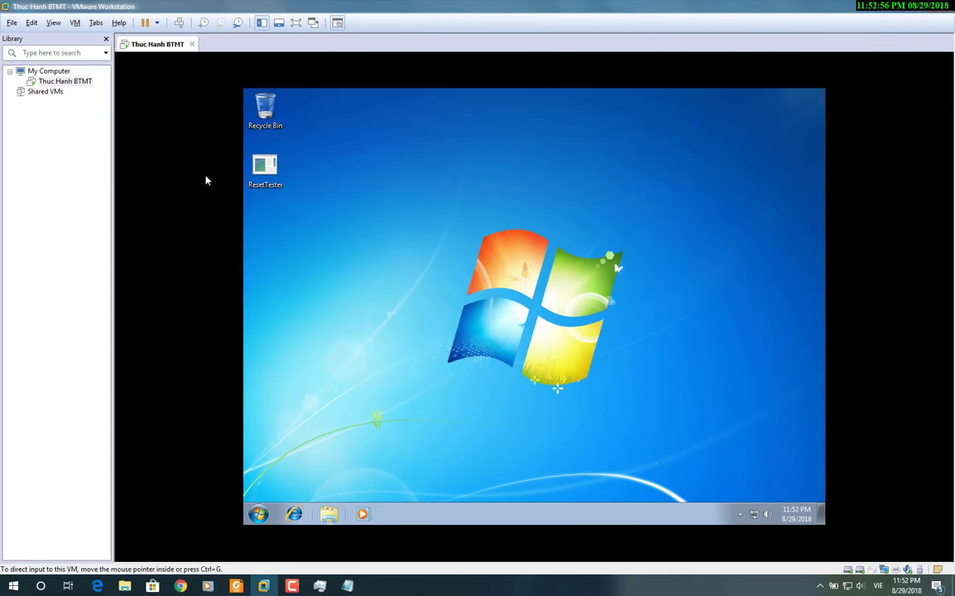
Leave the virtual machine and minimize the VMware Workstation and Notepad windows to reach the host desktop.
{"action": "right_click", "coordinate": [354, 177]}
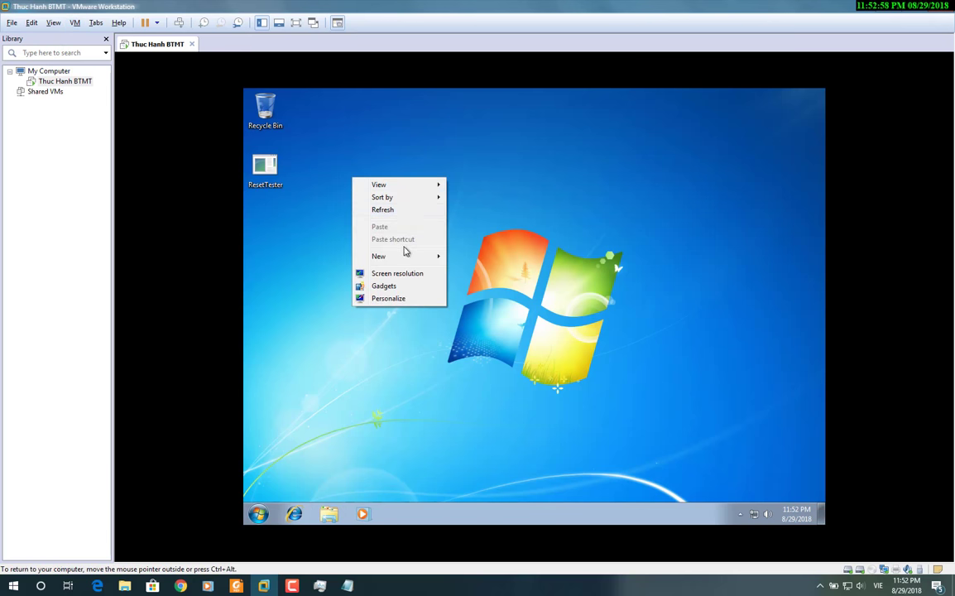
{"action": "key", "text": "ctrl+alt"}
{"action": "key", "text": "super+Down"}
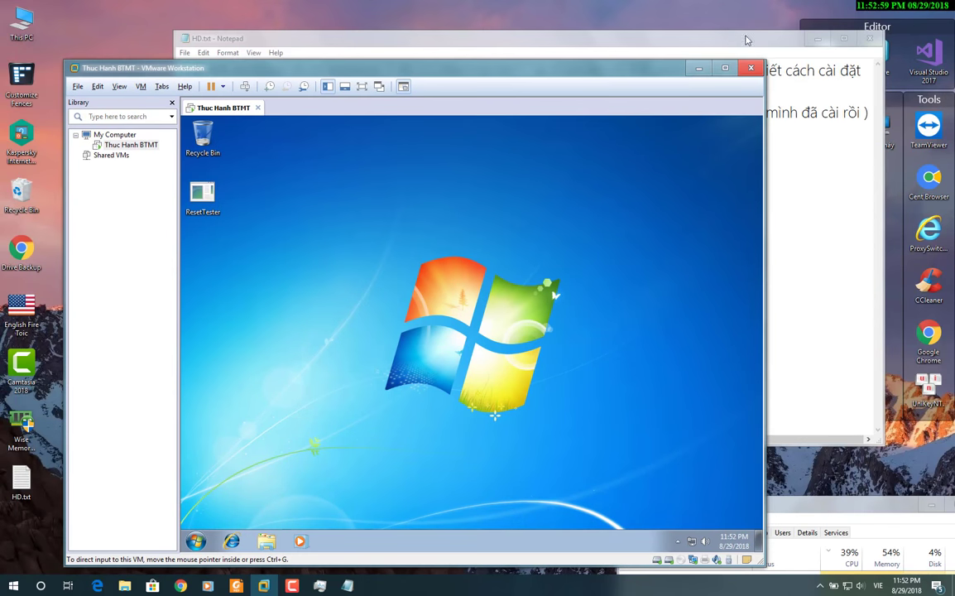
{"action": "left_click", "coordinate": [692, 68]}
{"action": "left_click", "coordinate": [818, 39]}
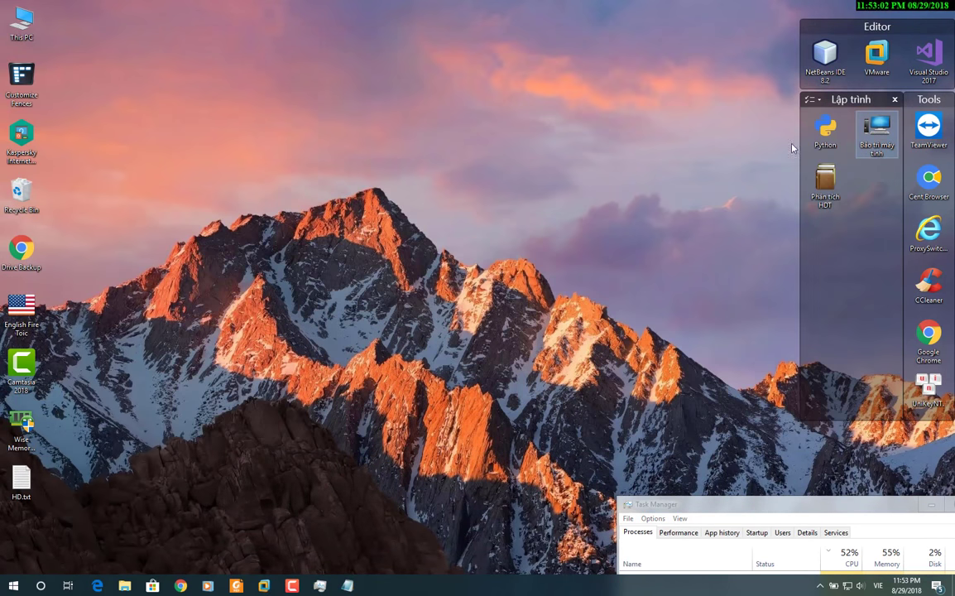
Look through the Files folder inside Bao Tri May tinh for the EasyBCD installer, closing File Explorer when done.
{"action": "double_click", "coordinate": [876, 128]}
{"action": "double_click", "coordinate": [373, 137]}
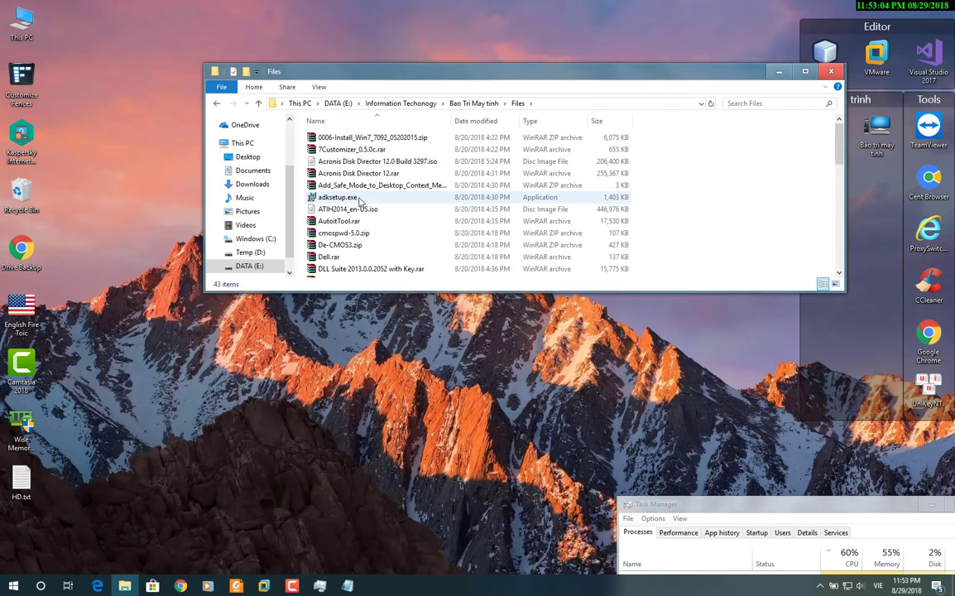
{"action": "scroll", "coordinate": [360, 201], "scroll_direction": "down", "scroll_amount": 4}
{"action": "left_click", "coordinate": [347, 136]}
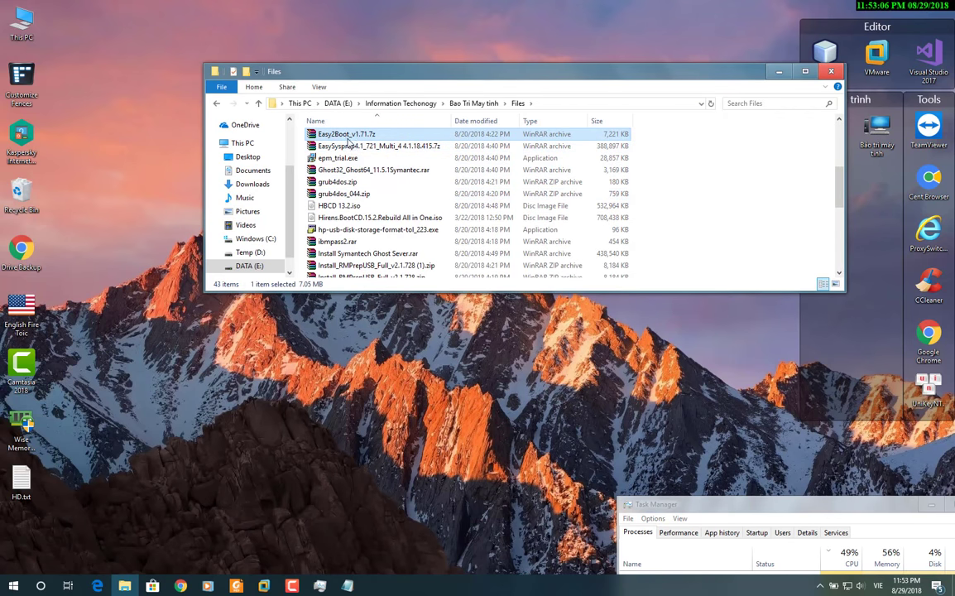
{"action": "key", "text": "BackSpace"}
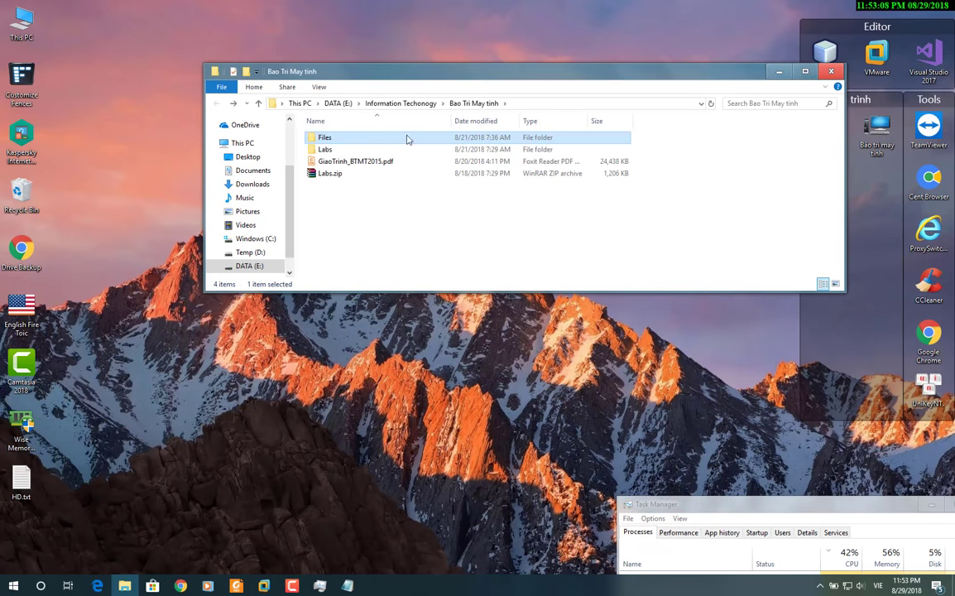
{"action": "left_click", "coordinate": [831, 71]}
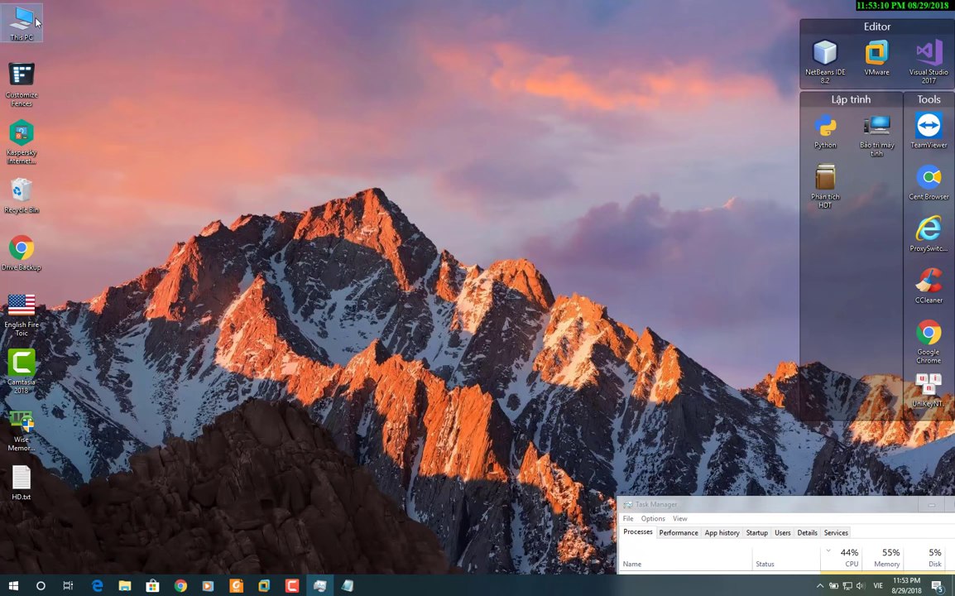
Open the EasyBCD 2.3.rar archive from the Soft folder on the DATA (E:) drive.
{"action": "double_click", "coordinate": [37, 23]}
{"action": "scroll", "coordinate": [444, 193], "scroll_direction": "down", "scroll_amount": 1}
{"action": "left_click", "coordinate": [704, 213]}
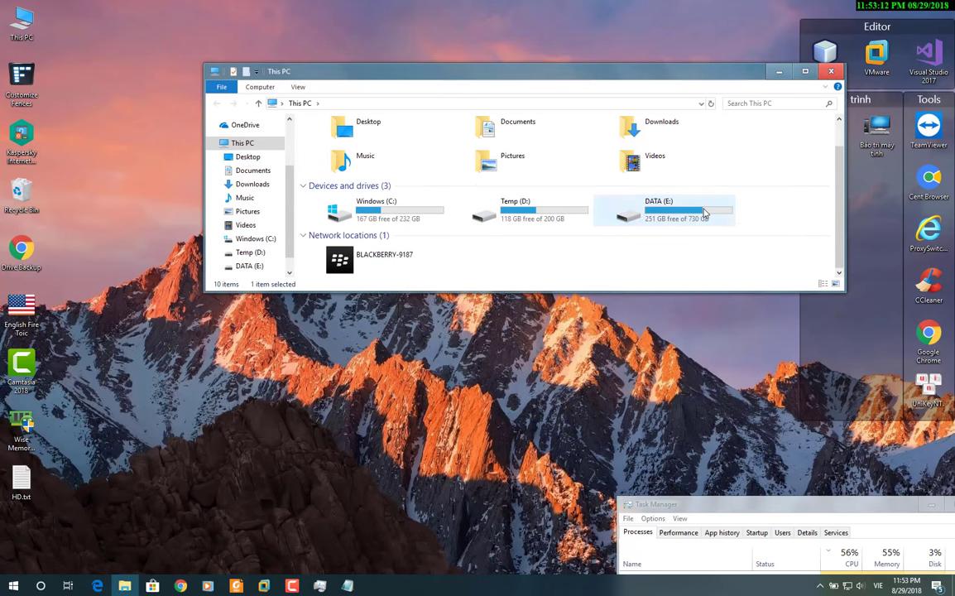
{"action": "double_click", "coordinate": [705, 214]}
{"action": "scroll", "coordinate": [372, 215], "scroll_direction": "down", "scroll_amount": 4}
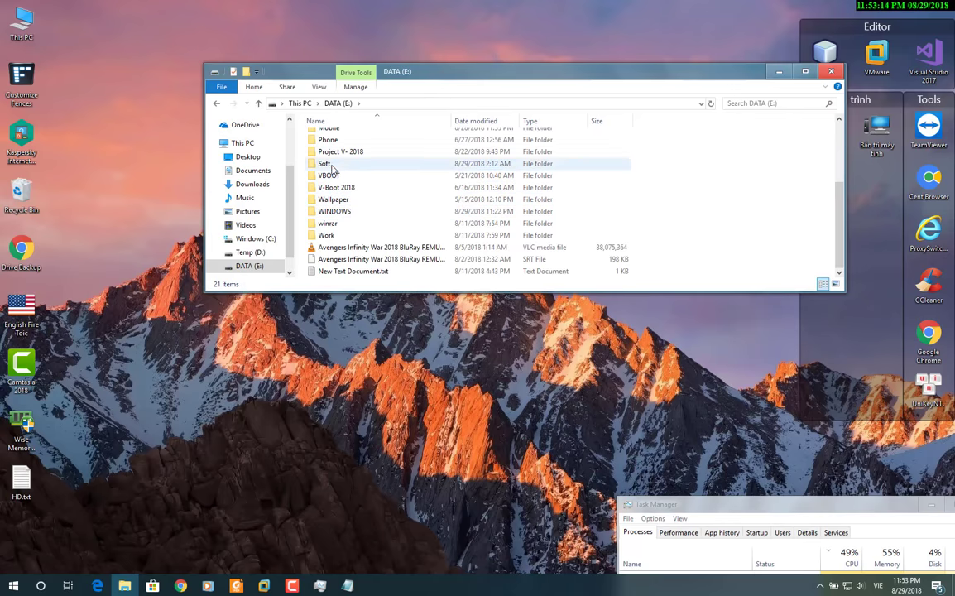
{"action": "double_click", "coordinate": [327, 163]}
{"action": "double_click", "coordinate": [510, 76]}
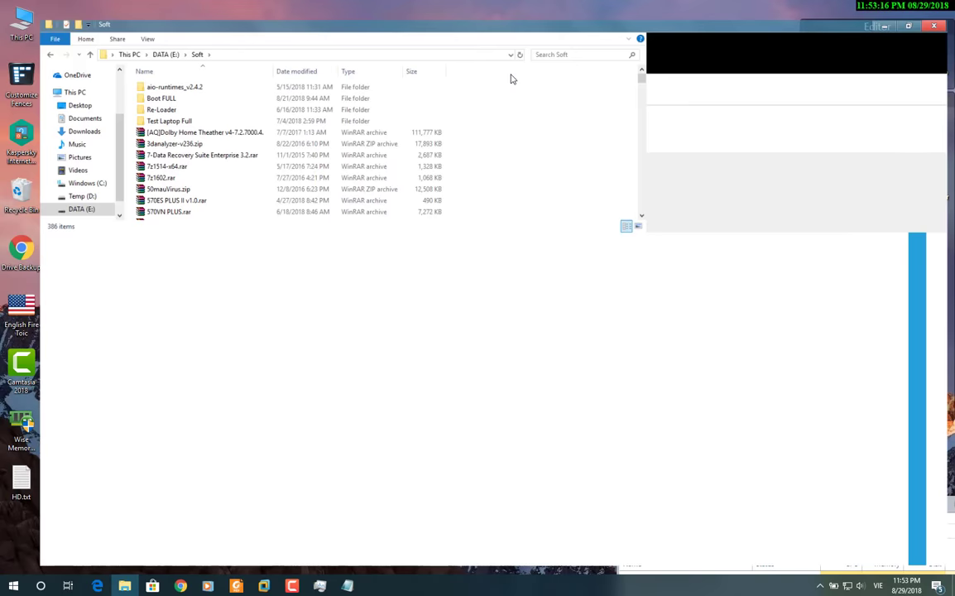
{"action": "key", "text": "e"}
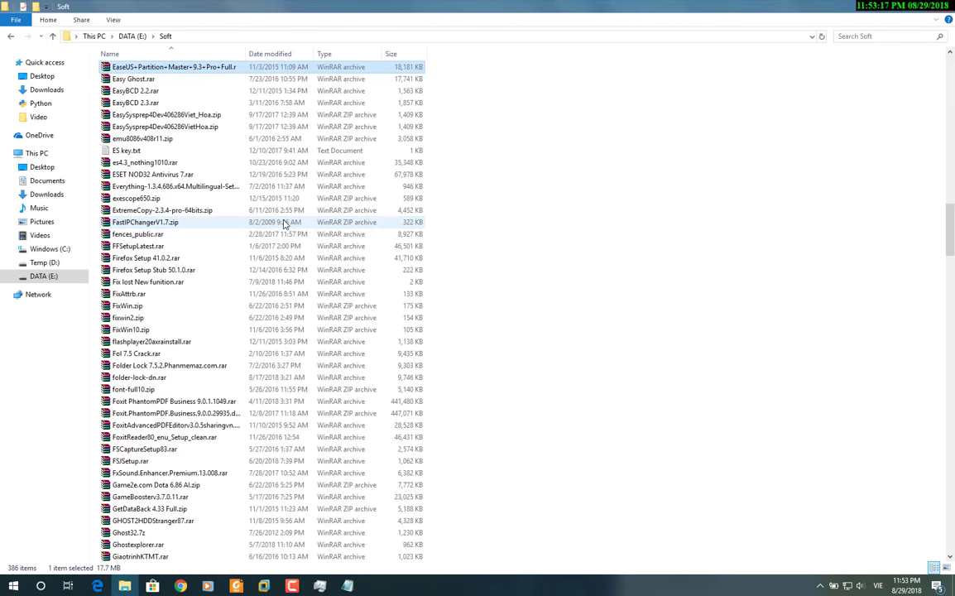
{"action": "double_click", "coordinate": [162, 106]}
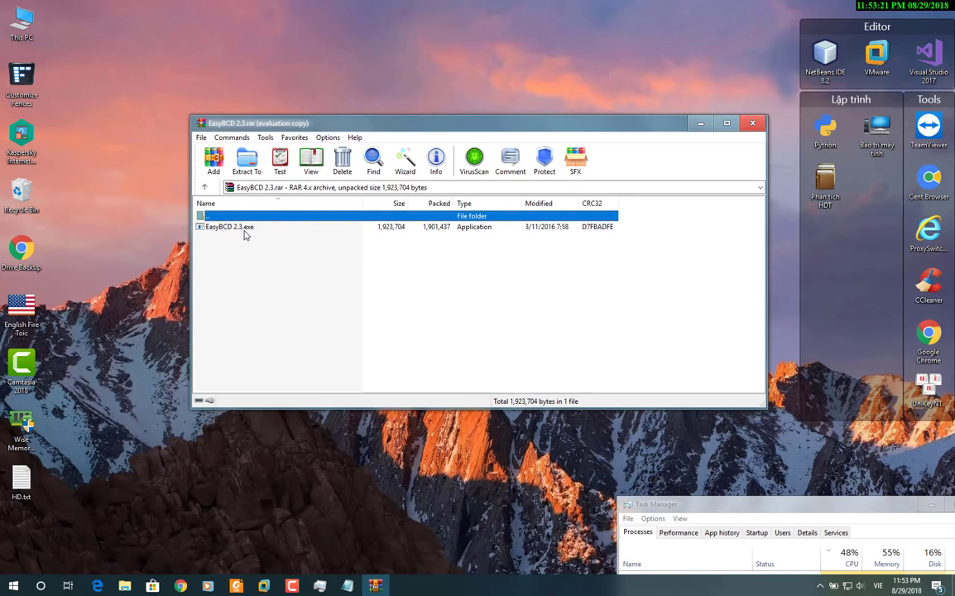
Extract EasyBCD 2.3.exe from the archive to the host desktop and close WinRAR.
{"action": "left_click_drag", "start_coordinate": [245, 234], "coordinate": [282, 67]}
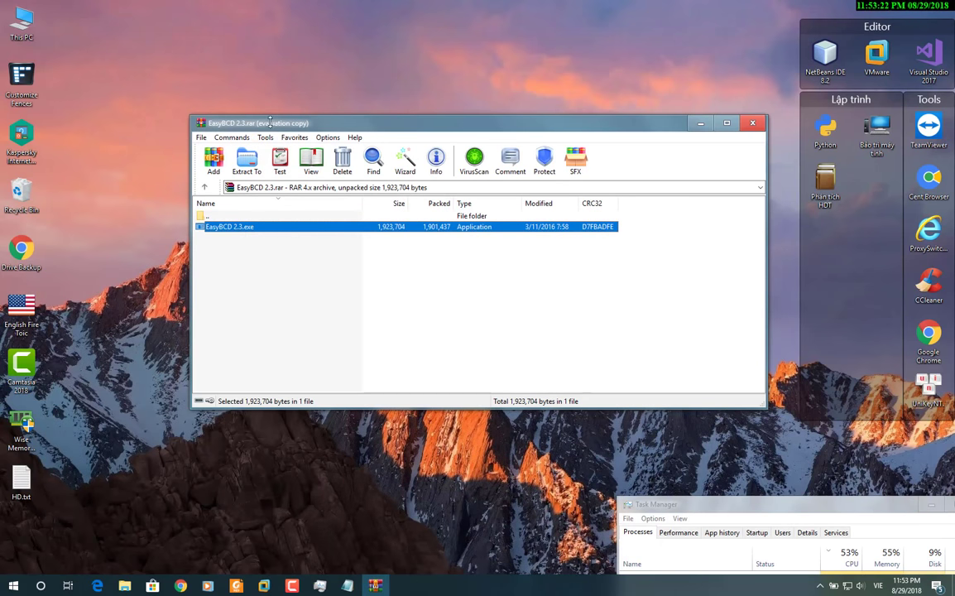
{"action": "left_click", "coordinate": [247, 161]}
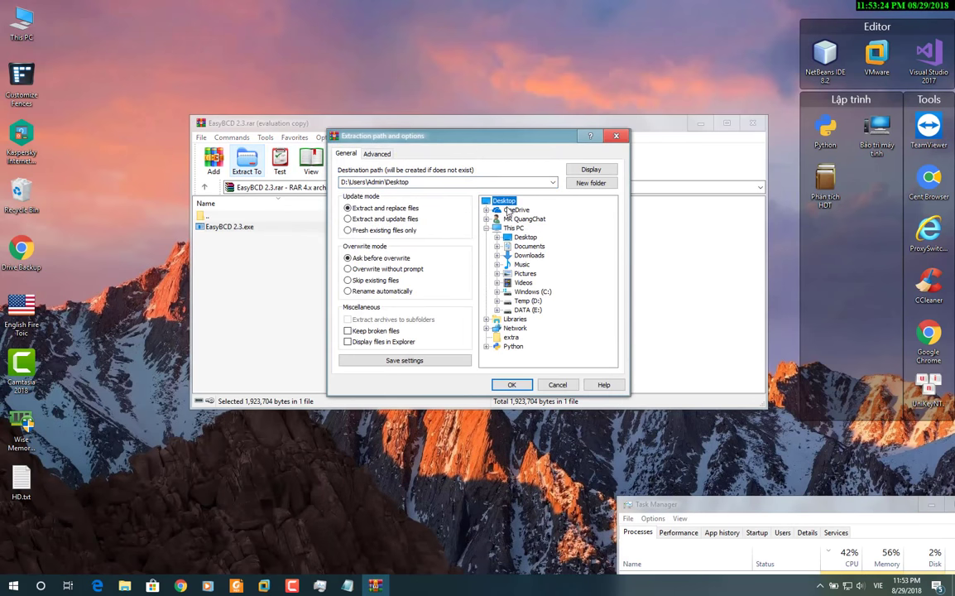
{"action": "key", "text": "Return"}
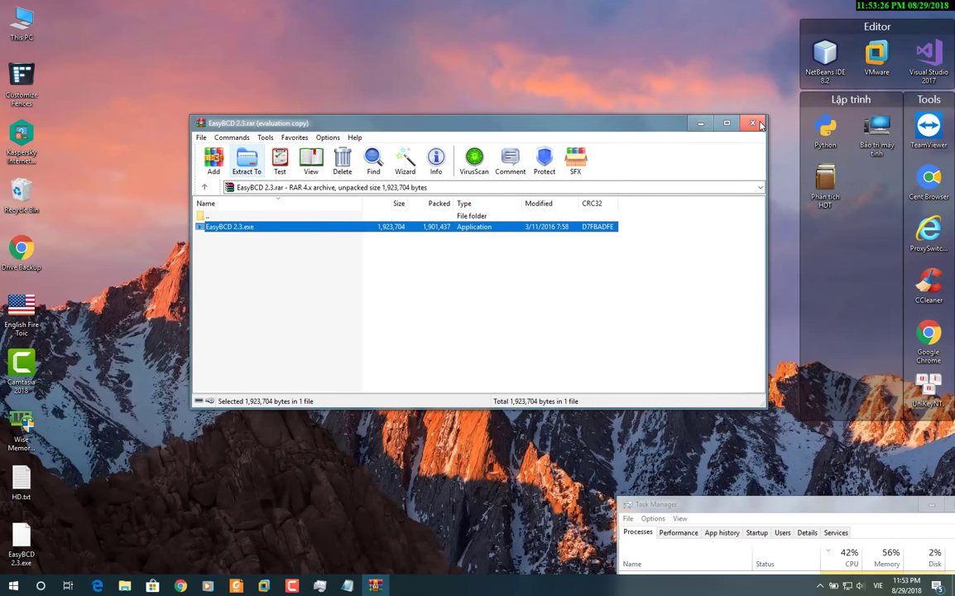
{"action": "key", "text": "Escape"}
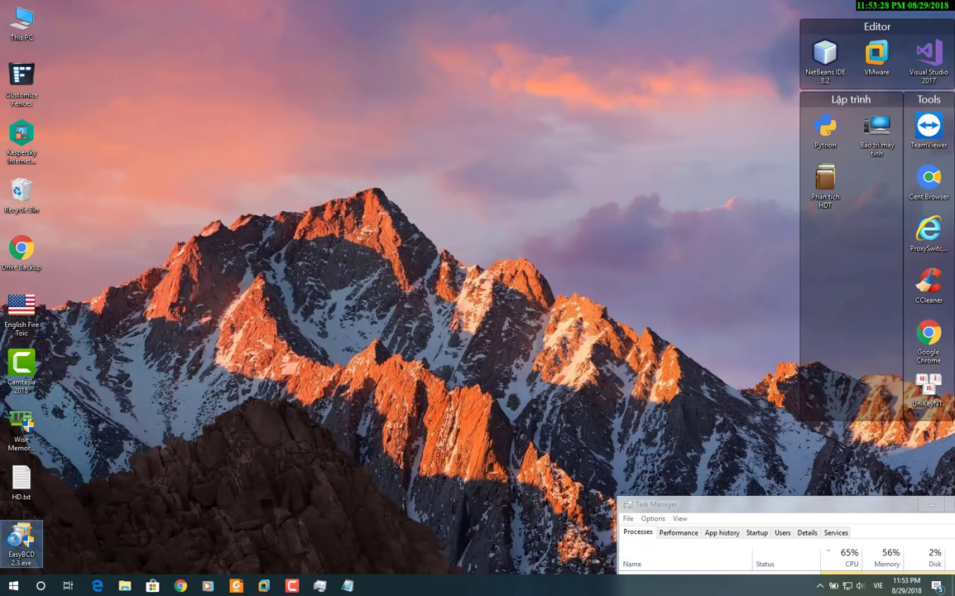
Copy EasyBCD 2.3.exe from the host desktop and paste it onto the virtual machine's Windows 7 desktop.
{"action": "right_click", "coordinate": [21, 540]}
{"action": "left_click", "coordinate": [39, 473]}
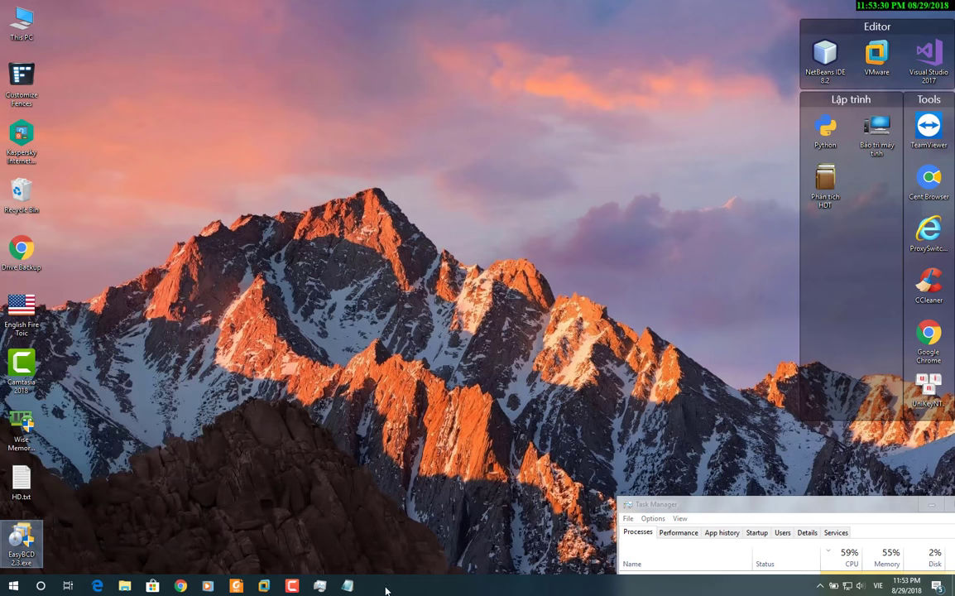
{"action": "left_click", "coordinate": [264, 585]}
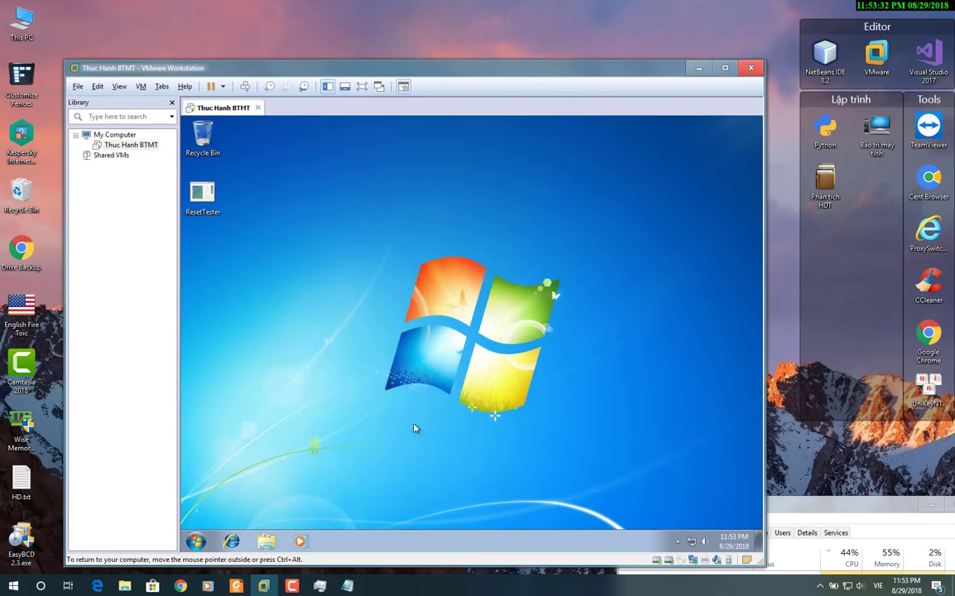
{"action": "right_click", "coordinate": [339, 199]}
{"action": "left_click", "coordinate": [362, 242]}
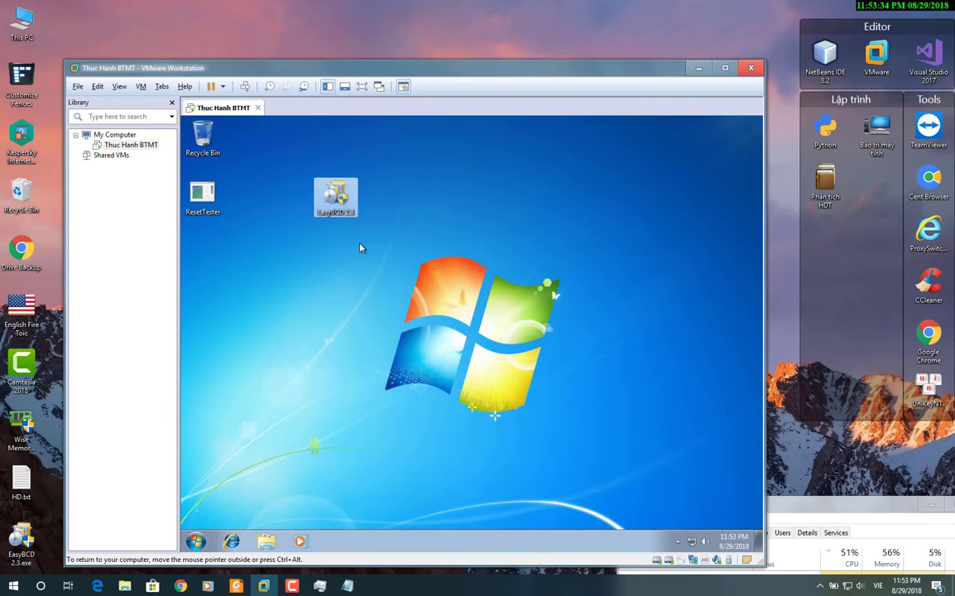
Install EasyBCD 2.3 in the virtual machine, allowing the elevation request, accepting the license and keeping the default setup options.
{"action": "double_click", "coordinate": [339, 198]}
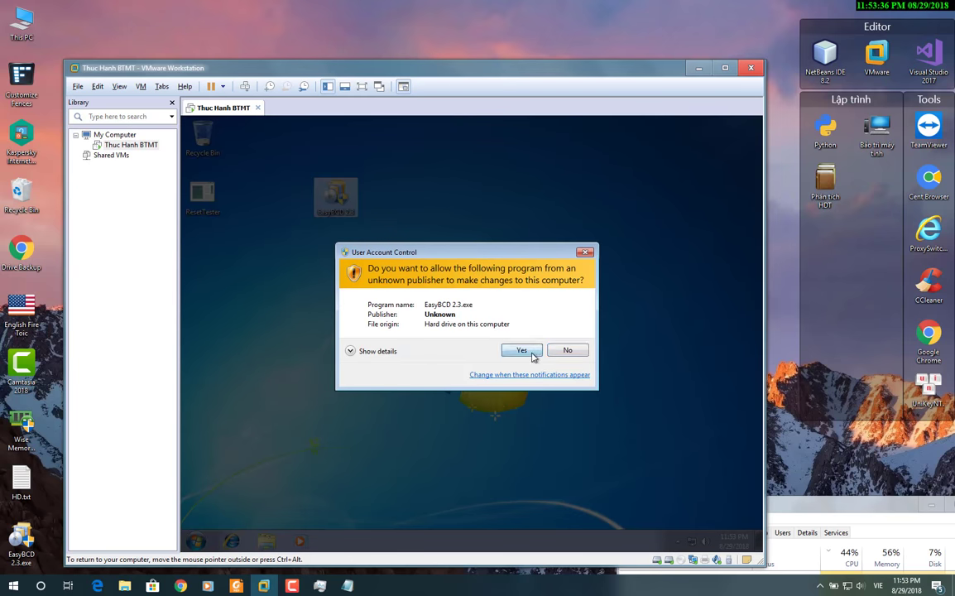
{"action": "left_click", "coordinate": [533, 354]}
{"action": "left_click", "coordinate": [535, 419]}
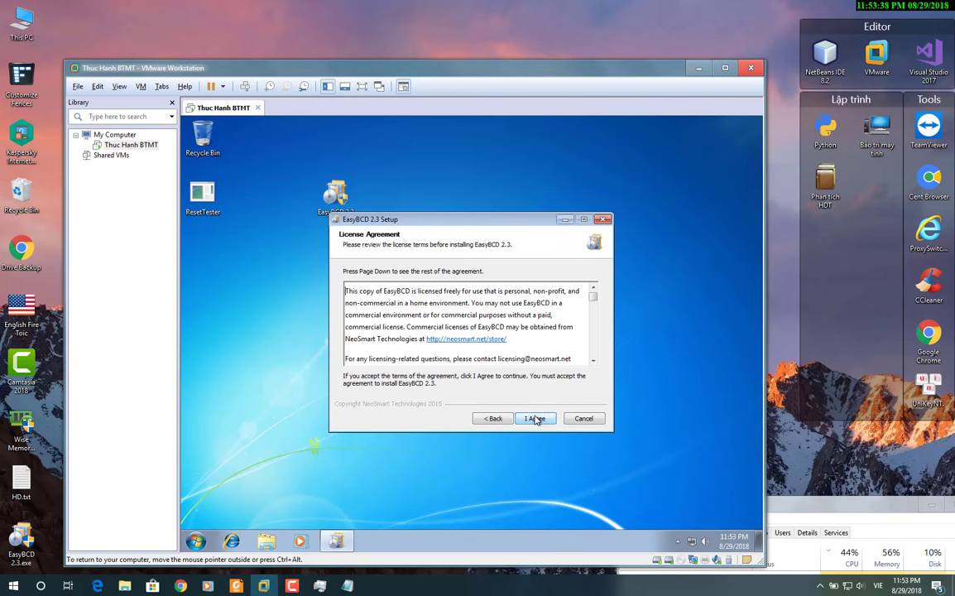
{"action": "left_click", "coordinate": [536, 419]}
{"action": "left_click", "coordinate": [536, 418]}
{"action": "left_click", "coordinate": [536, 418]}
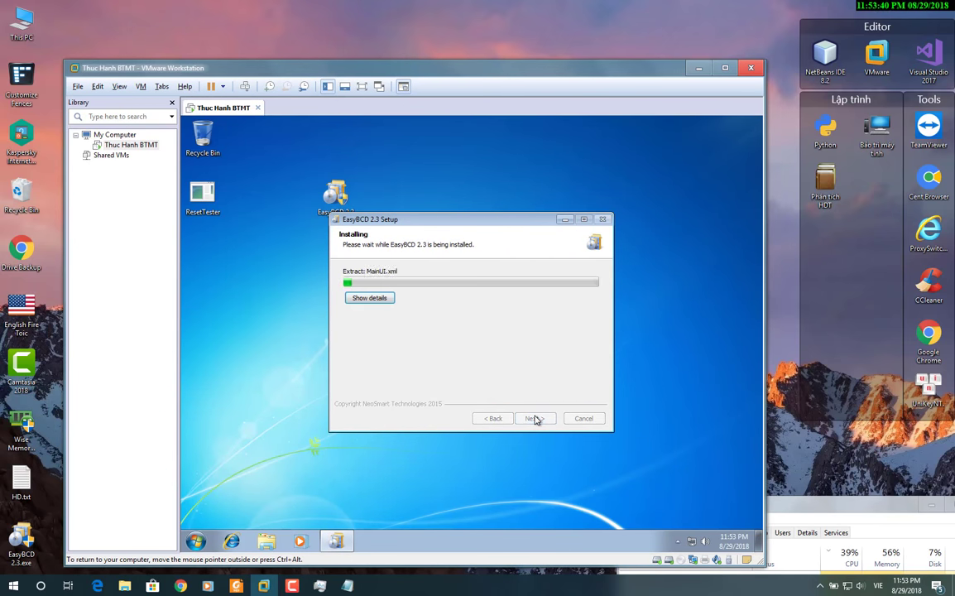
{"action": "left_click", "coordinate": [535, 419]}
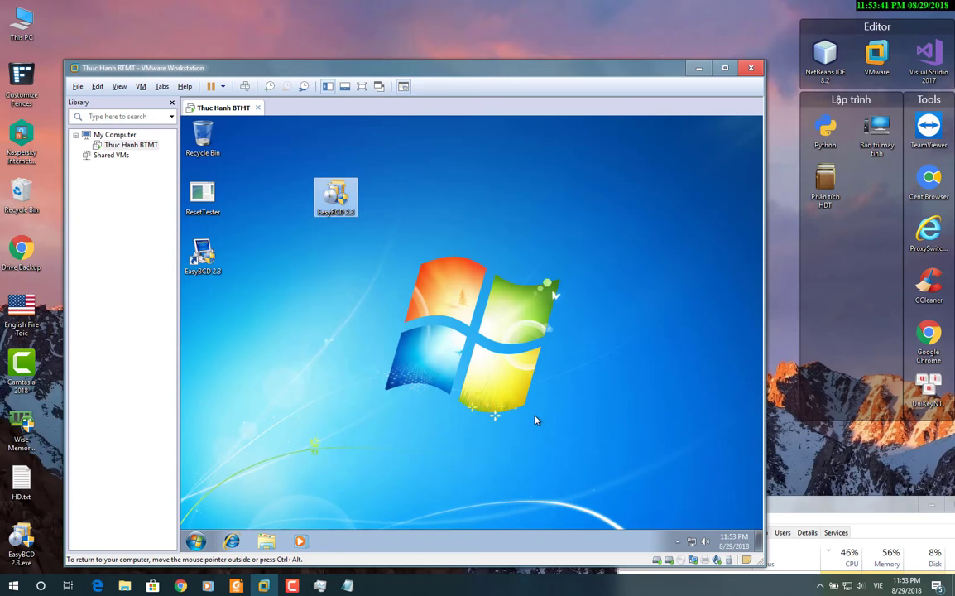
{"action": "right_click", "coordinate": [406, 255]}
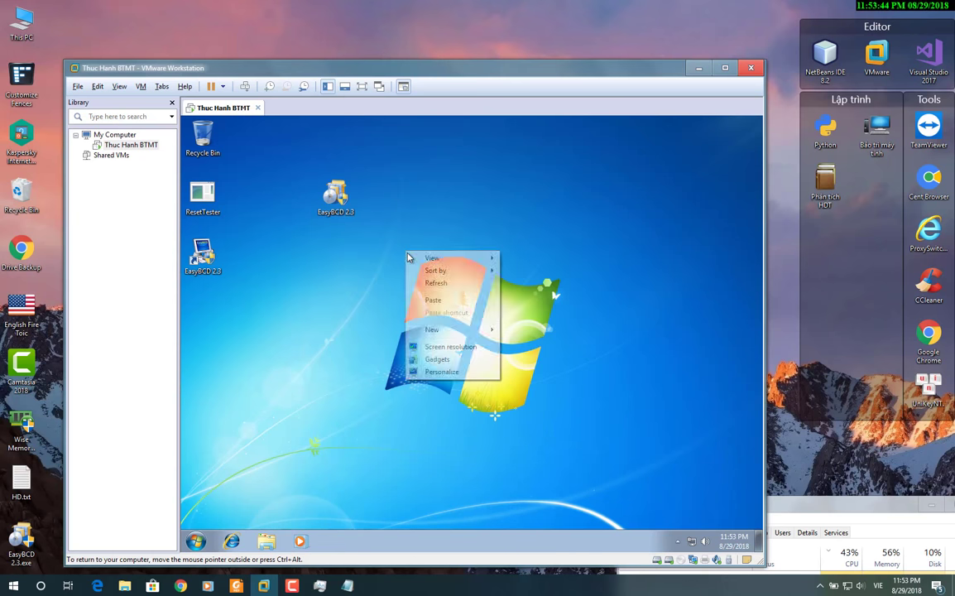
{"action": "left_click", "coordinate": [433, 284]}
{"action": "right_click", "coordinate": [431, 287]}
{"action": "left_click", "coordinate": [453, 319]}
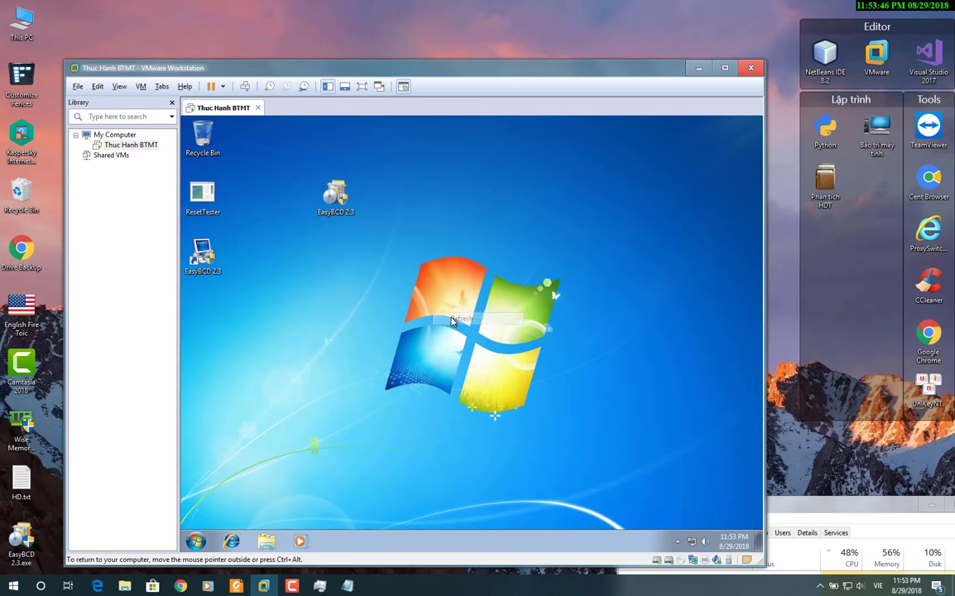
{"action": "right_click", "coordinate": [432, 286]}
{"action": "left_click", "coordinate": [454, 321]}
{"action": "right_click", "coordinate": [419, 259]}
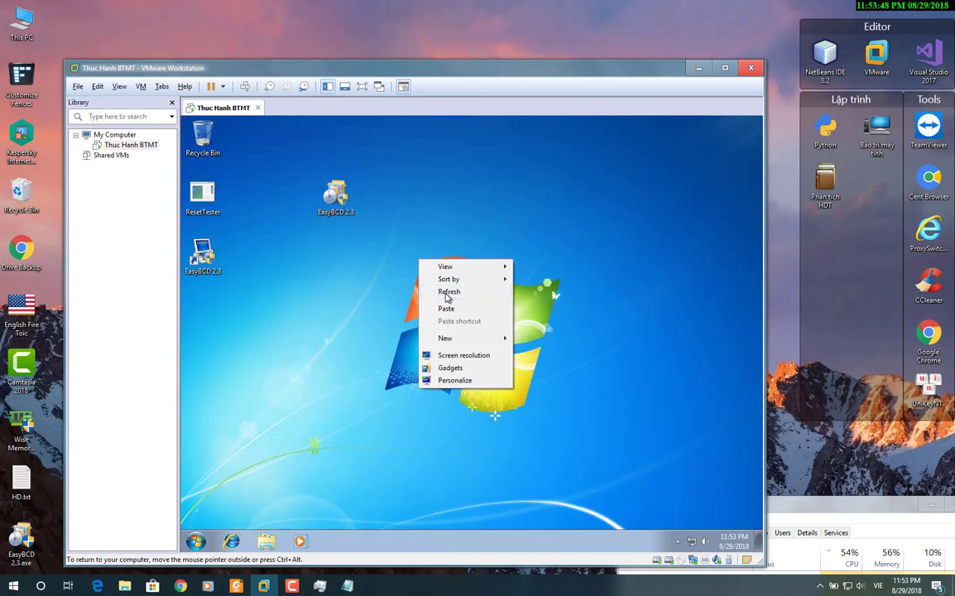
Refresh the virtual machine's desktop and move the EasyBCD 2.3 installer icon lower, closer to the EasyBCD shortcut.
{"action": "left_click", "coordinate": [442, 292]}
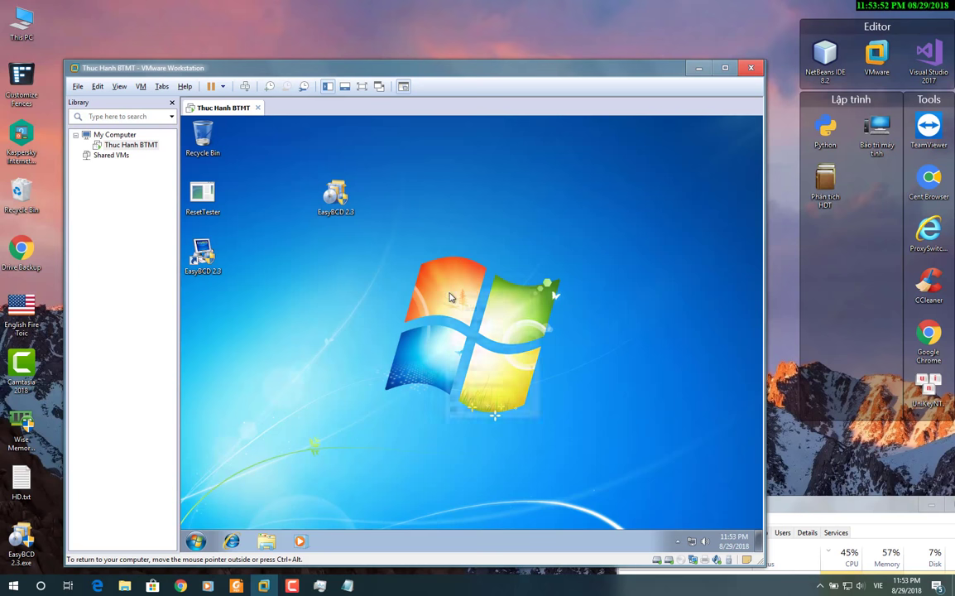
{"action": "right_click", "coordinate": [440, 287]}
{"action": "left_click", "coordinate": [462, 319]}
{"action": "left_click_drag", "start_coordinate": [336, 198], "coordinate": [292, 318]}
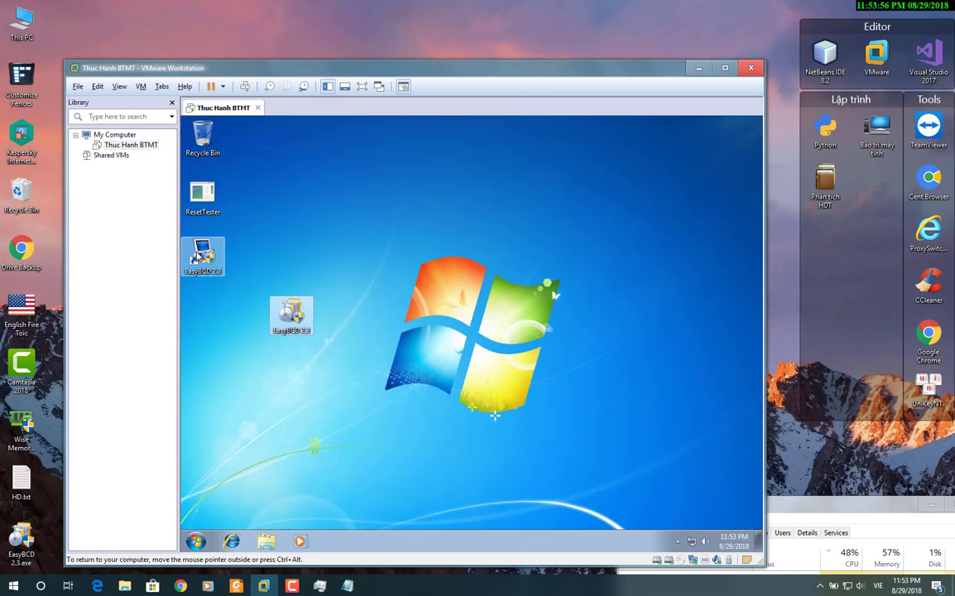
Launch EasyBCD 2.3 from its shortcut in the virtual machine and place the installer icon directly below that shortcut.
{"action": "double_click", "coordinate": [198, 256]}
{"action": "left_click", "coordinate": [522, 351]}
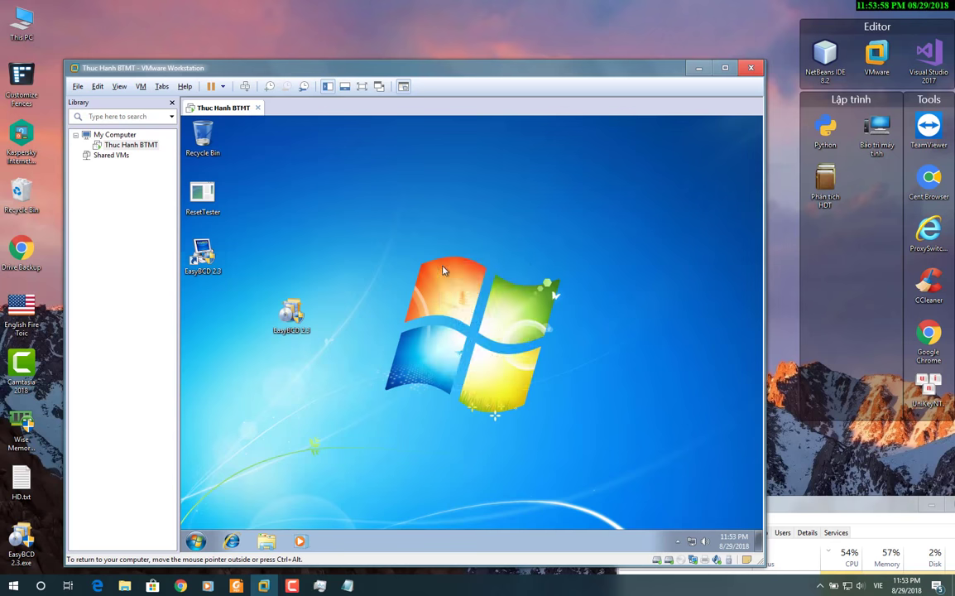
{"action": "right_click", "coordinate": [396, 236]}
{"action": "left_click", "coordinate": [432, 269]}
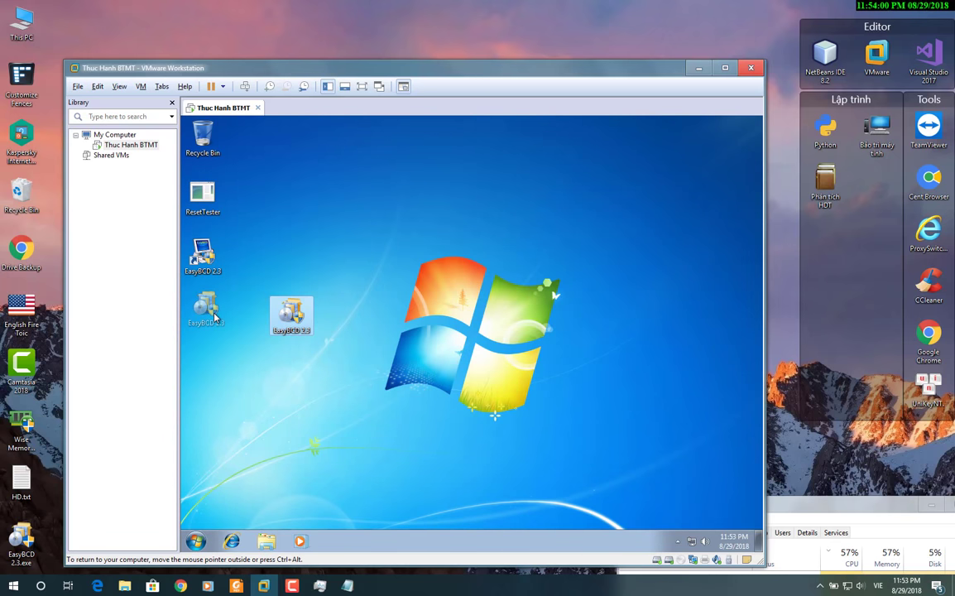
{"action": "left_click_drag", "start_coordinate": [286, 324], "coordinate": [203, 319]}
{"action": "right_click", "coordinate": [315, 243]}
{"action": "left_click", "coordinate": [346, 276]}
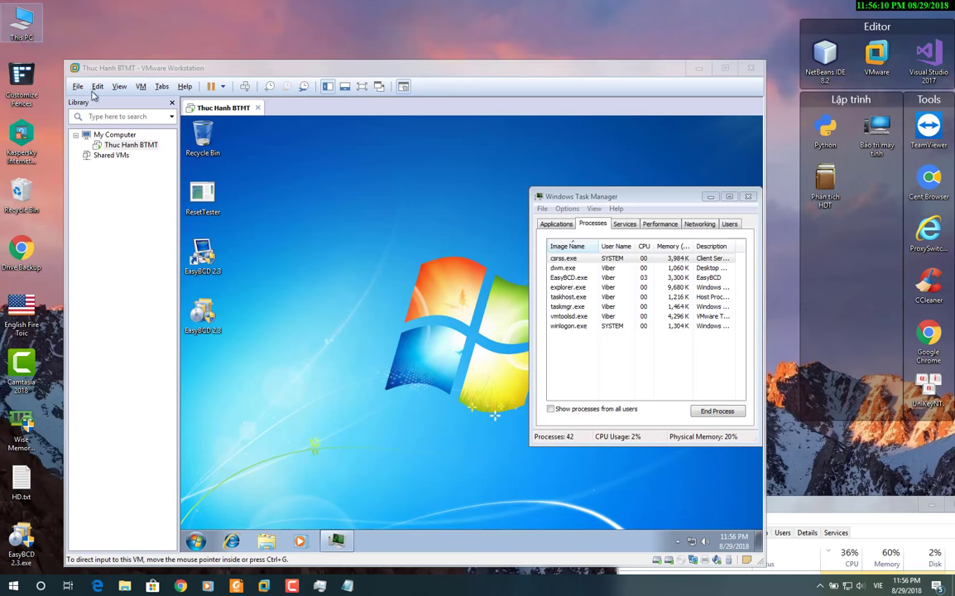
Open the DATA (E:) drive on the host computer and look through its folders.
{"action": "key", "text": "super+e"}
{"action": "left_click", "coordinate": [711, 242]}
{"action": "double_click", "coordinate": [710, 243]}
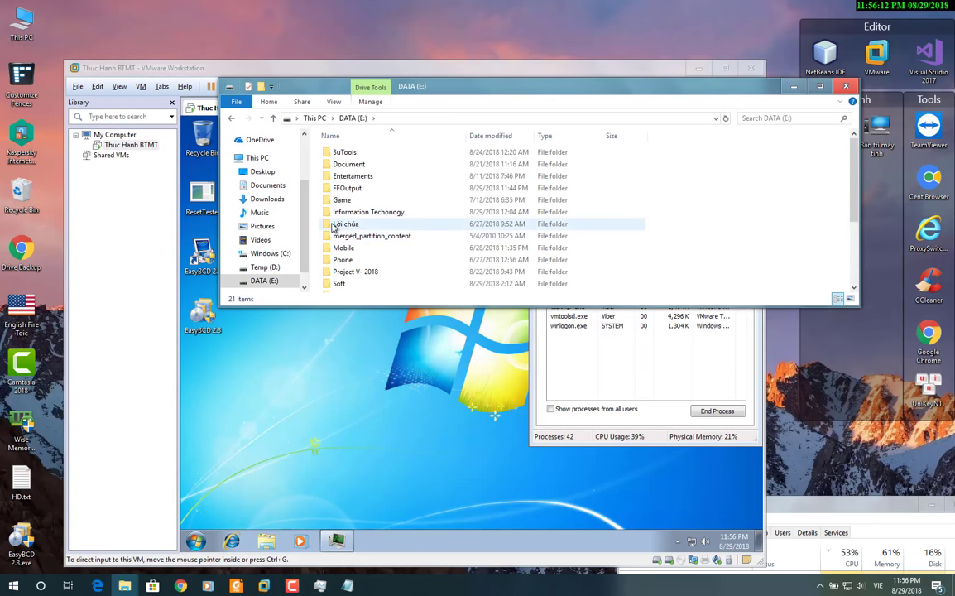
{"action": "scroll", "coordinate": [341, 249], "scroll_direction": "down", "scroll_amount": 3}
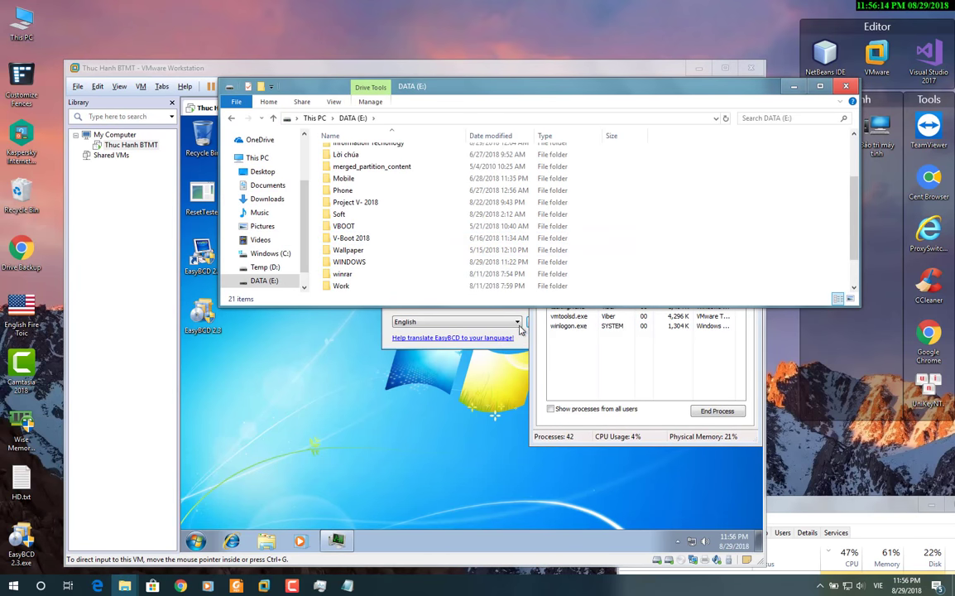
Return to the virtual machine, start EasyBCD in English and accept the non-commercial license notice.
{"action": "left_click", "coordinate": [481, 314]}
{"action": "left_click_drag", "start_coordinate": [509, 309], "coordinate": [394, 276]}
{"action": "right_click", "coordinate": [473, 287]}
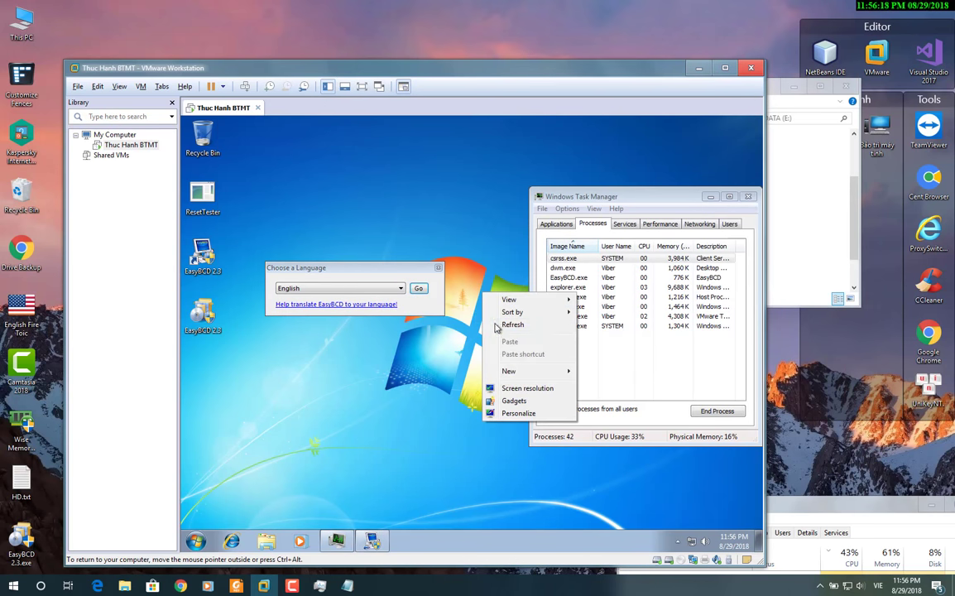
{"action": "left_click", "coordinate": [500, 318]}
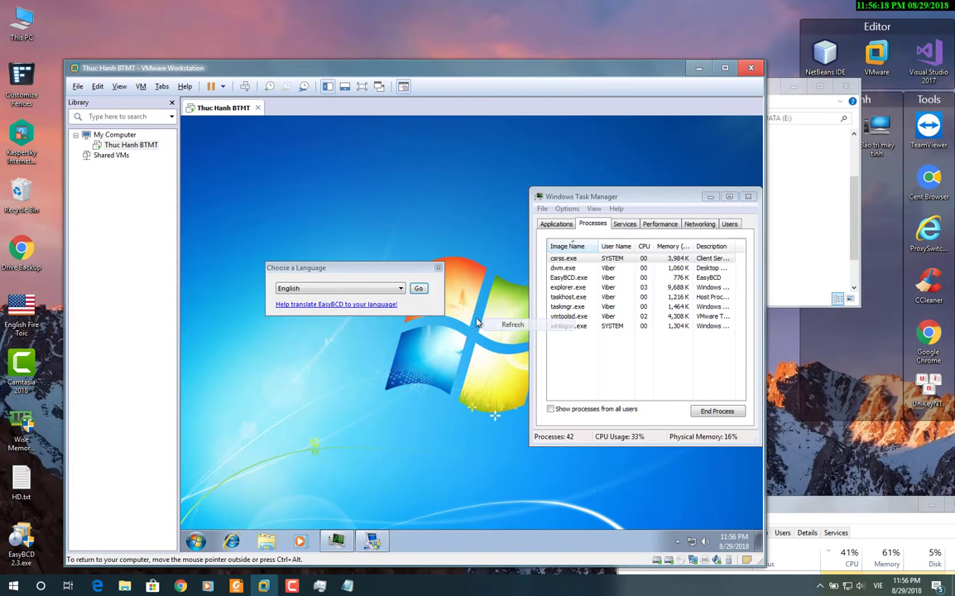
{"action": "left_click", "coordinate": [424, 290]}
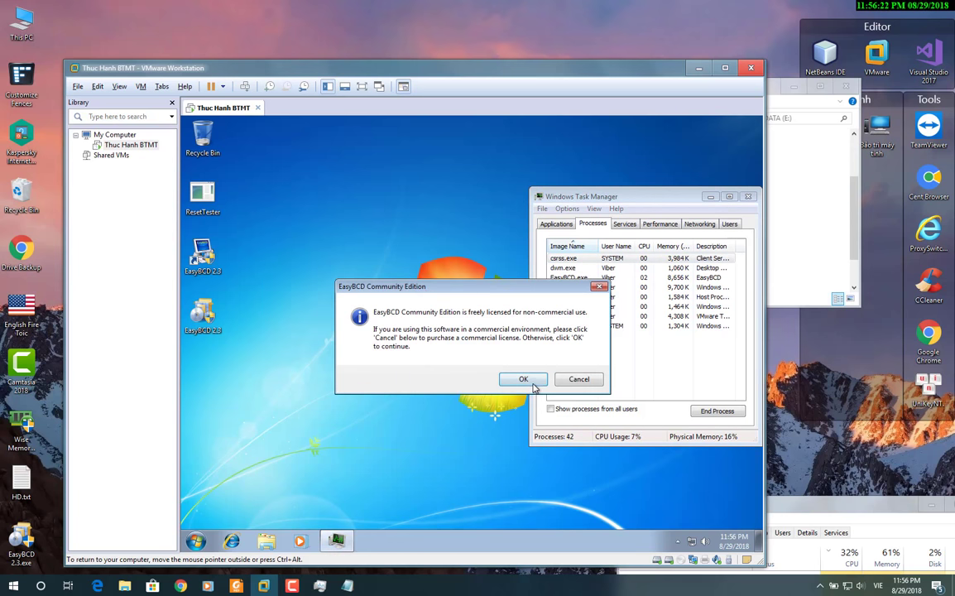
{"action": "left_click", "coordinate": [533, 385]}
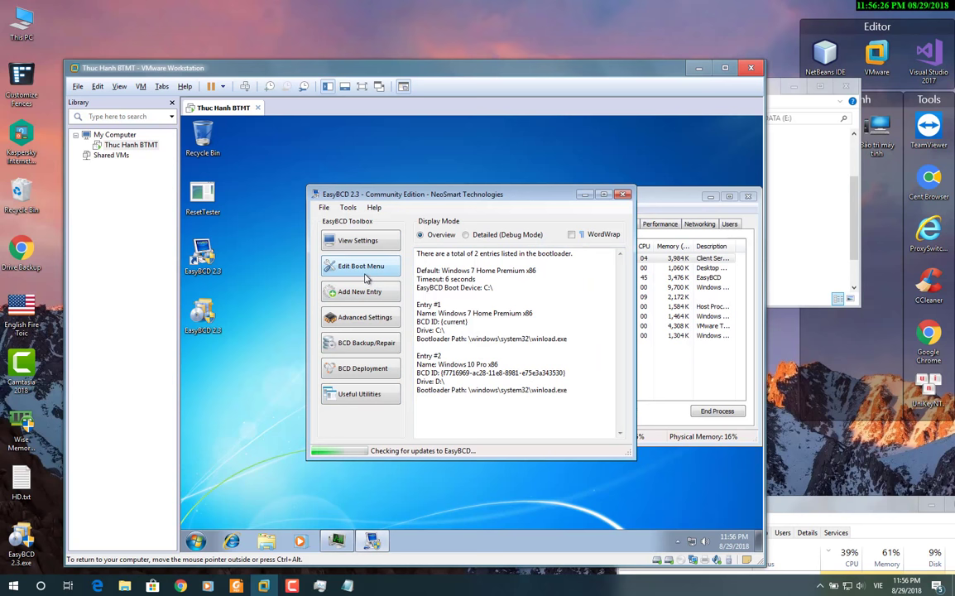
Open EasyBCD's boot menu editing page and make the Windows 7 Home Premium x86 entry's name editable.
{"action": "left_click", "coordinate": [361, 266]}
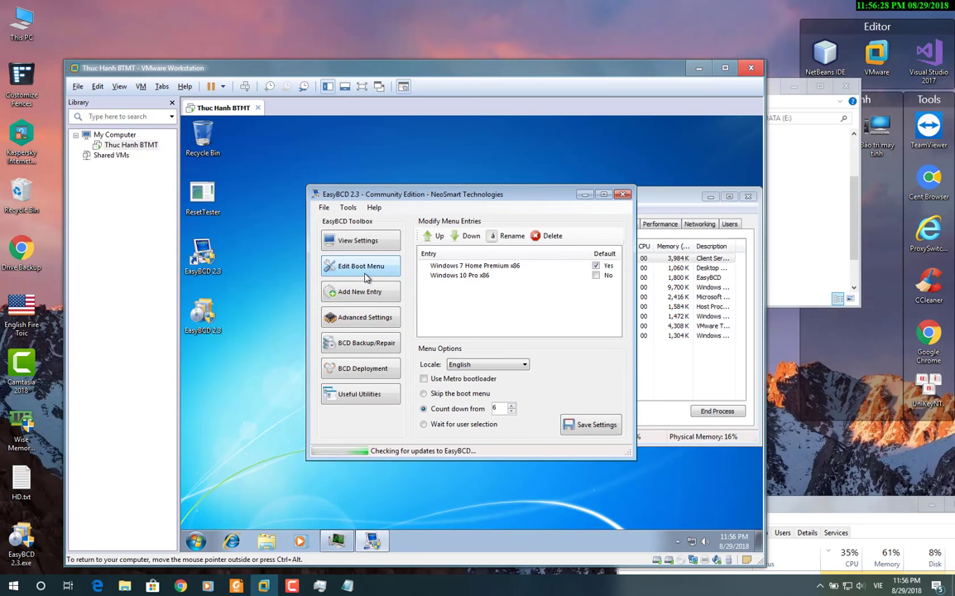
{"action": "left_click", "coordinate": [478, 267]}
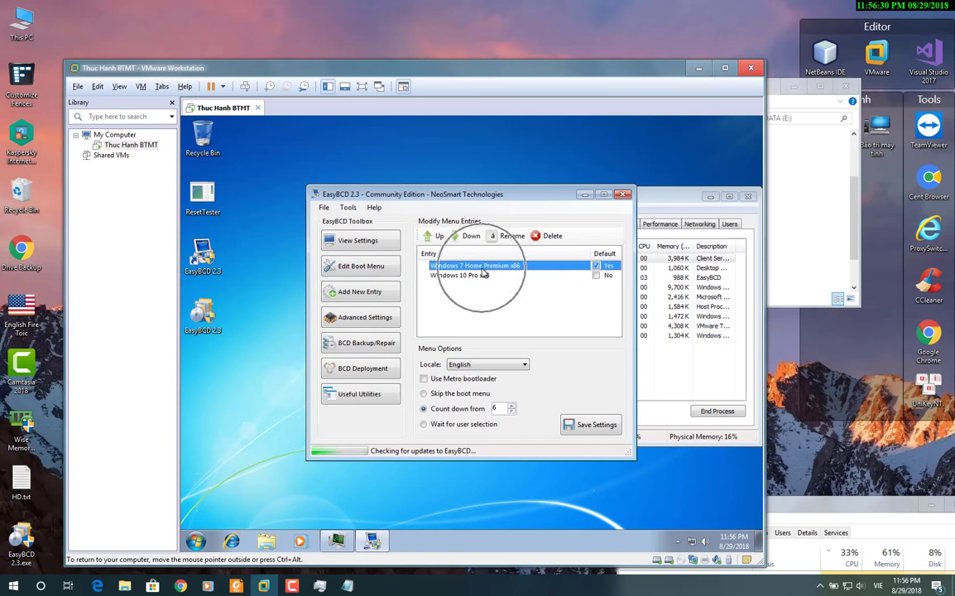
{"action": "left_click", "coordinate": [507, 235]}
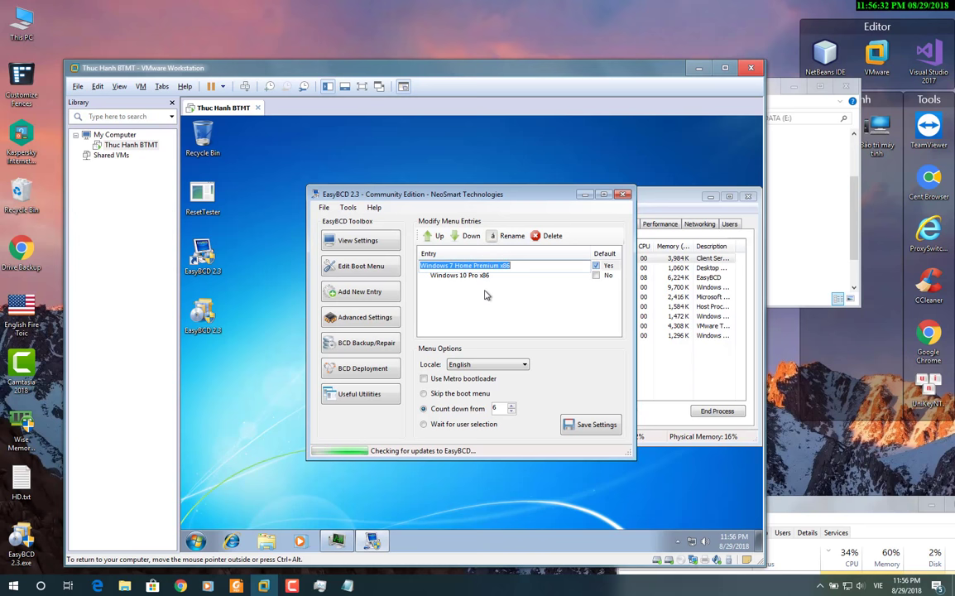
Switch to the HD.txt notes in Notepad and add the line "3. Tại đây các bạn có thể thêm , xóa , sửa menu boot".
{"action": "key", "text": "alt+Tab"}
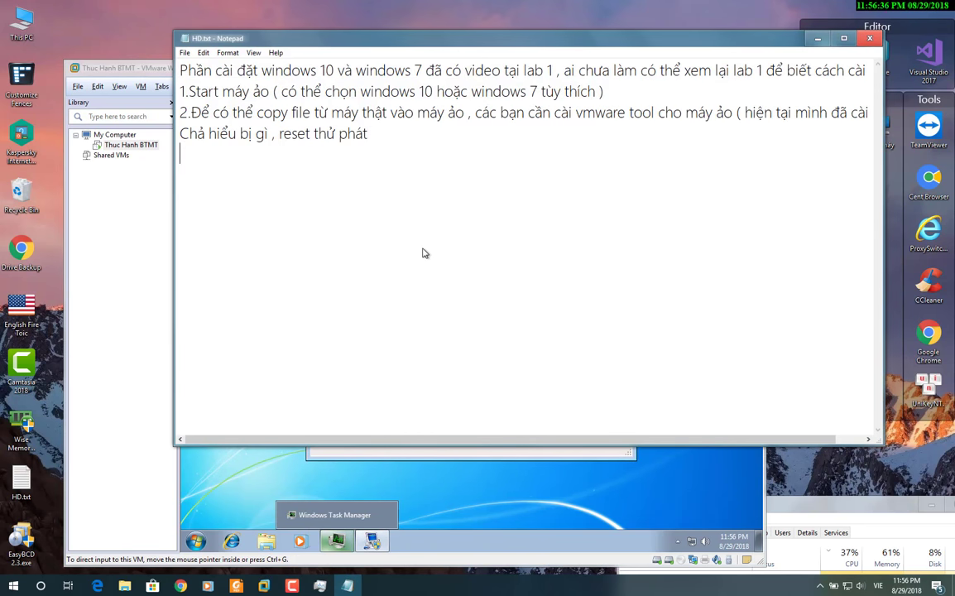
{"action": "type", "text": "Tại đây các"}
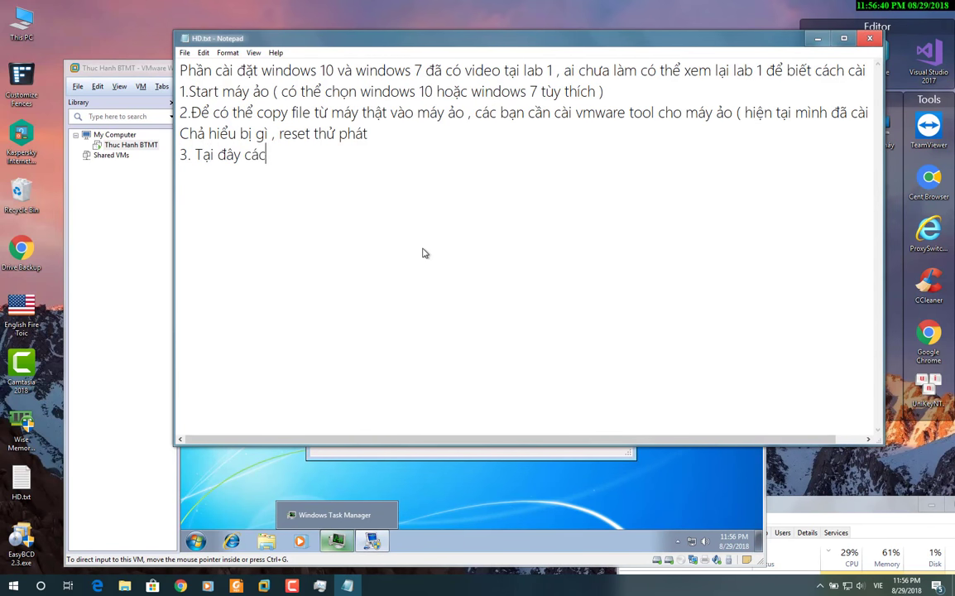
{"action": "type", "text": " ph"}
{"action": "key", "text": "BackSpace"}
{"action": "key", "text": "BackSpace"}
{"action": "type", "text": "bạn có the"}
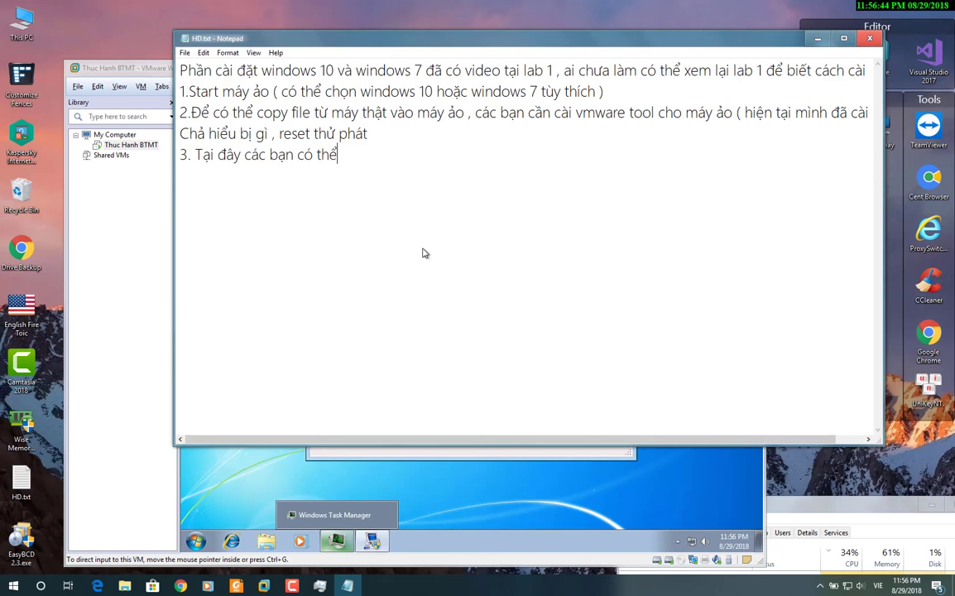
{"action": "type", "text": " thêm , xoa"}
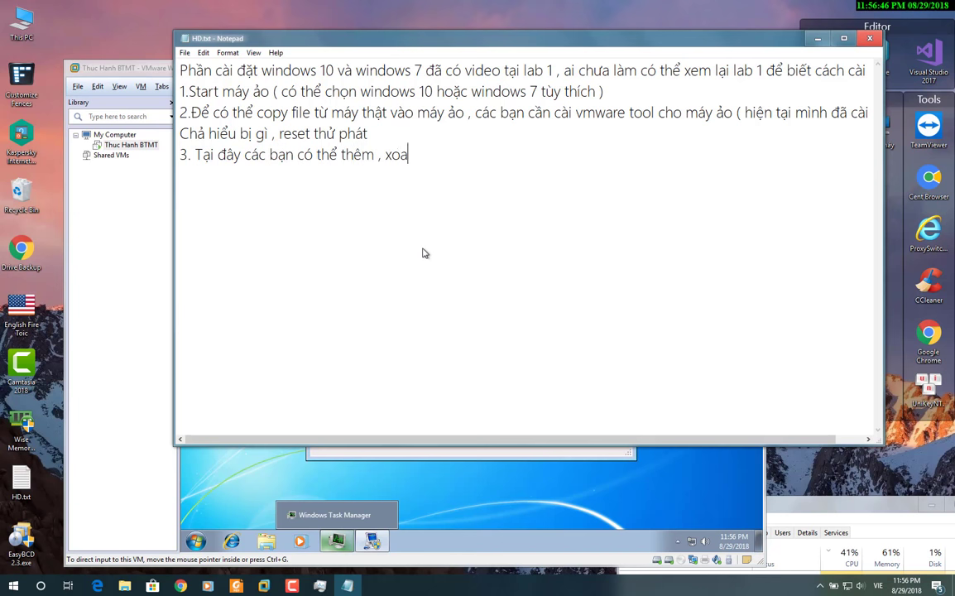
{"action": "key", "text": "BackSpace"}
{"action": "key", "text": "BackSpace"}
{"action": "type", "text": "óa , sửa menu boot "}
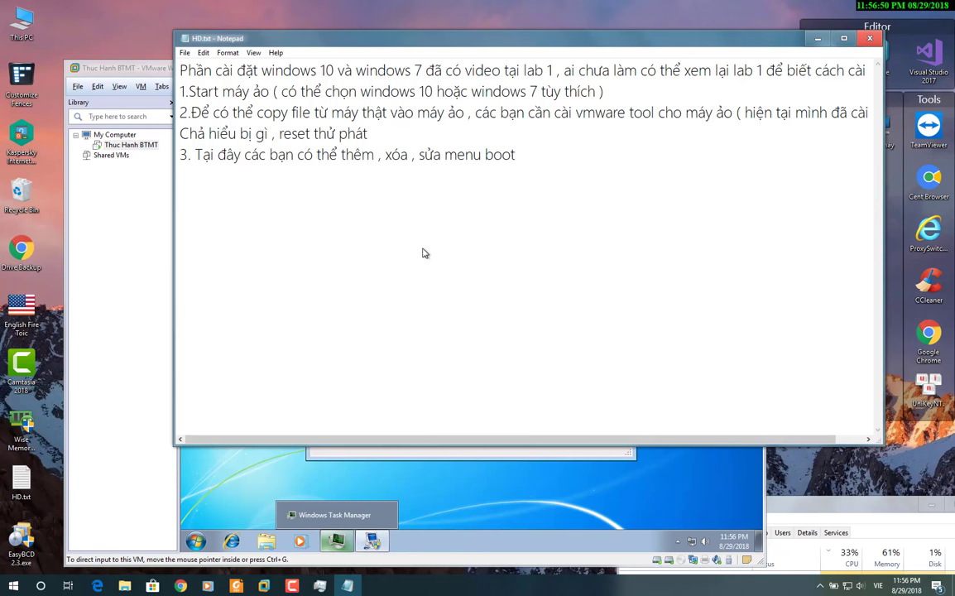
Continue item 3 with ". Mình sẽ demo sửa tên và ưu tiên window 10 là win khởi động, tăng thời gian chờ lên 30 giây".
{"action": "type", "text": ". Minh sẽ dem"}
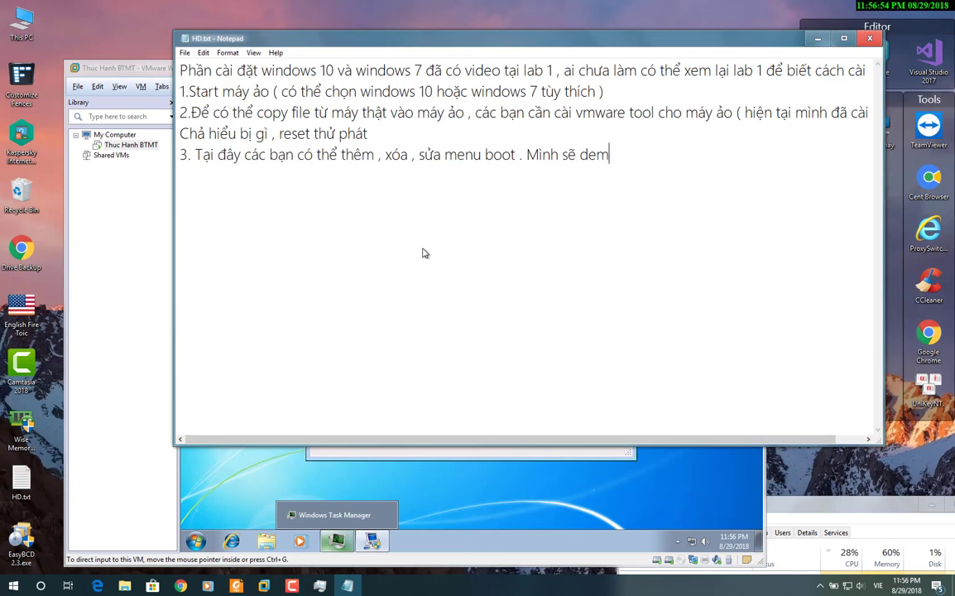
{"action": "type", "text": "o sửa te"}
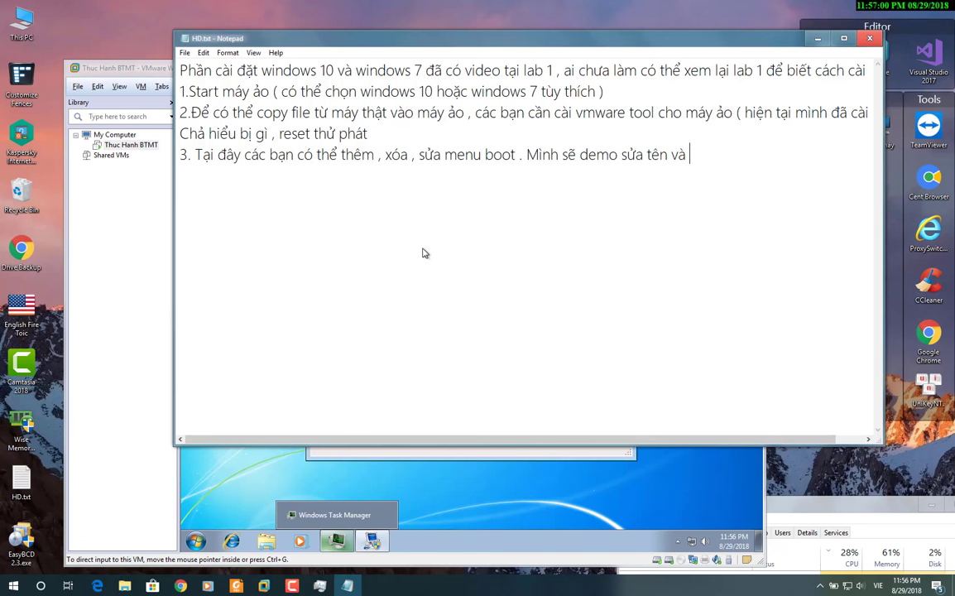
{"action": "type", "text": "  tien window 10 là "}
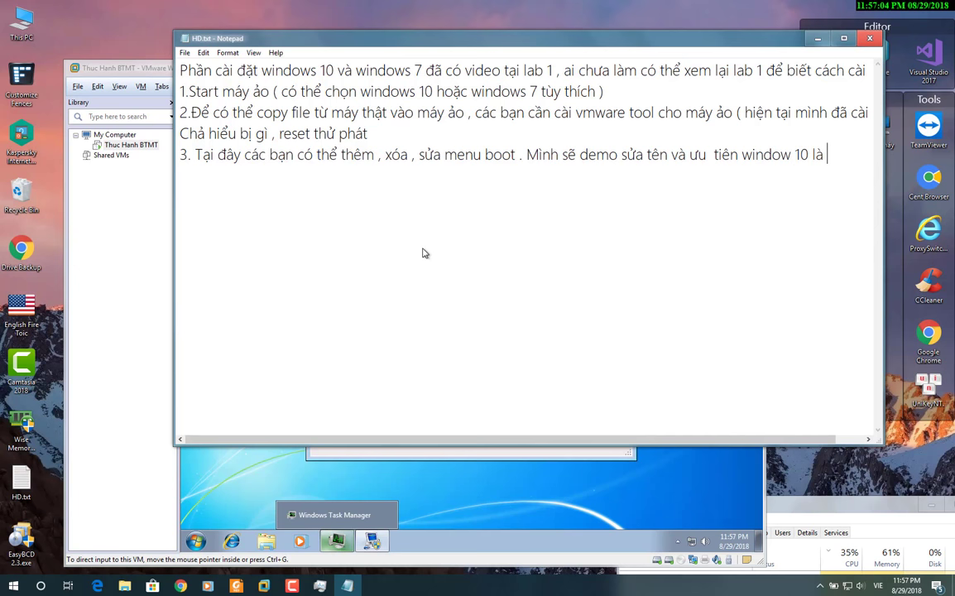
{"action": "type", "text": "wi"}
{"action": "type", "text": "win khởi động,"}
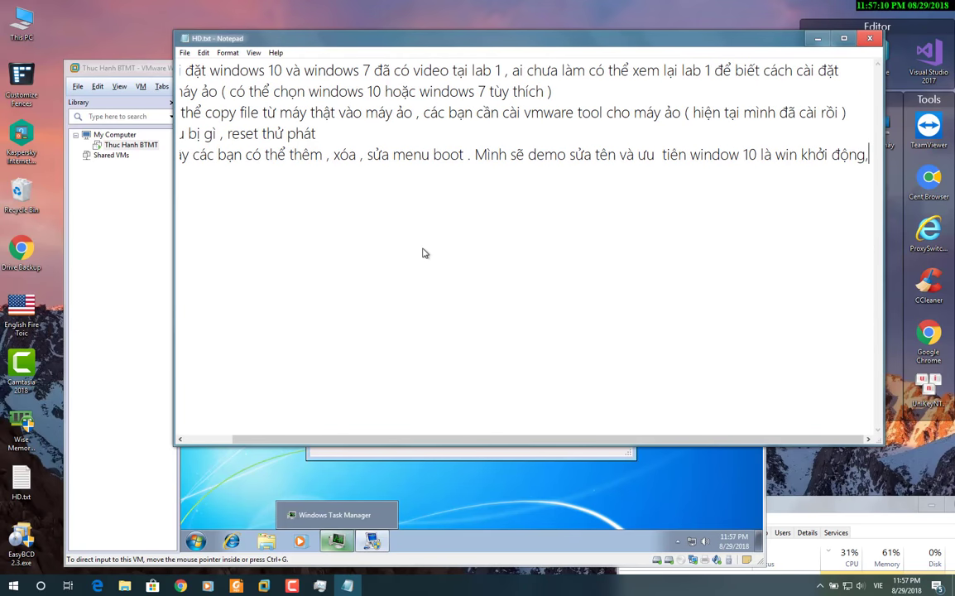
{"action": "type", "text": " tăng thời"}
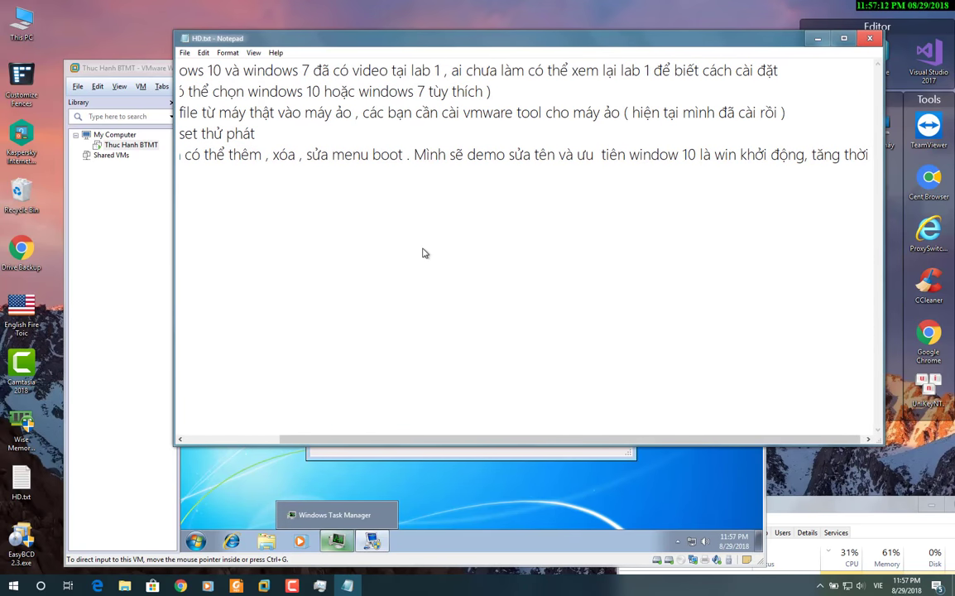
{"action": "type", "text": " gian cho"}
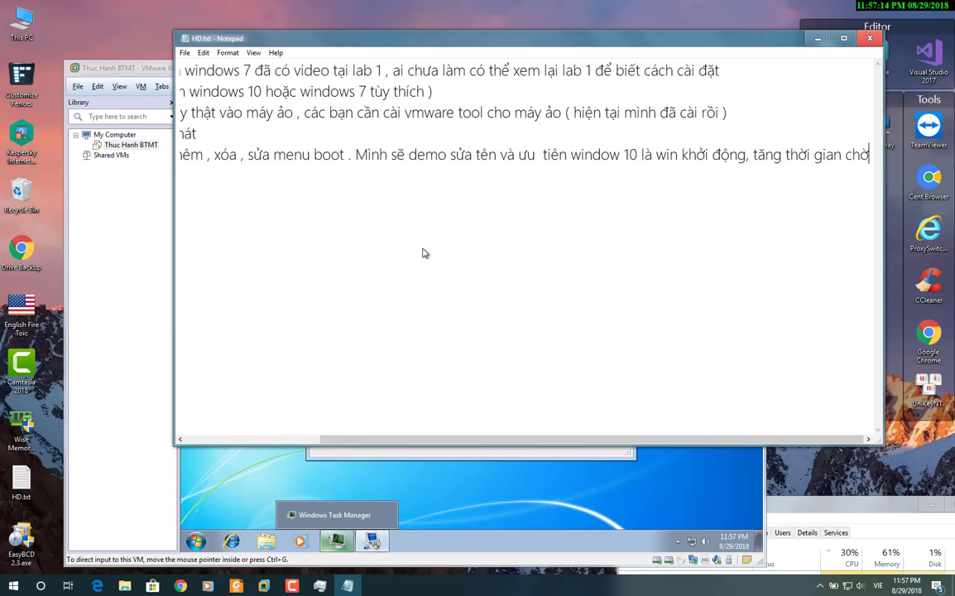
{"action": "type", "text": " lên 30 gi"}
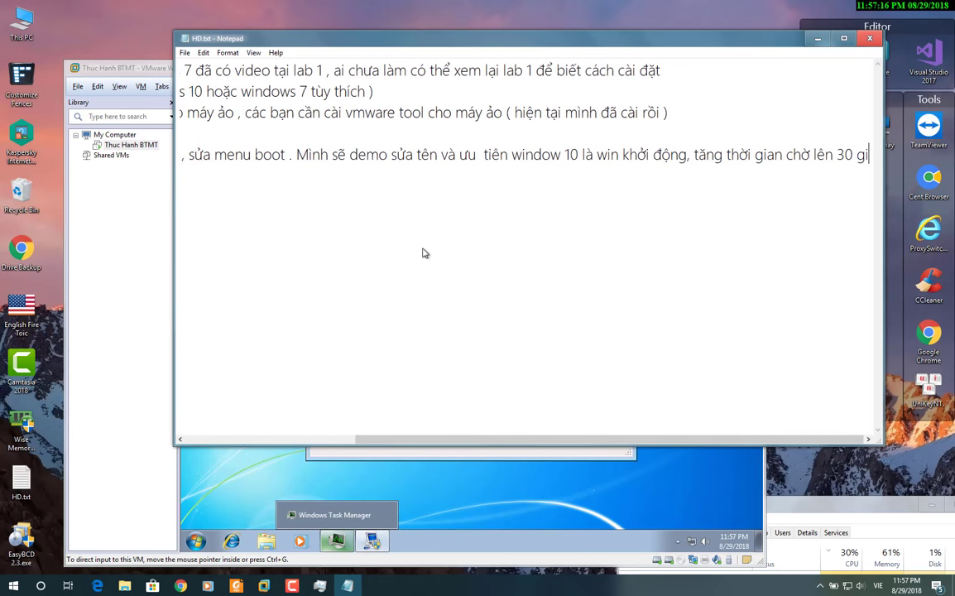
{"action": "type", "text": "ây ,"}
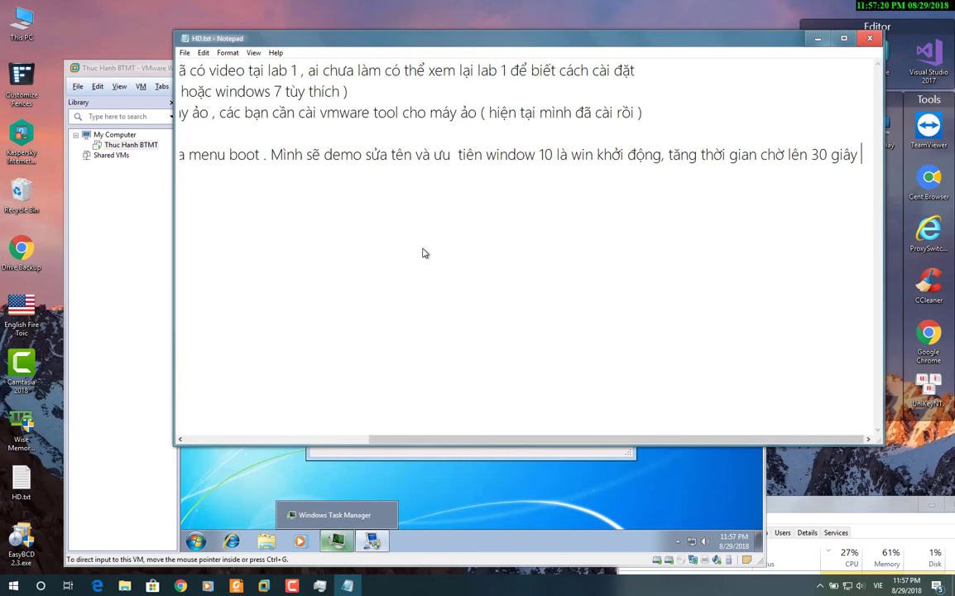
Switch back to EasyBCD in the virtual machine and rename the Windows 7 Home Premium x86 entry to "Windows 7" followed by the student ID number.
{"action": "left_click", "coordinate": [132, 68]}
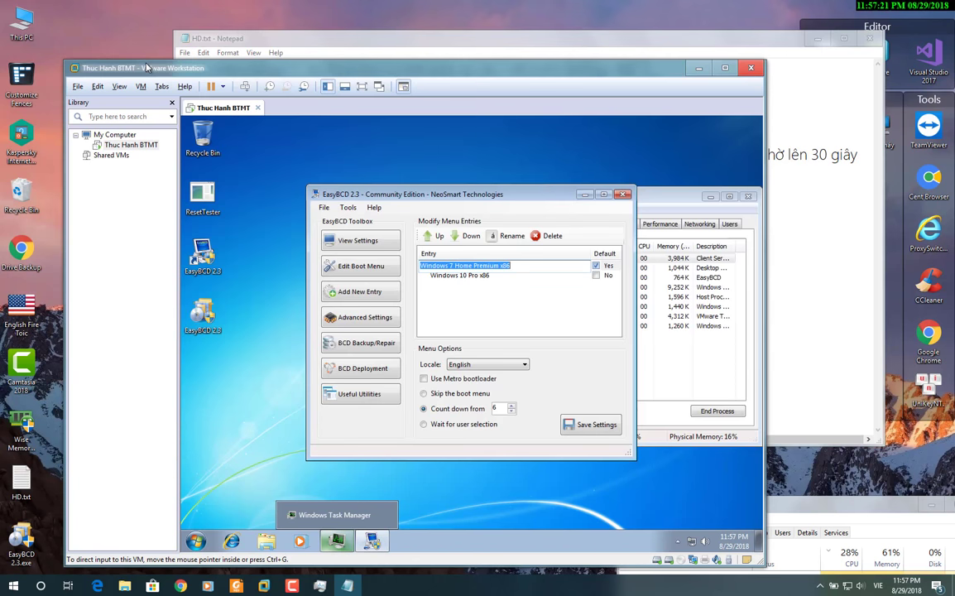
{"action": "left_click", "coordinate": [511, 275]}
{"action": "left_click", "coordinate": [488, 266]}
{"action": "left_click", "coordinate": [511, 267]}
{"action": "left_click", "coordinate": [509, 266]}
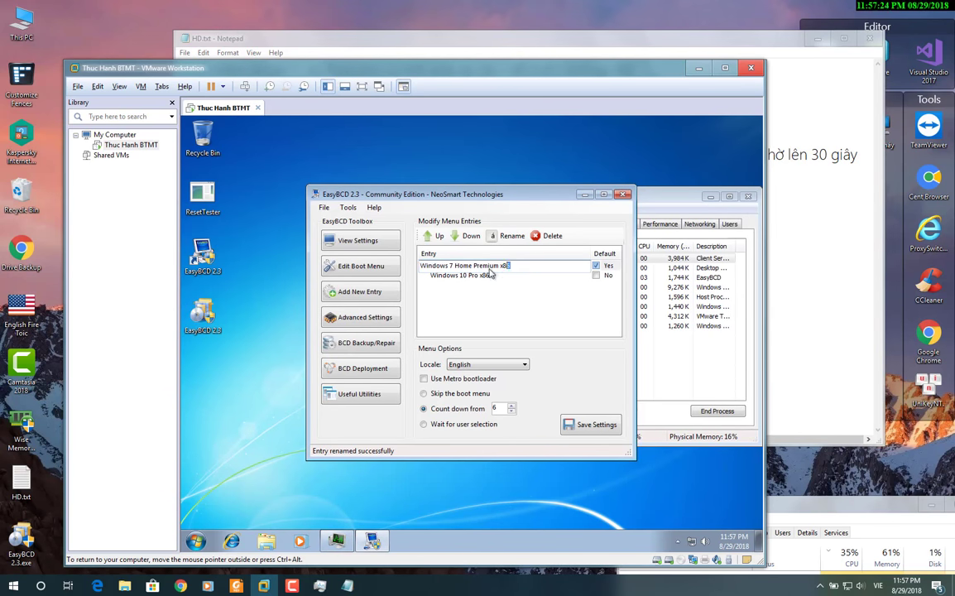
{"action": "left_click_drag", "start_coordinate": [510, 266], "coordinate": [457, 270]}
{"action": "key", "text": "End"}
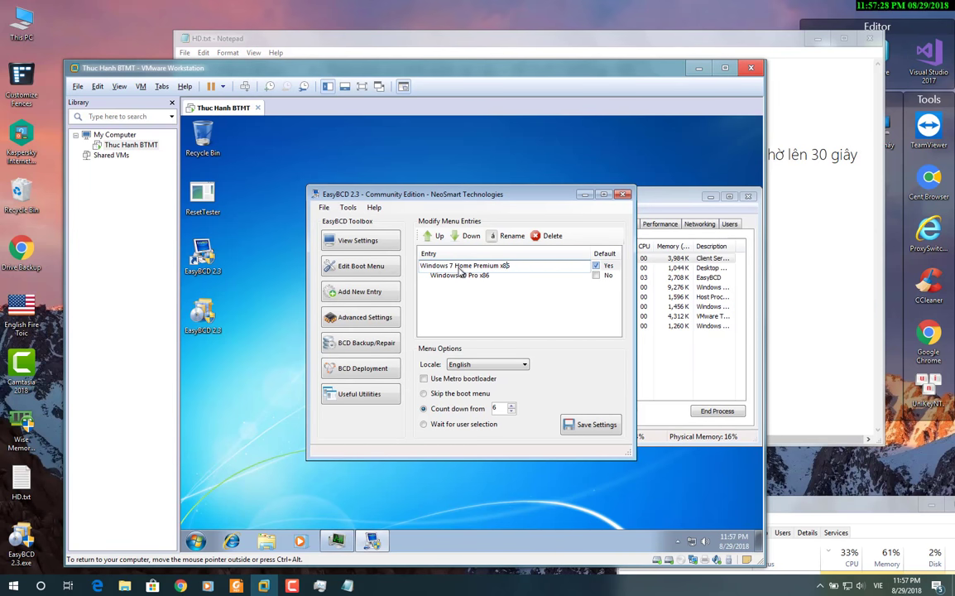
{"action": "left_click_drag", "start_coordinate": [459, 269], "coordinate": [518, 265]}
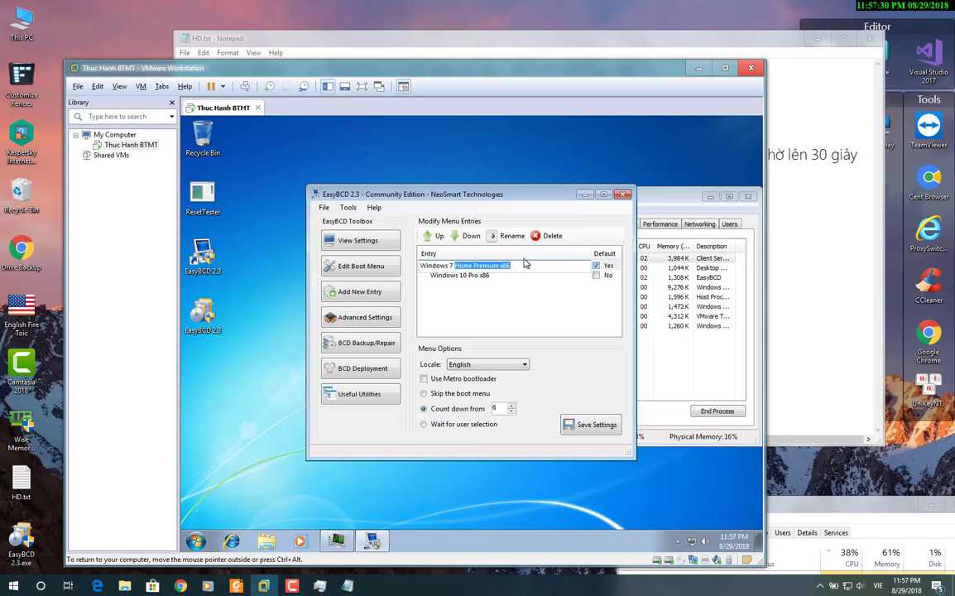
{"action": "type", "text": "1510289"}
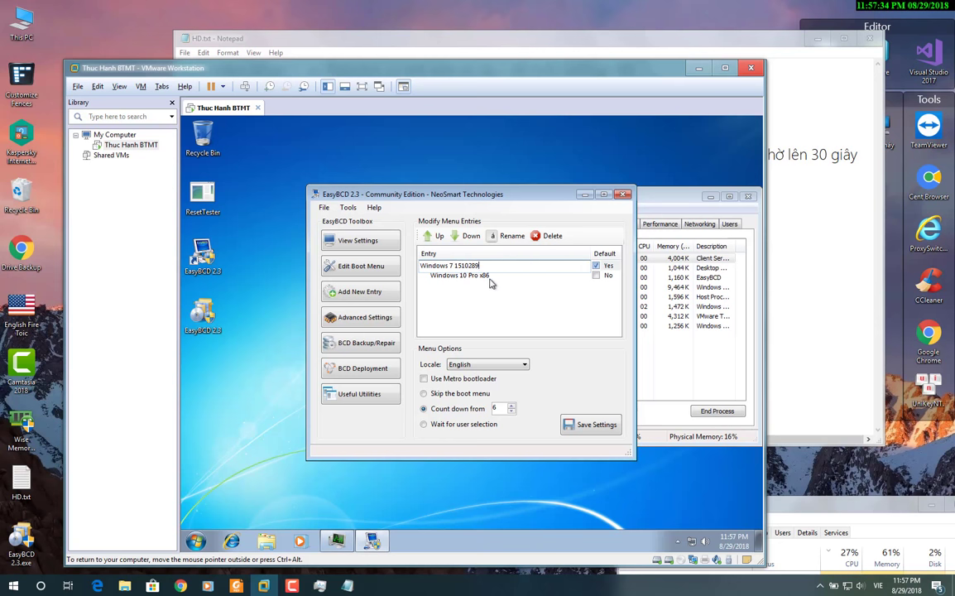
Rename the Windows 10 Pro x86 boot entry to "Windows 10" followed by the same student ID number.
{"action": "left_click", "coordinate": [490, 276]}
{"action": "left_click", "coordinate": [462, 279]}
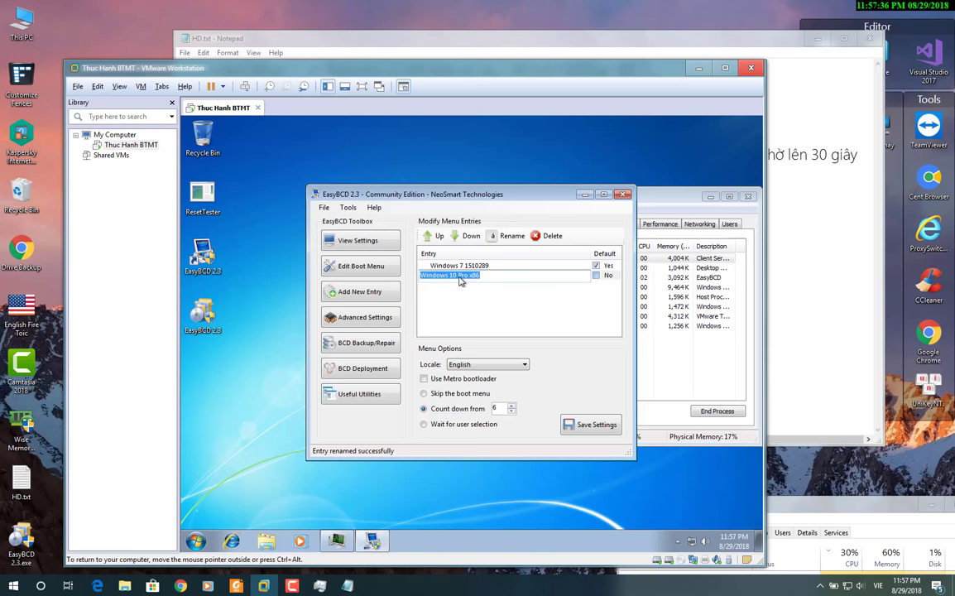
{"action": "left_click_drag", "start_coordinate": [462, 281], "coordinate": [486, 281]}
{"action": "type", "text": "15102"}
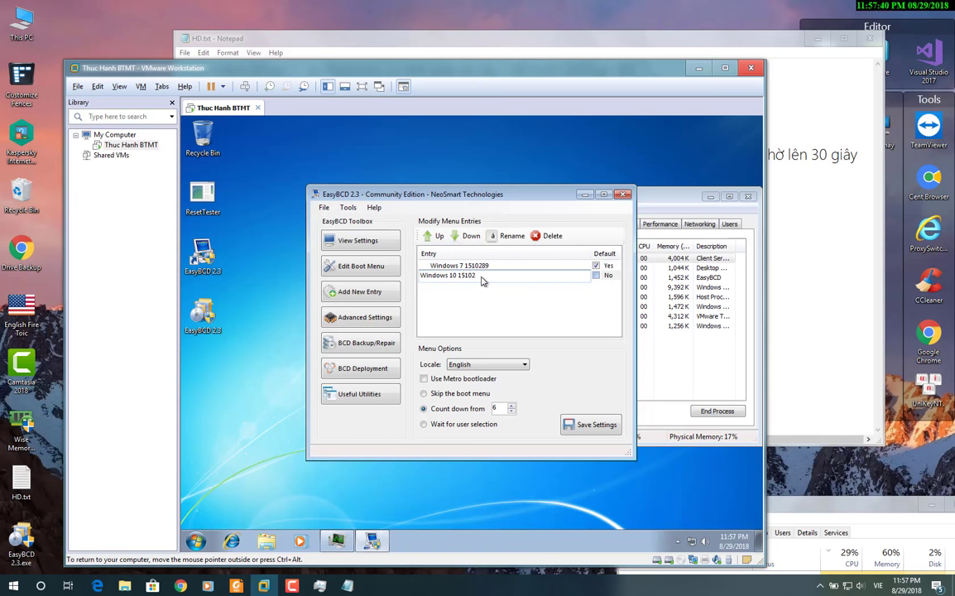
{"action": "type", "text": "89"}
{"action": "key", "text": "Return"}
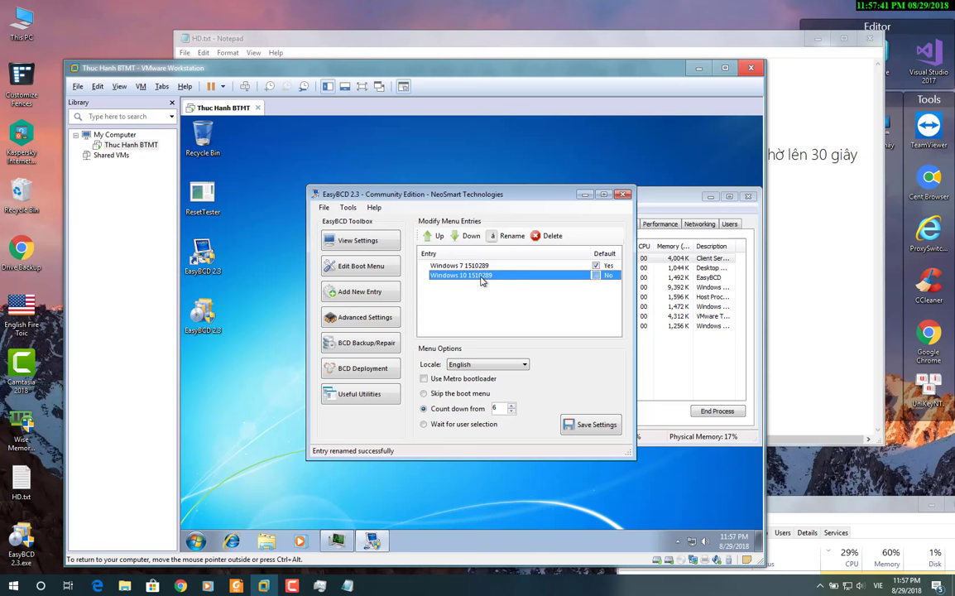
Move the Windows 10 entry above the Windows 7 entry in the boot order so that it is the default.
{"action": "left_click", "coordinate": [570, 290]}
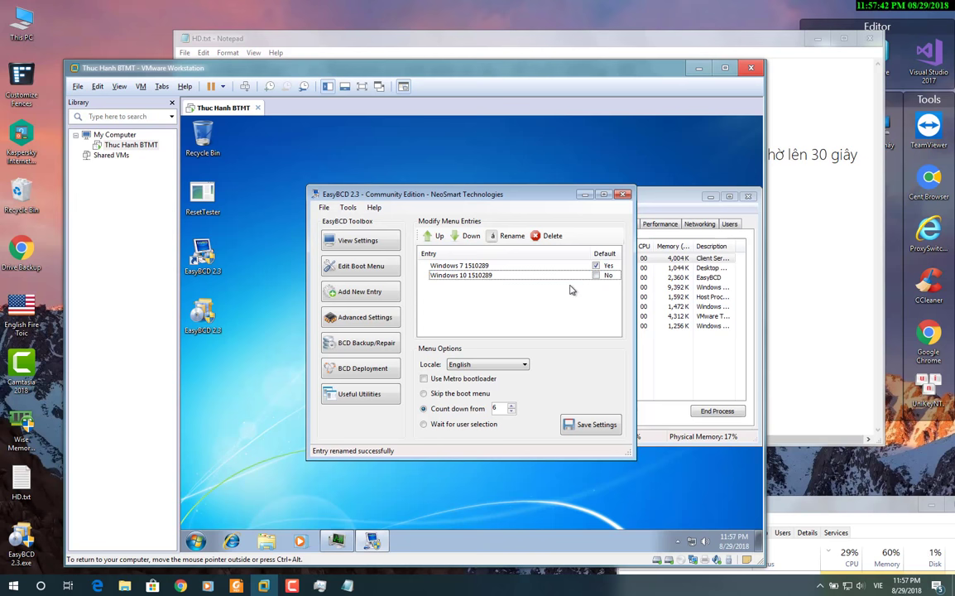
{"action": "left_click", "coordinate": [476, 266]}
{"action": "left_click", "coordinate": [476, 275]}
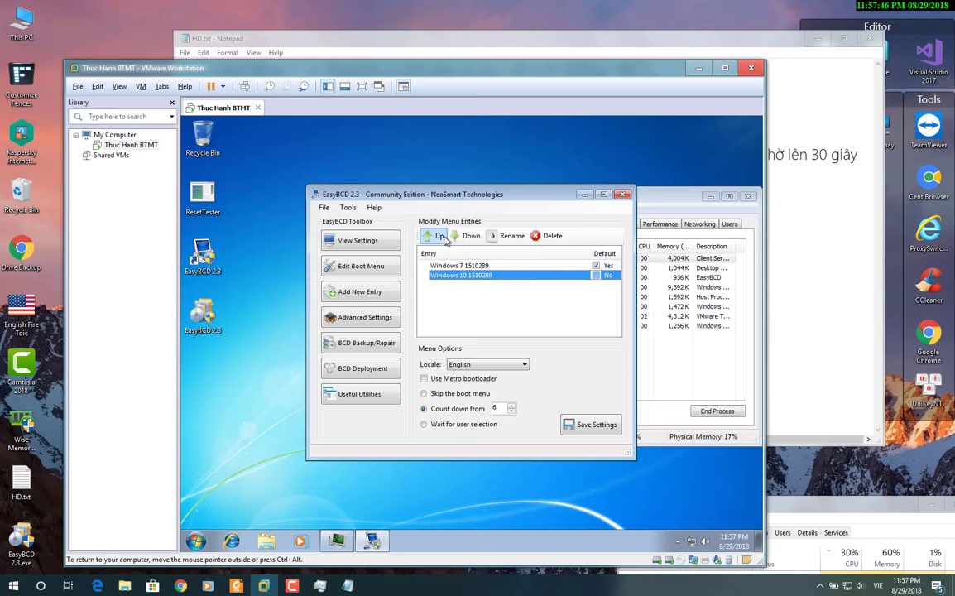
{"action": "left_click", "coordinate": [436, 236]}
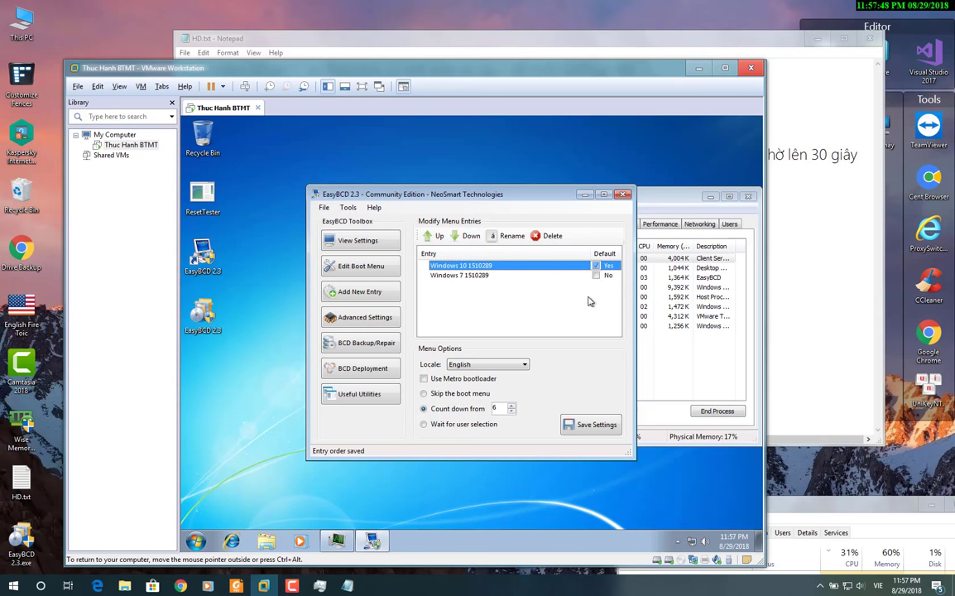
{"action": "left_click", "coordinate": [596, 266]}
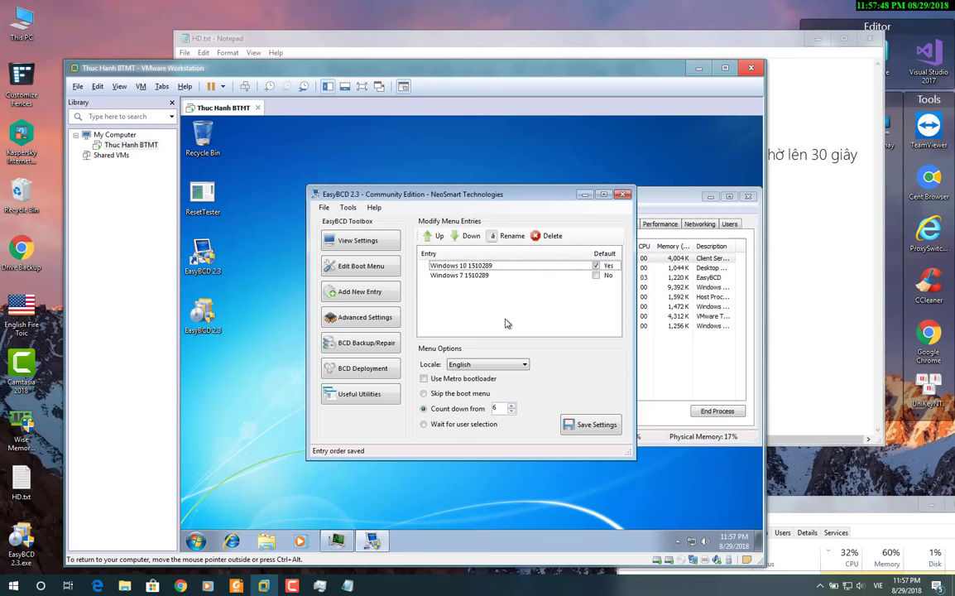
Enable the Metro bootloader and set the boot menu countdown to 30 seconds.
{"action": "left_click", "coordinate": [469, 380]}
{"action": "double_click", "coordinate": [495, 409]}
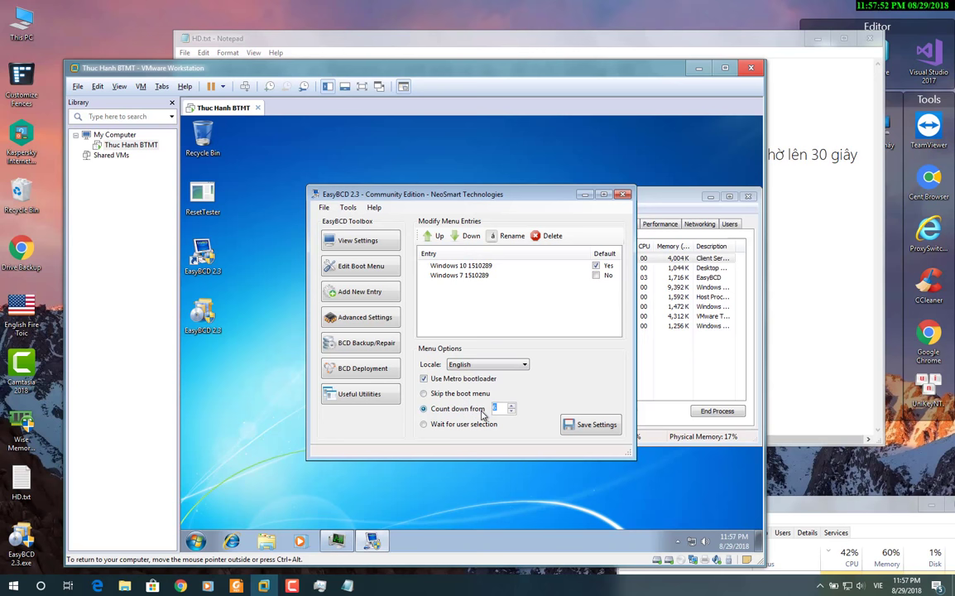
{"action": "type", "text": "30"}
Switch to the HD.txt notes in Notepad and add the line "À quên trước khi làm gì thì tốt nhất nên backup trước đã :P".
{"action": "key", "text": "alt+Tab"}
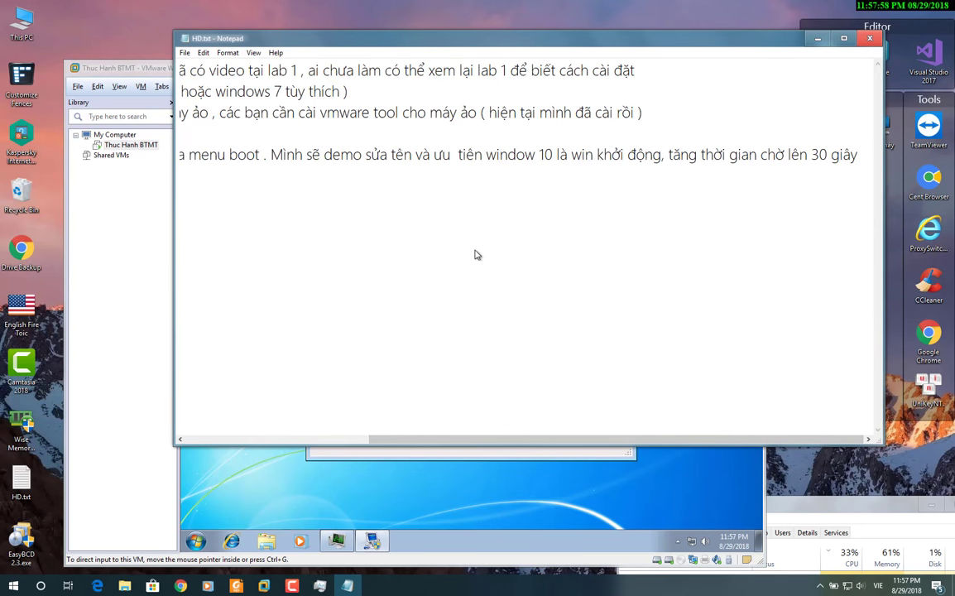
{"action": "key", "text": "Return"}
{"action": "type", "text": "A quên "}
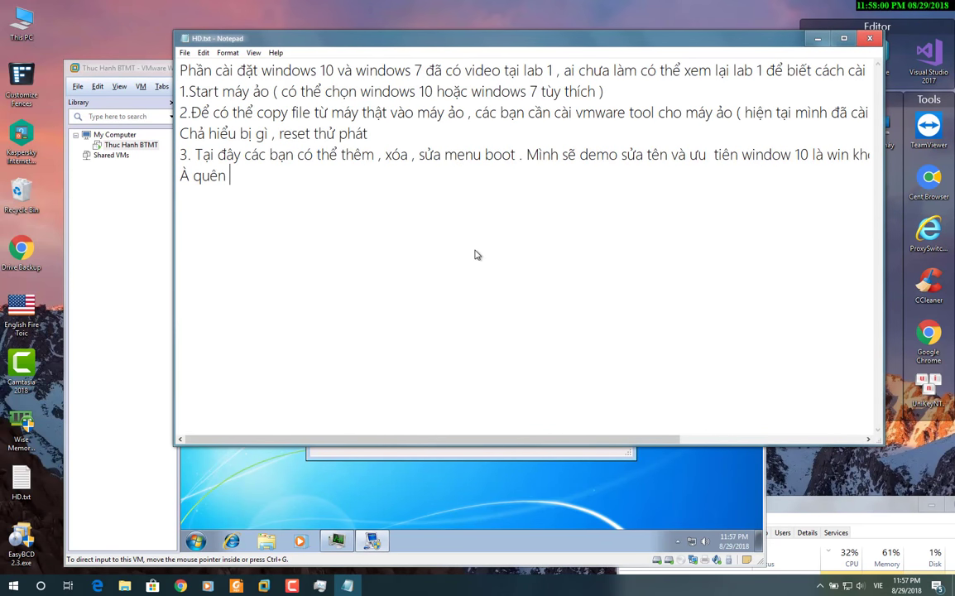
{"action": "type", "text": "truớc khi "}
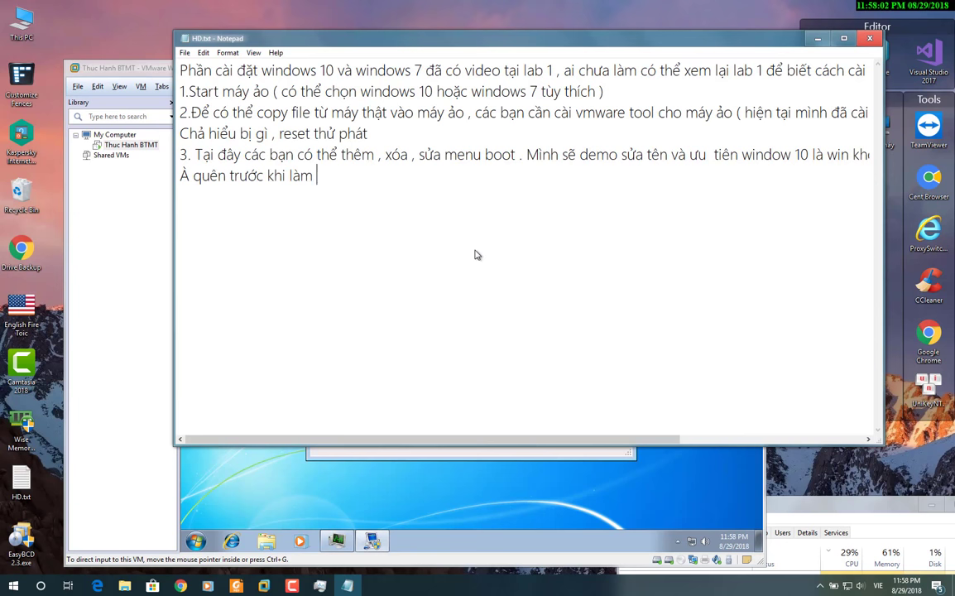
{"action": "type", "text": "làm gì thì tốt nhất "}
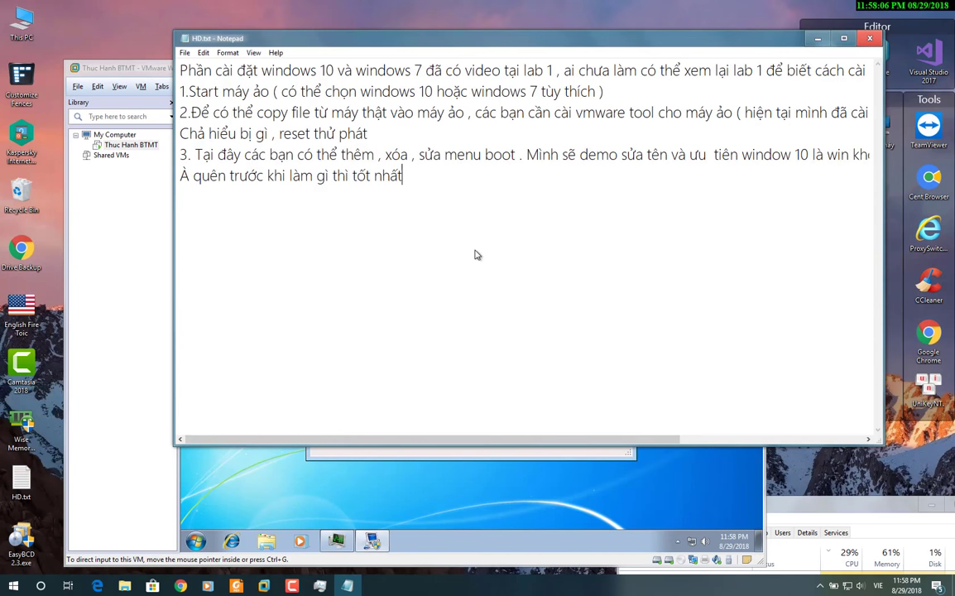
{"action": "type", "text": "nên back"}
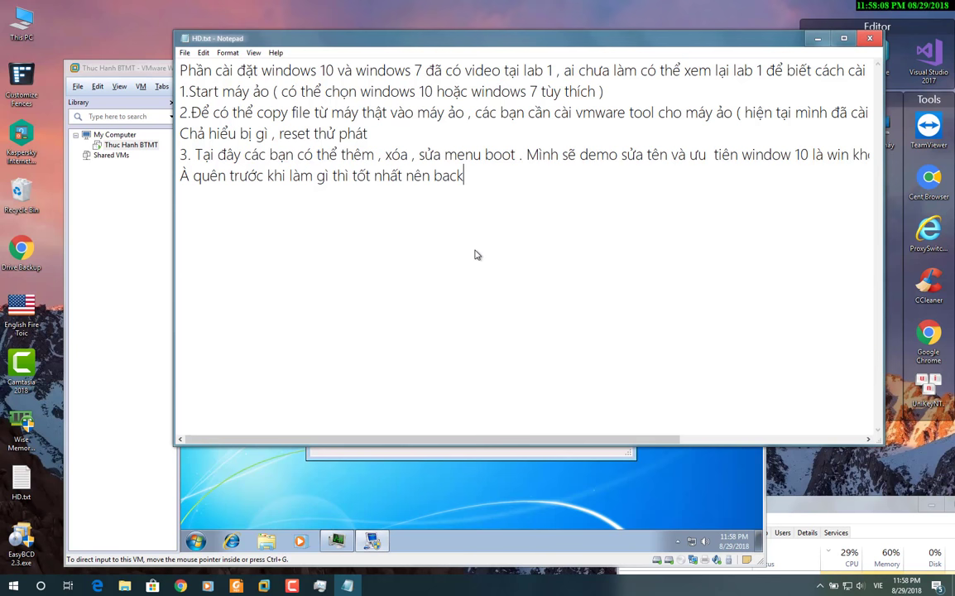
{"action": "type", "text": "up trươc d"}
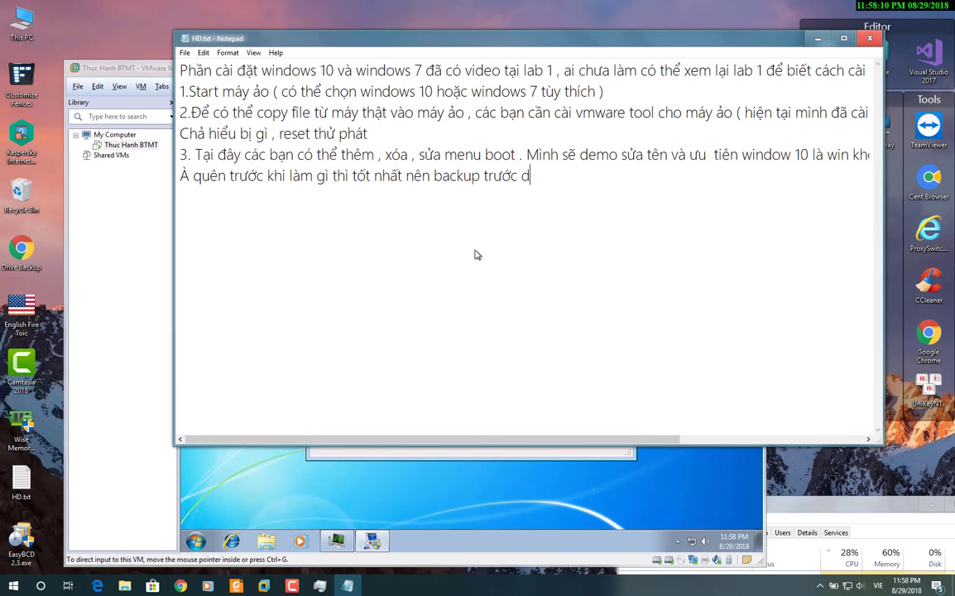
{"action": "type", "text": "ã :P"}
Switch back to EasyBCD in the virtual machine and back up the bootloader settings to DATA (F:) as the student ID number followed by "Boot backup".
{"action": "key", "text": "alt+Tab"}
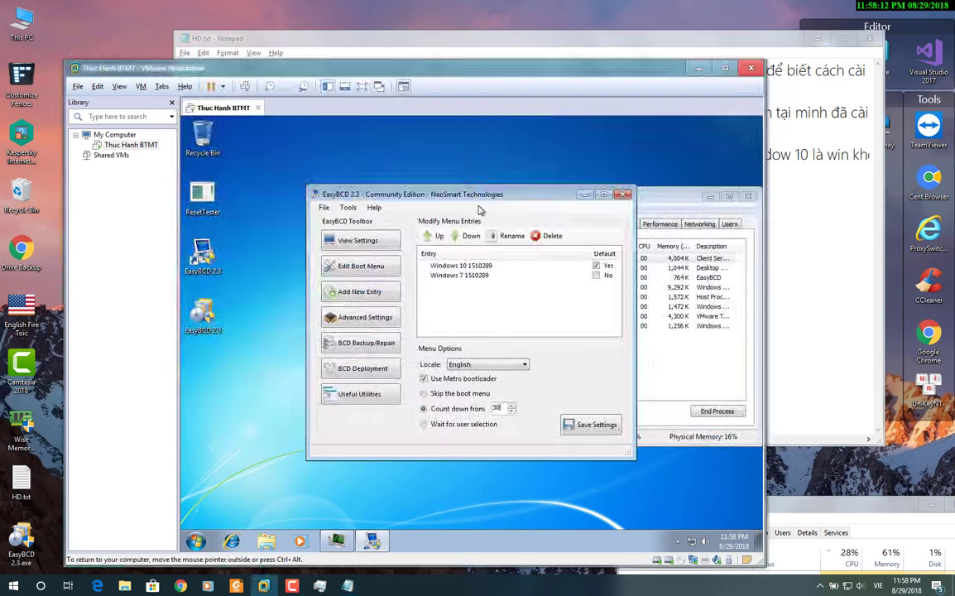
{"action": "left_click", "coordinate": [367, 346]}
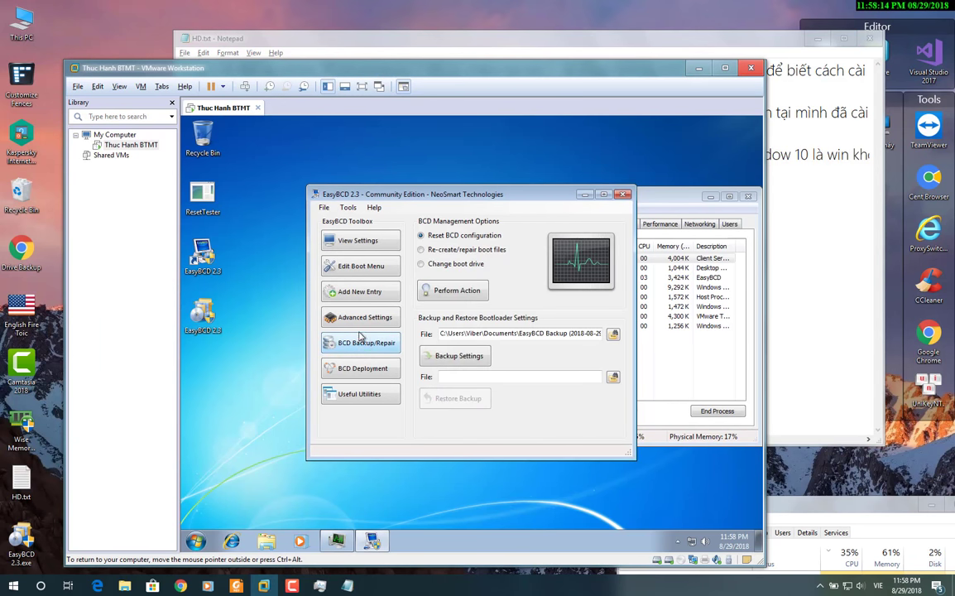
{"action": "left_click", "coordinate": [613, 333]}
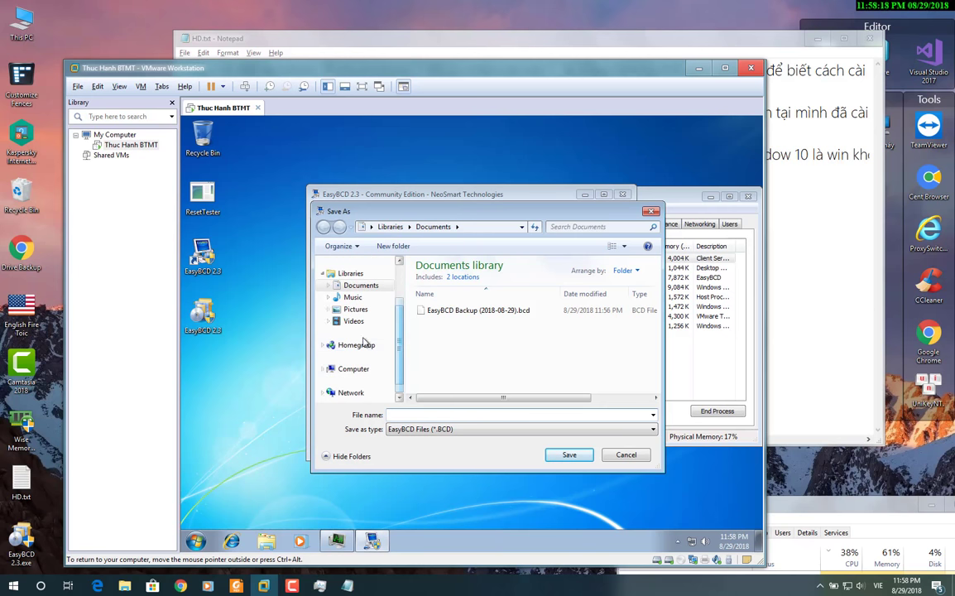
{"action": "left_click", "coordinate": [360, 367]}
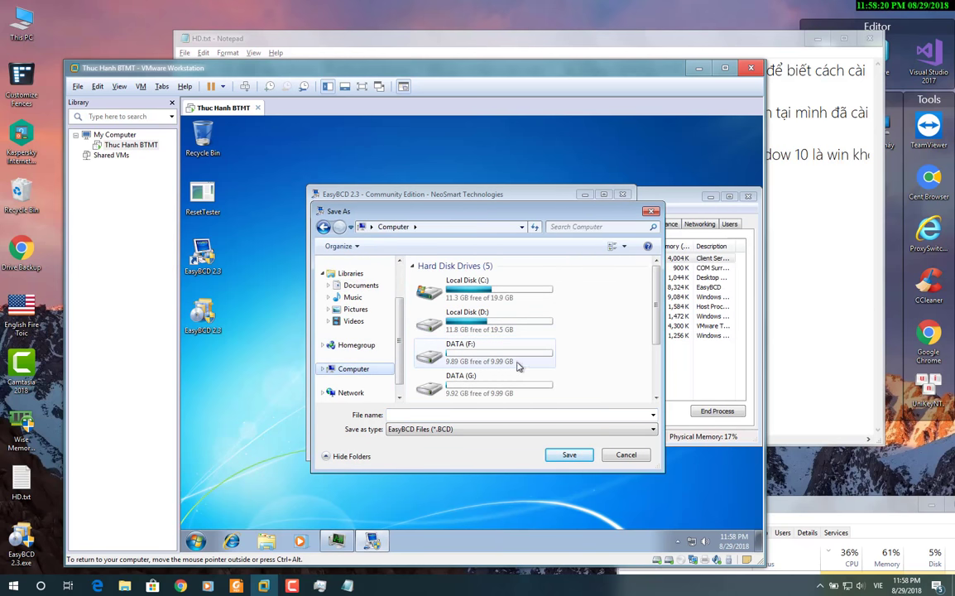
{"action": "double_click", "coordinate": [507, 364]}
{"action": "left_click", "coordinate": [454, 416]}
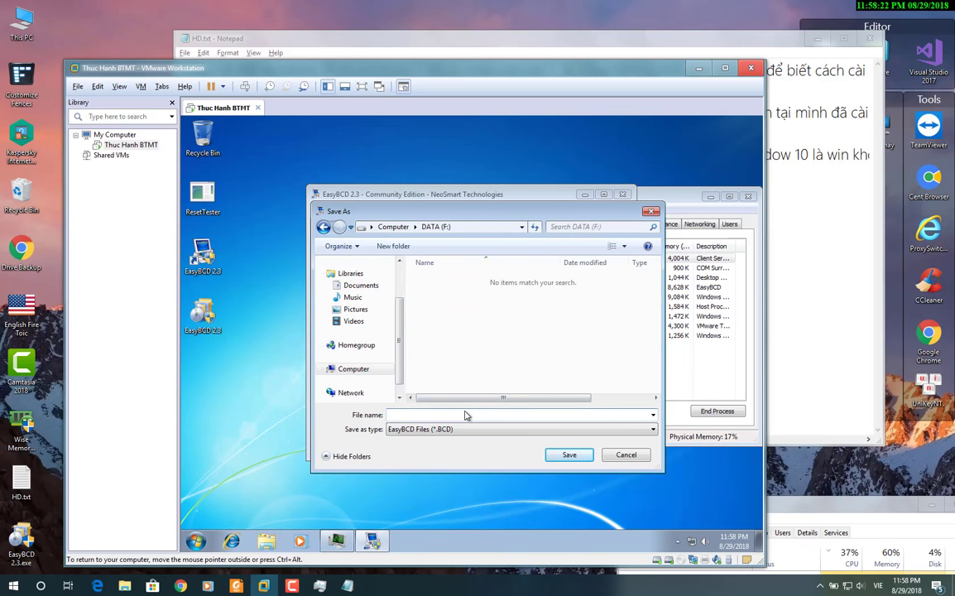
{"action": "type", "text": "1510289 Boot"}
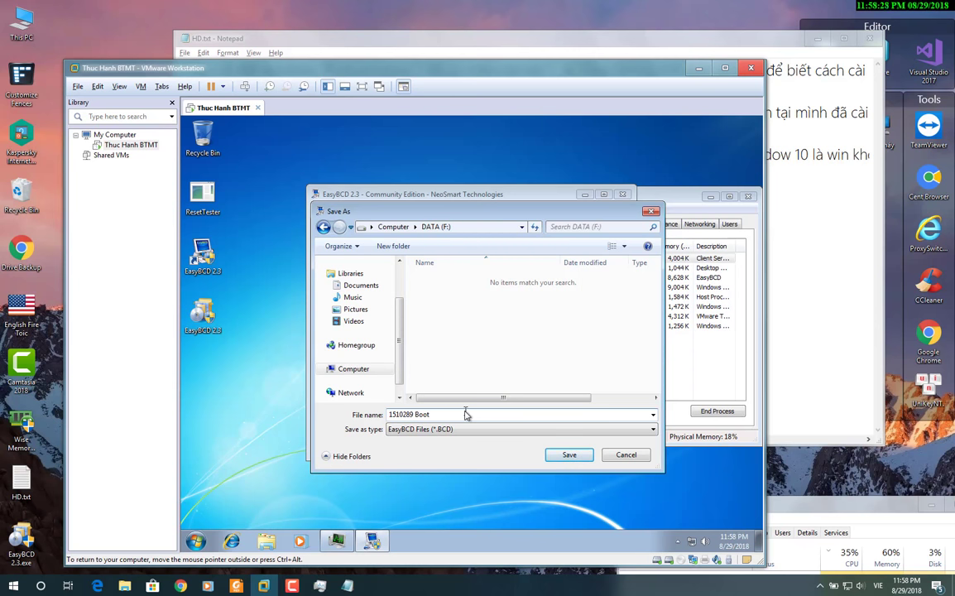
{"action": "type", "text": "p"}
{"action": "key", "text": "Return"}
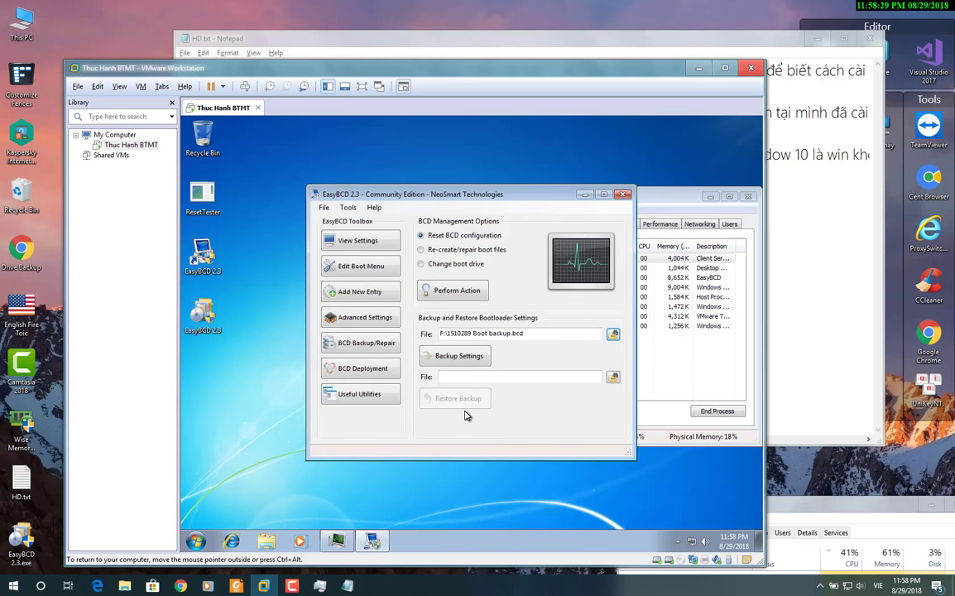
{"action": "left_click", "coordinate": [475, 358]}
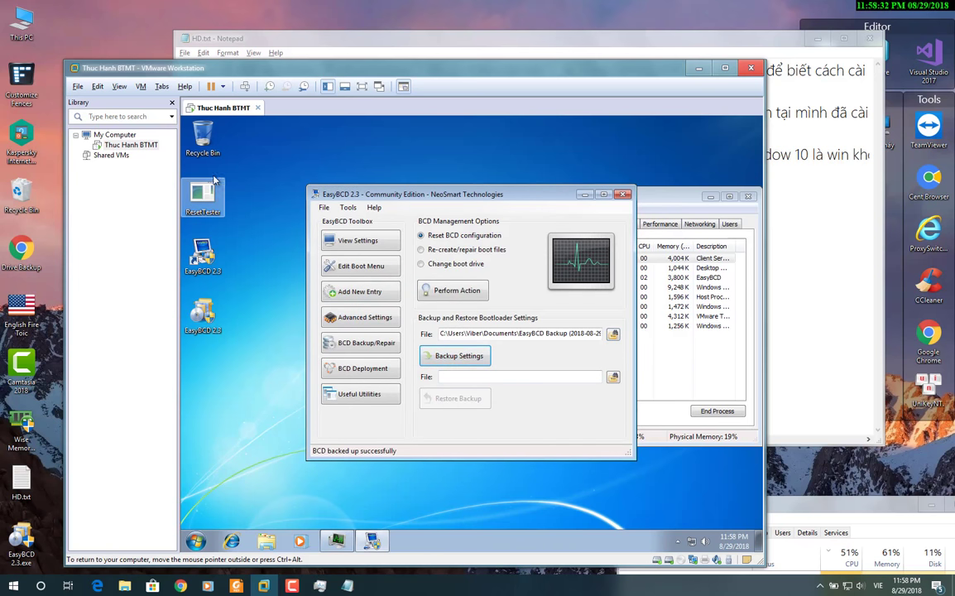
Check the DATA (F:) drive in Windows Explorer for the boot backup file, and close the window.
{"action": "key", "text": "super+e"}
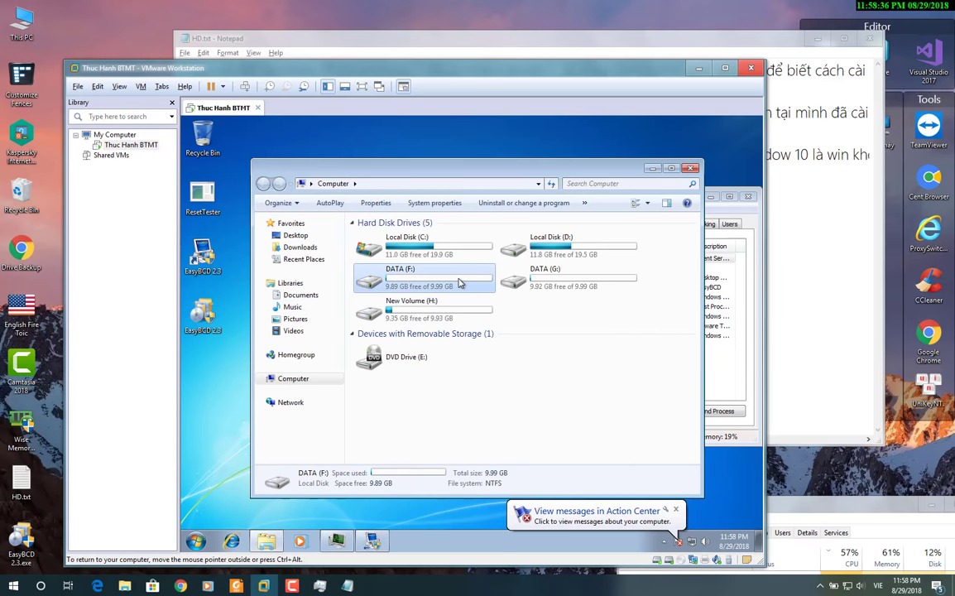
{"action": "double_click", "coordinate": [460, 283]}
{"action": "left_click_drag", "start_coordinate": [461, 279], "coordinate": [407, 210]}
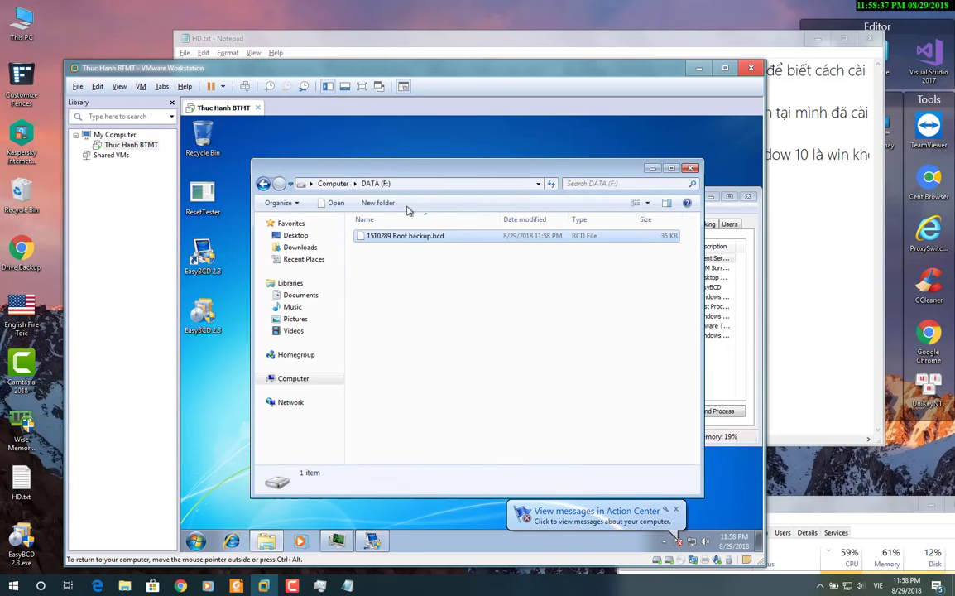
{"action": "left_click", "coordinate": [691, 168]}
Return to editing the boot menu in EasyBCD and save its settings.
{"action": "left_click", "coordinate": [377, 269]}
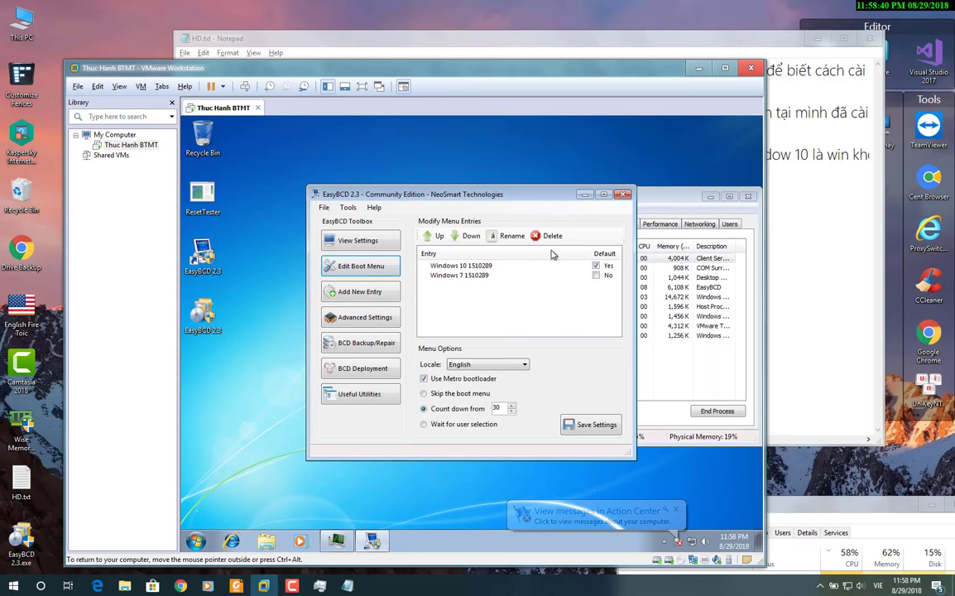
{"action": "left_click", "coordinate": [601, 434]}
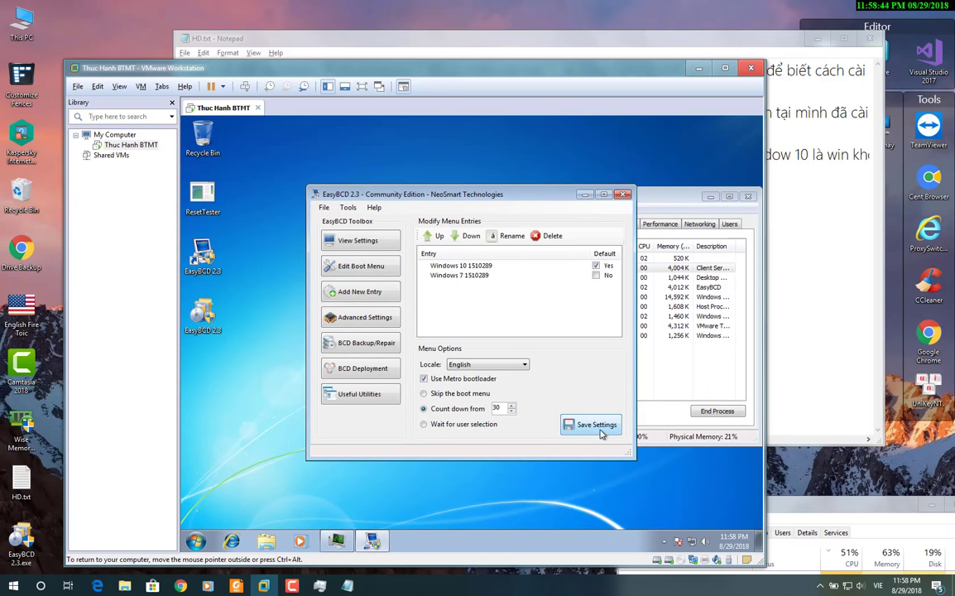
{"action": "left_click", "coordinate": [329, 452]}
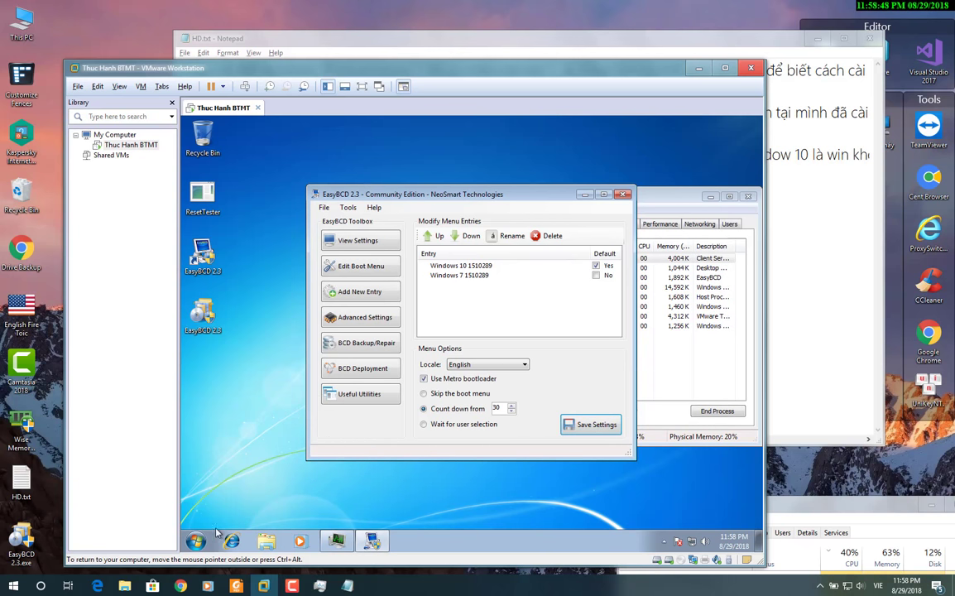
Switch to the HD.txt notes in Notepad and add the line "4. Khởi động lại hưởng thụ thành quả".
{"action": "left_click", "coordinate": [348, 586]}
{"action": "key", "text": "Return"}
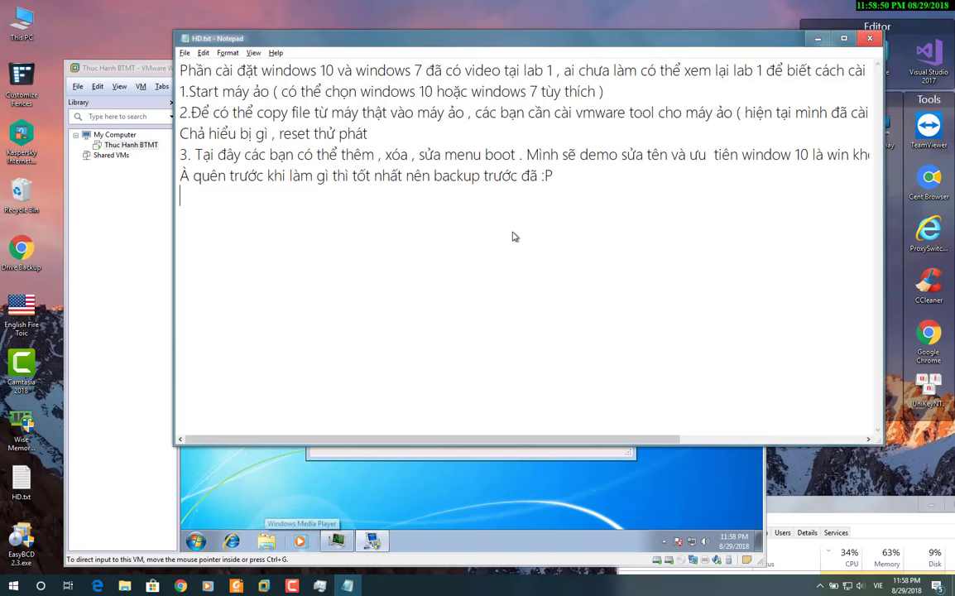
{"action": "type", "text": "4. hkowri"}
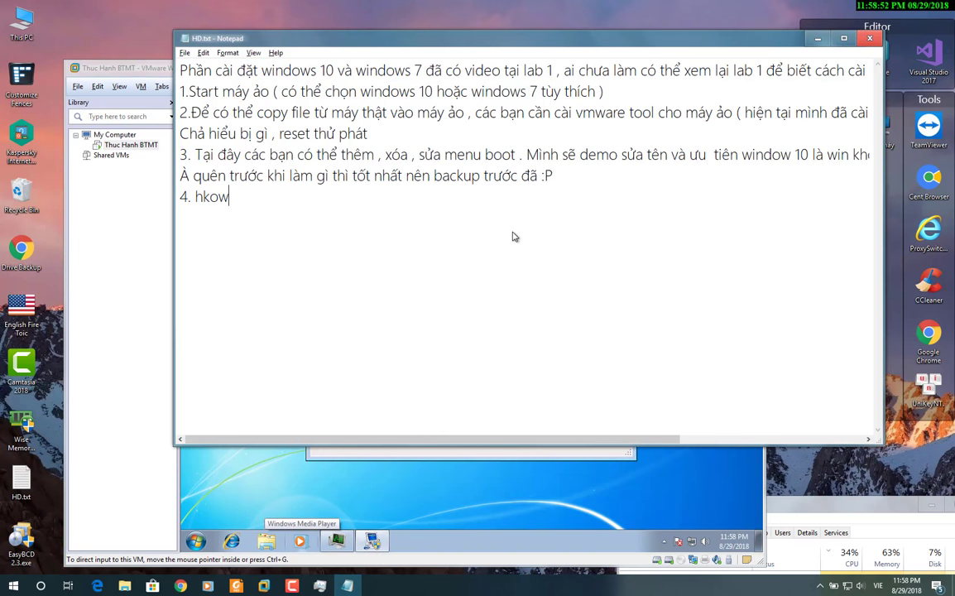
{"action": "key", "text": "BackSpace"}
{"action": "key", "text": "BackSpace"}
{"action": "key", "text": "BackSpace"}
{"action": "type", "text": "Khởi động lạ"}
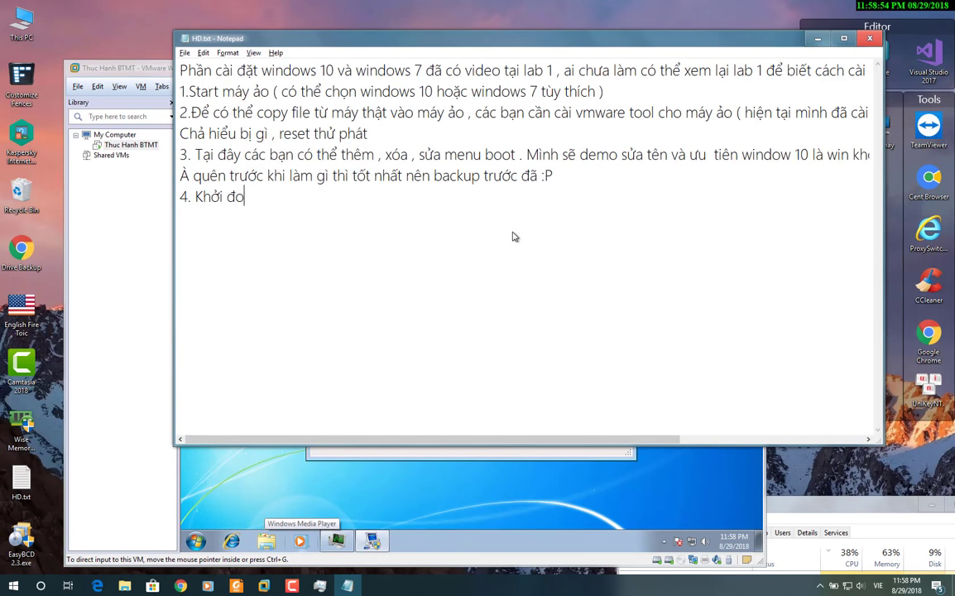
{"action": "type", "text": "i h"}
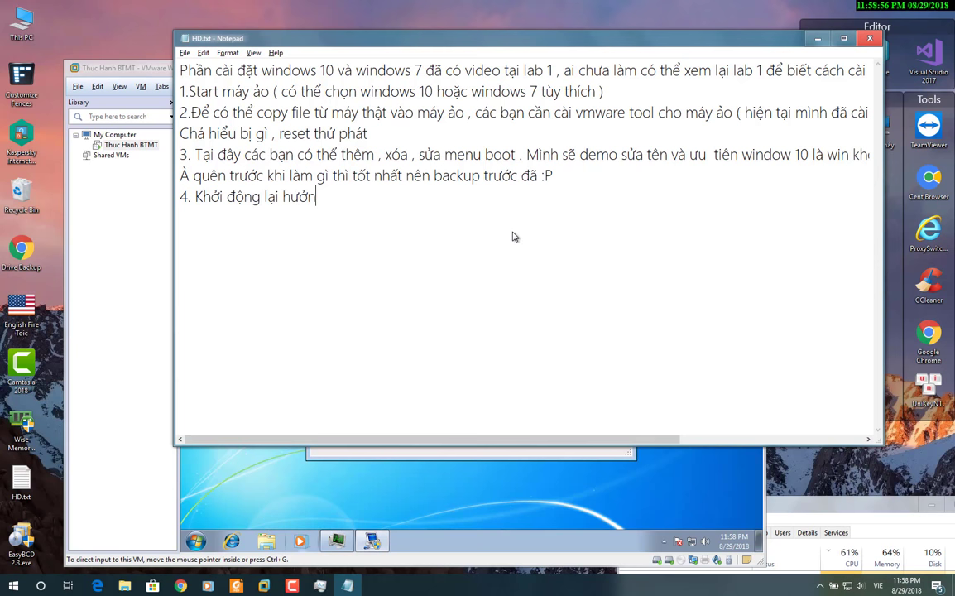
{"action": "type", "text": "ưởng thụ thành quả"}
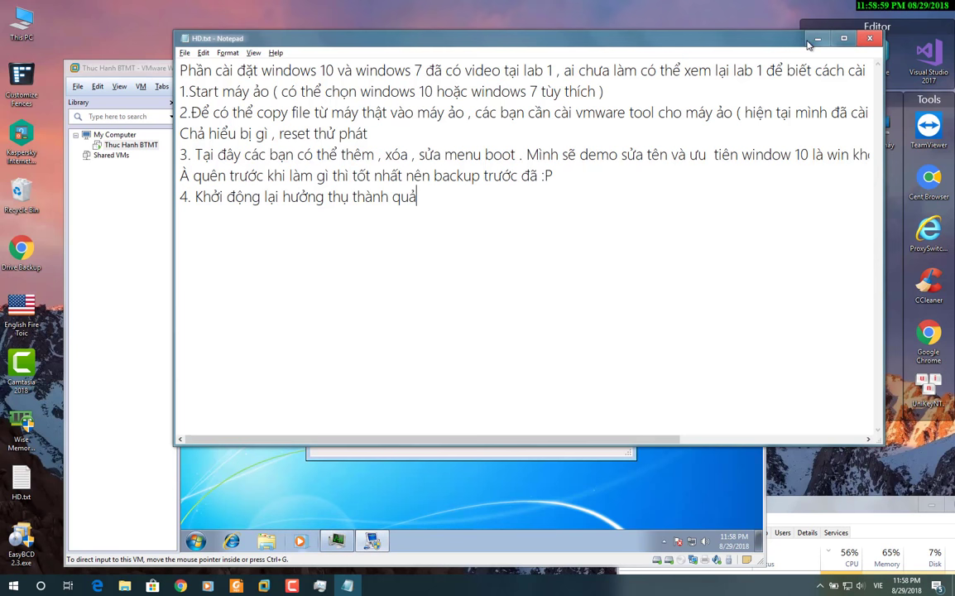
Minimize the notes and restart Windows 7 in the virtual machine.
{"action": "left_click", "coordinate": [817, 38]}
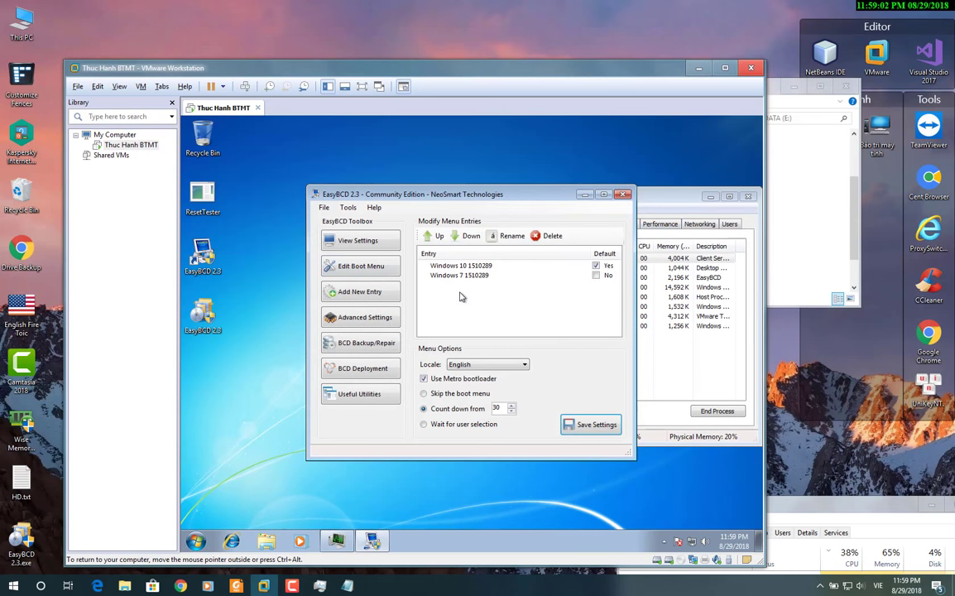
{"action": "left_click", "coordinate": [196, 542]}
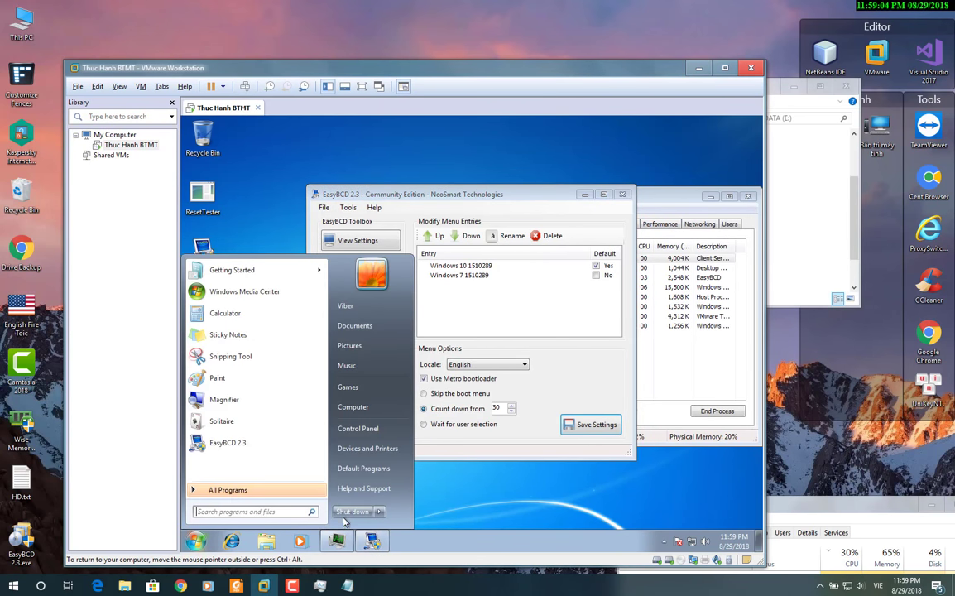
{"action": "mouse_move", "coordinate": [381, 511]}
{"action": "left_click", "coordinate": [411, 498]}
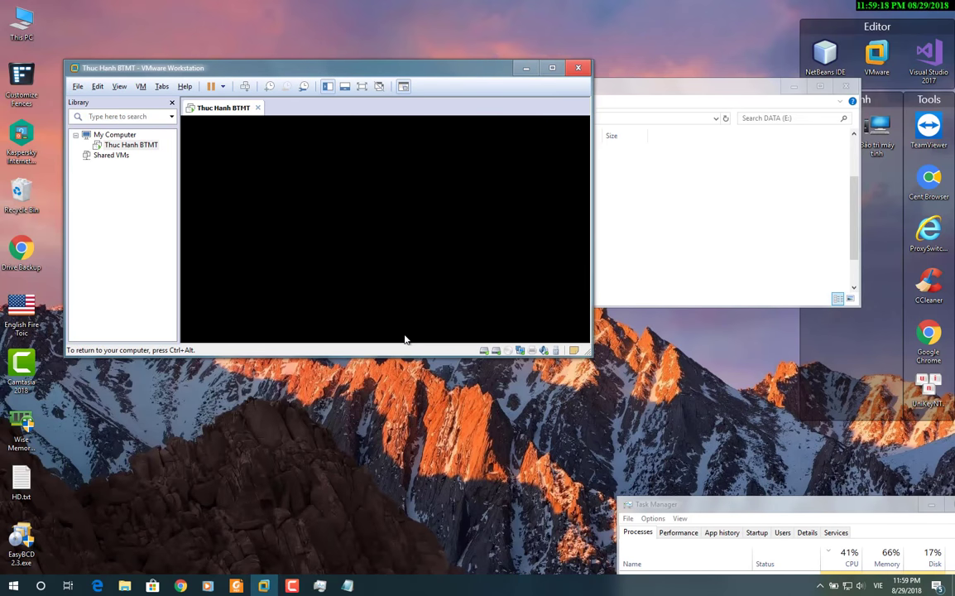
Examine the renamed entries in Windows Boot Manager by moving between Windows 10 and Windows 7, and release input from the virtual machine.
{"action": "key", "text": "Down"}
{"action": "key", "text": "Up"}
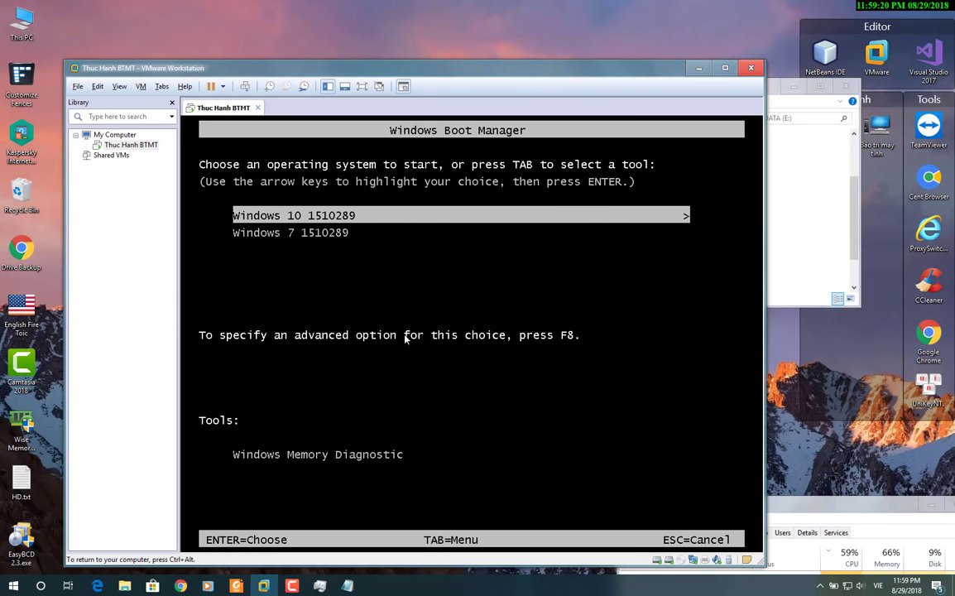
{"action": "key", "text": "Down"}
{"action": "key", "text": "Up"}
{"action": "key", "text": "Down"}
{"action": "key", "text": "Up"}
{"action": "key", "text": "Down"}
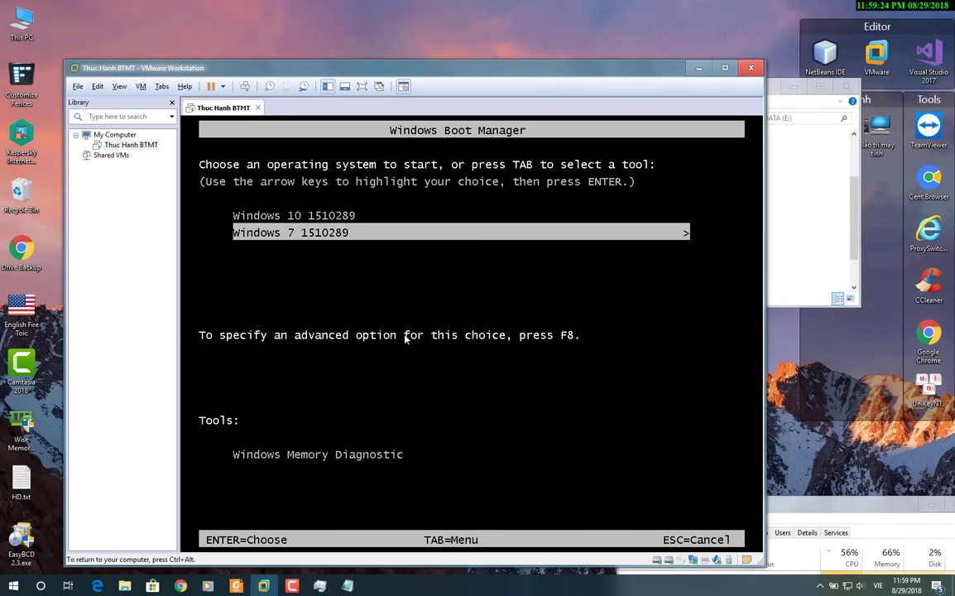
{"action": "left_click", "coordinate": [406, 337]}
{"action": "key", "text": "ctrl+alt"}
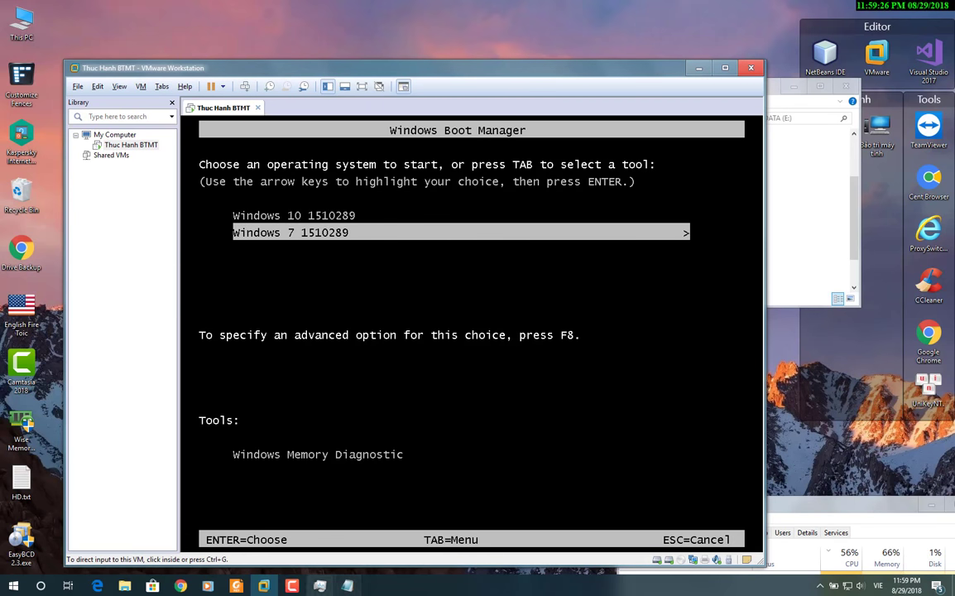
Start EasyBCD in the virtual machine and reposition the host's Task Manager window.
{"action": "left_click", "coordinate": [349, 585]}
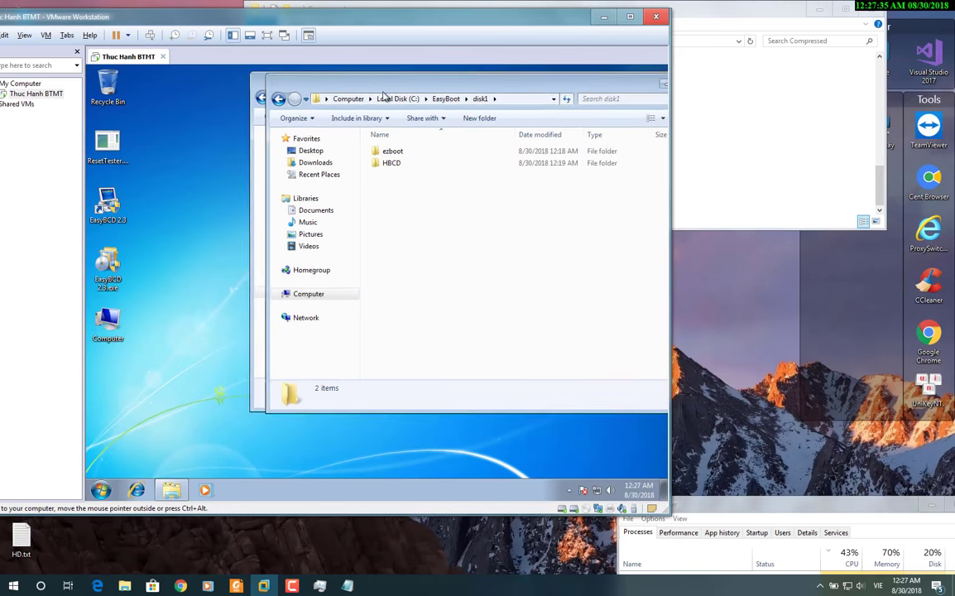
{"action": "left_click", "coordinate": [112, 202]}
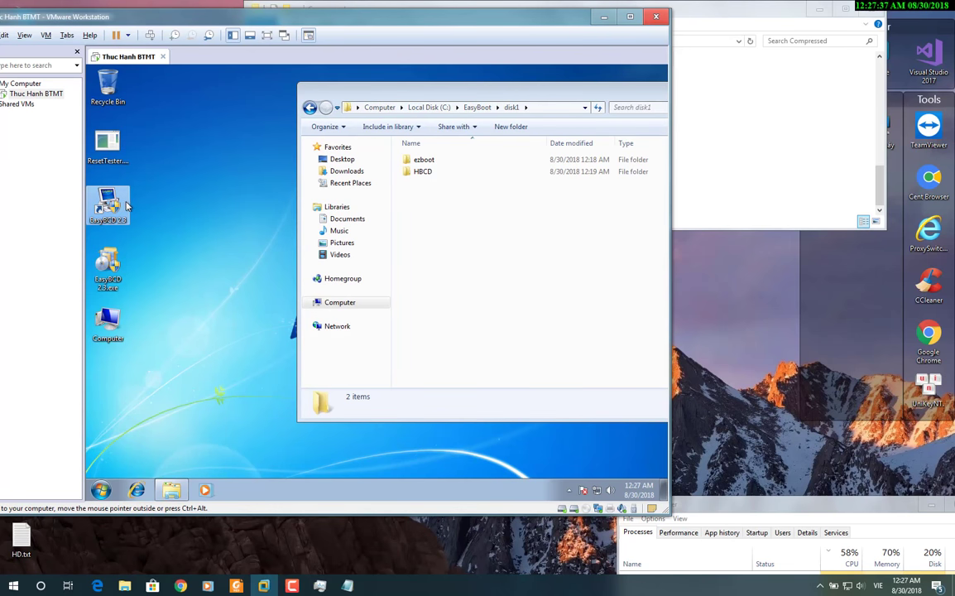
{"action": "left_click_drag", "start_coordinate": [701, 506], "coordinate": [808, 269]}
{"action": "left_click", "coordinate": [778, 166]}
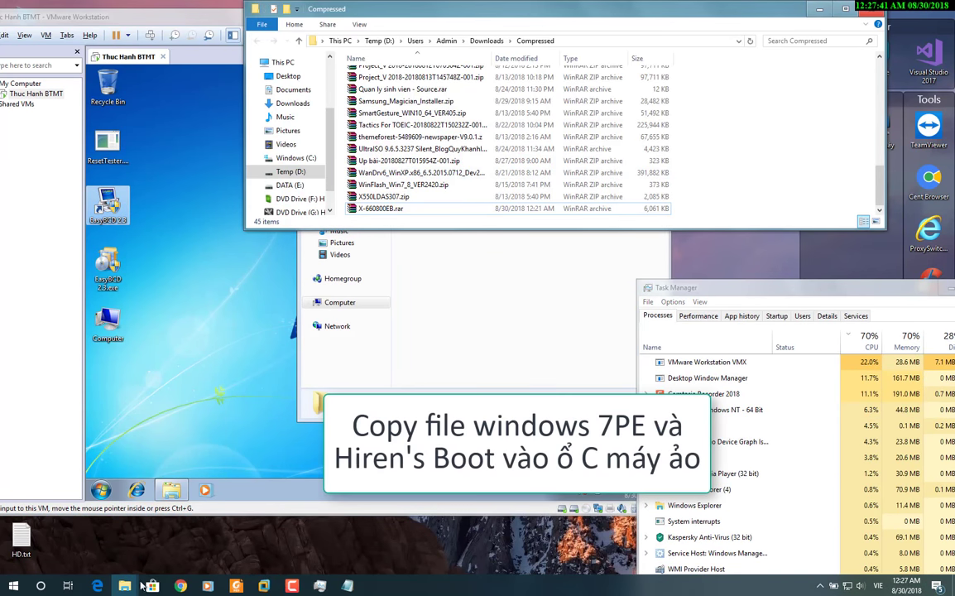
Switch to the host's 1clicklk folder in File Explorer, copy 7pe_x86_LK.iso, and minimize the folder window.
{"action": "mouse_move", "coordinate": [125, 586]}
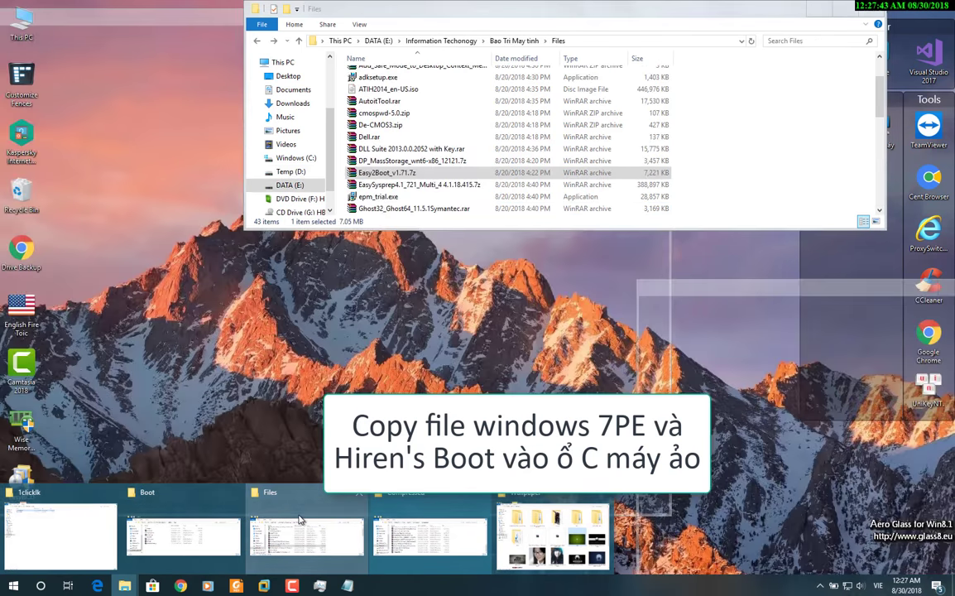
{"action": "left_click", "coordinate": [302, 529]}
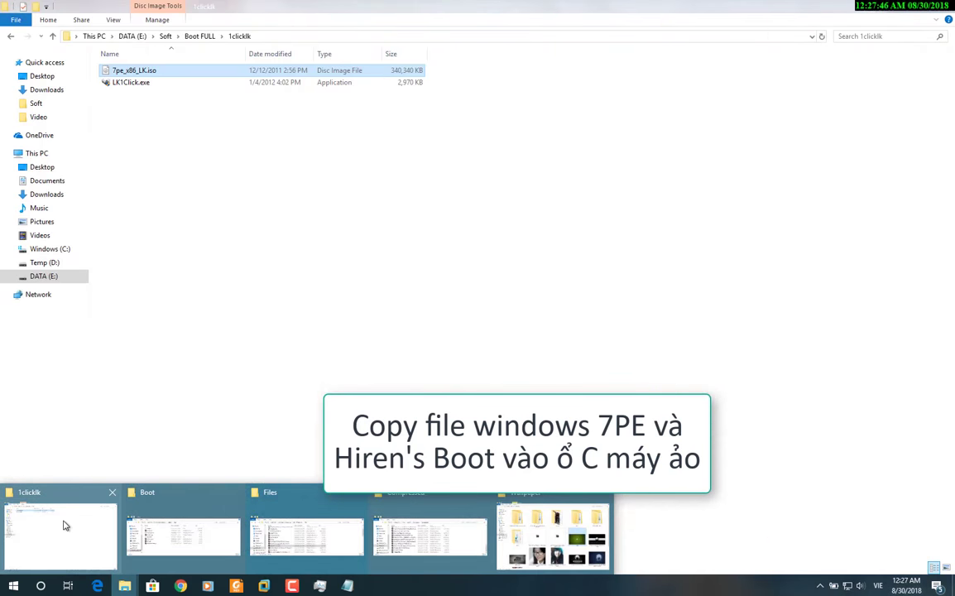
{"action": "left_click", "coordinate": [66, 525]}
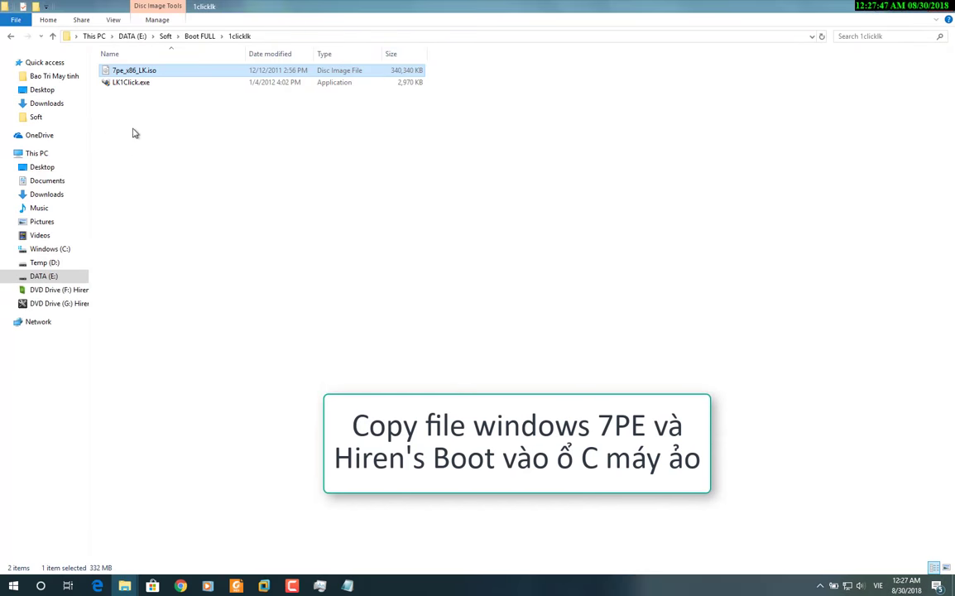
{"action": "right_click", "coordinate": [133, 71]}
{"action": "left_click", "coordinate": [164, 321]}
{"action": "left_click", "coordinate": [876, 10]}
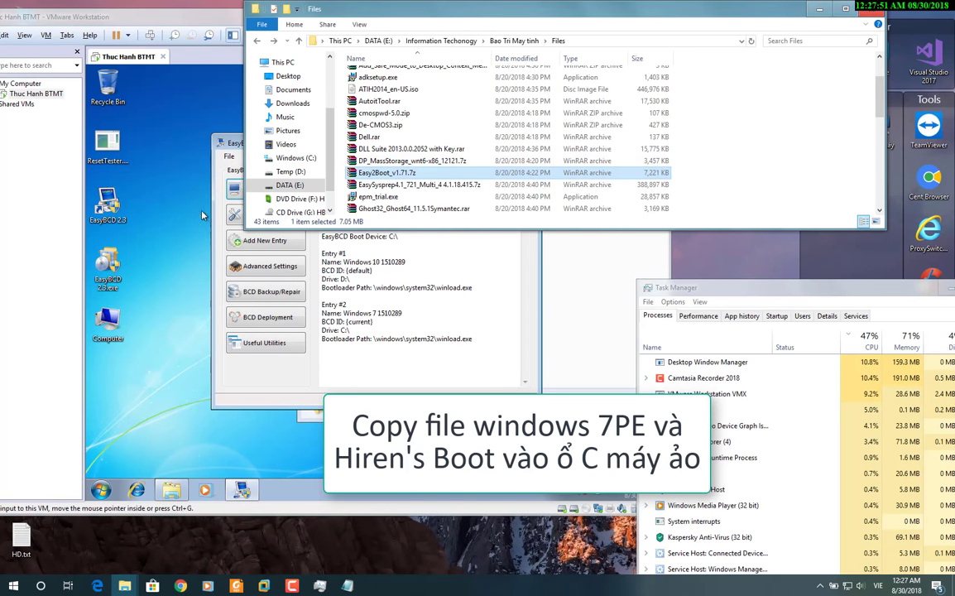
Paste the copied 7pe_x86_LK.iso into Local Disk (C:) of the virtual machine.
{"action": "left_click", "coordinate": [509, 282]}
{"action": "left_click", "coordinate": [522, 285]}
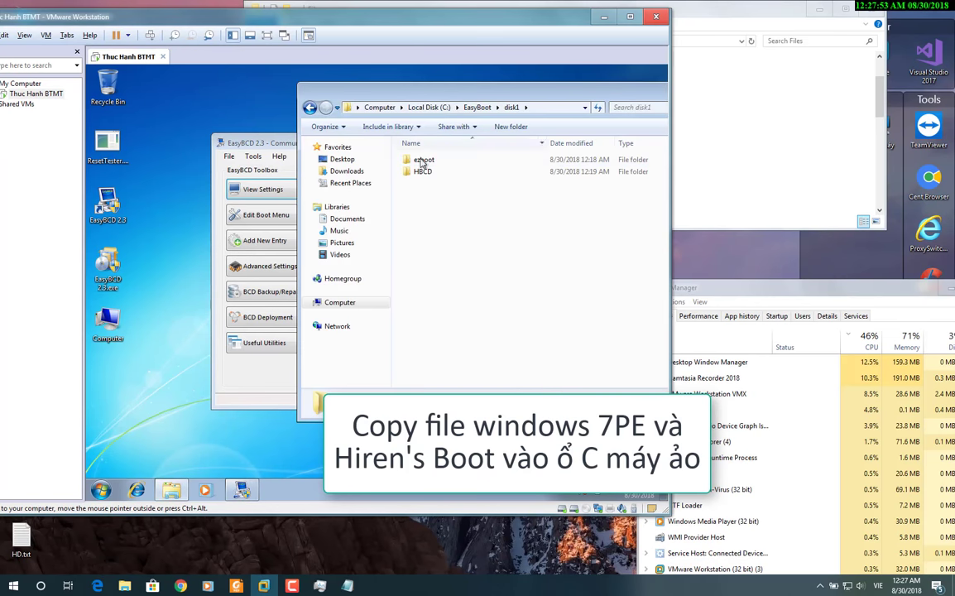
{"action": "left_click", "coordinate": [344, 303]}
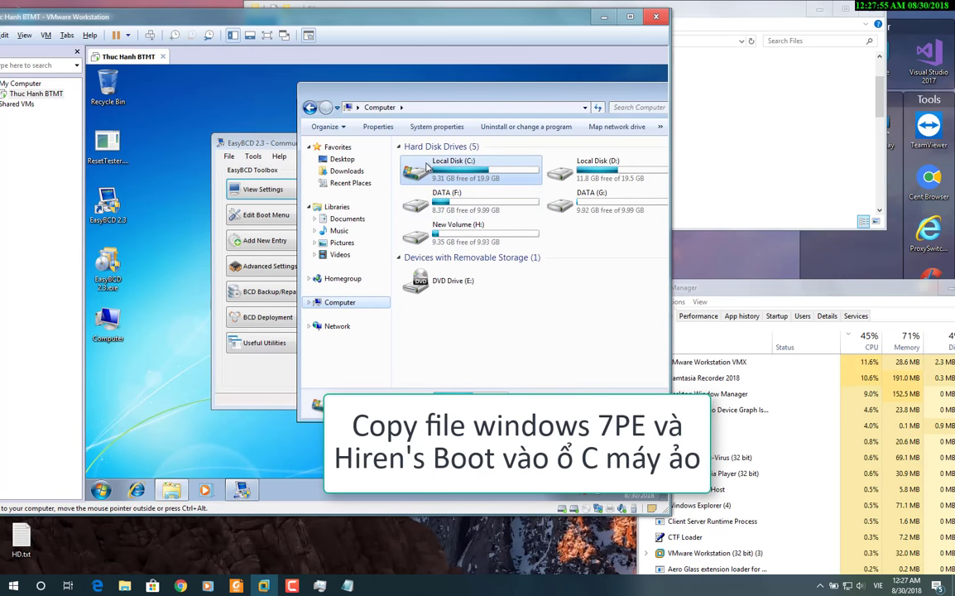
{"action": "double_click", "coordinate": [427, 168]}
{"action": "right_click", "coordinate": [431, 263]}
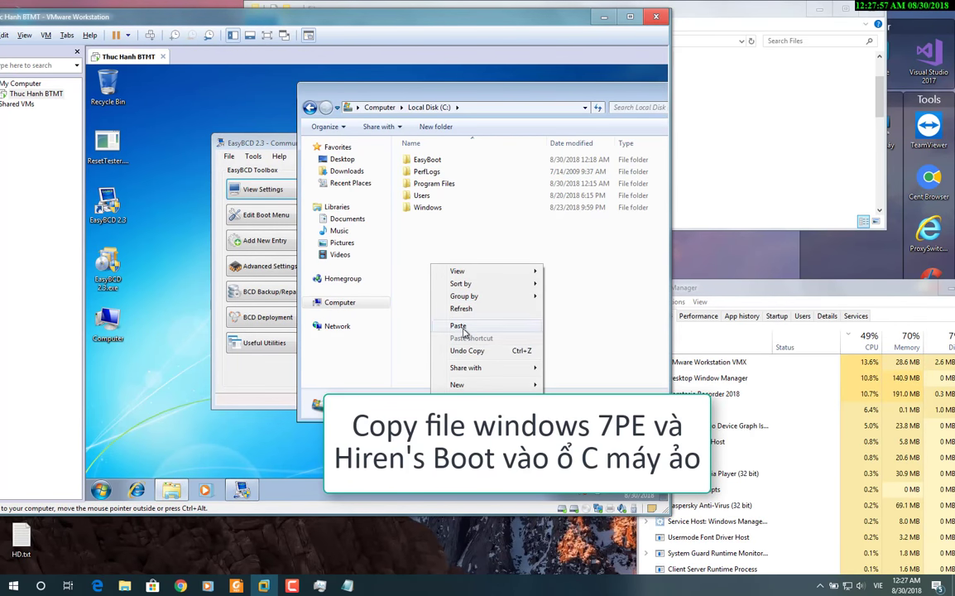
{"action": "left_click", "coordinate": [459, 326]}
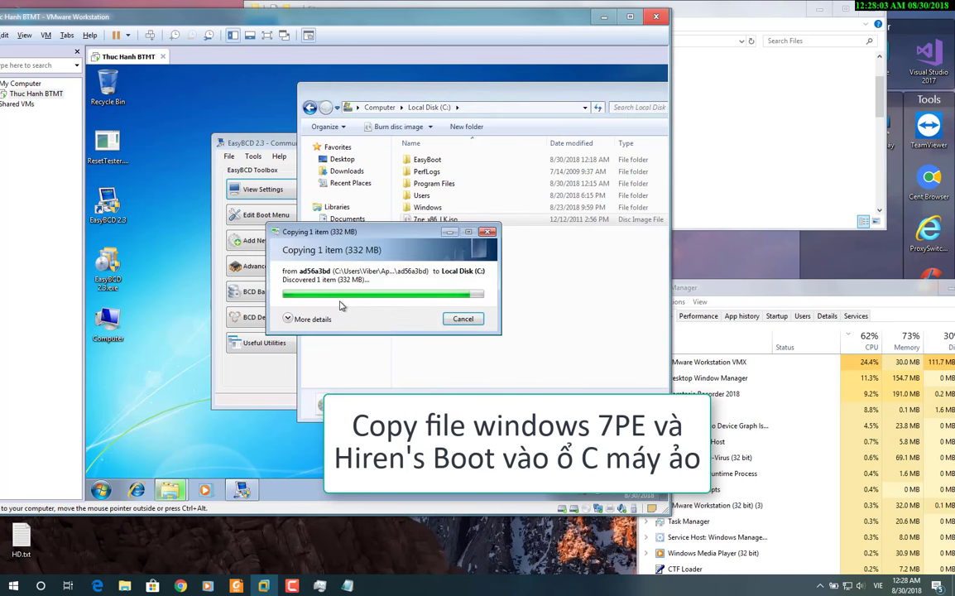
Copy HBCD 13.2.iso from the virtual machine's DATA (F:) drive into Local Disk (C:).
{"action": "left_click", "coordinate": [339, 303]}
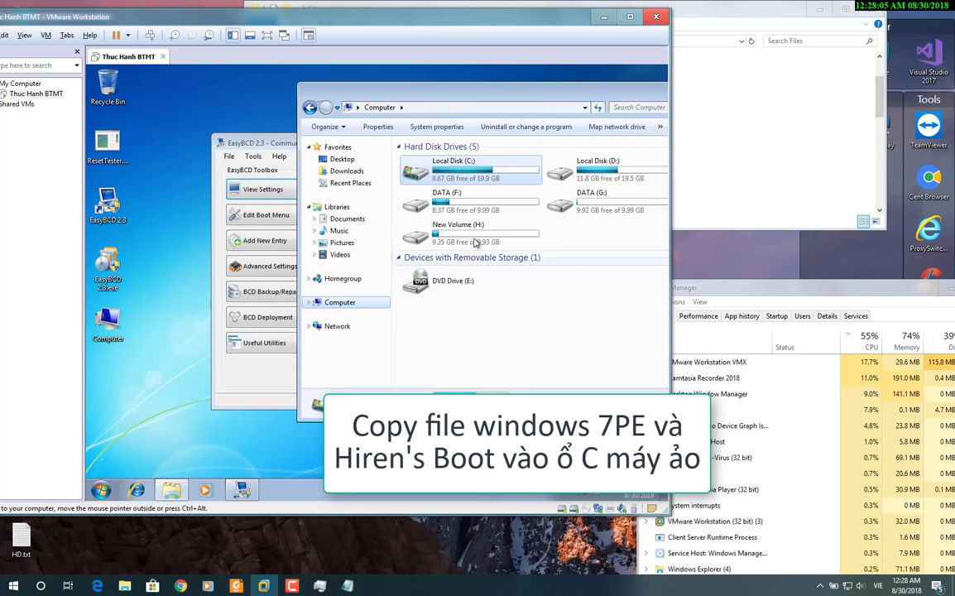
{"action": "double_click", "coordinate": [441, 202]}
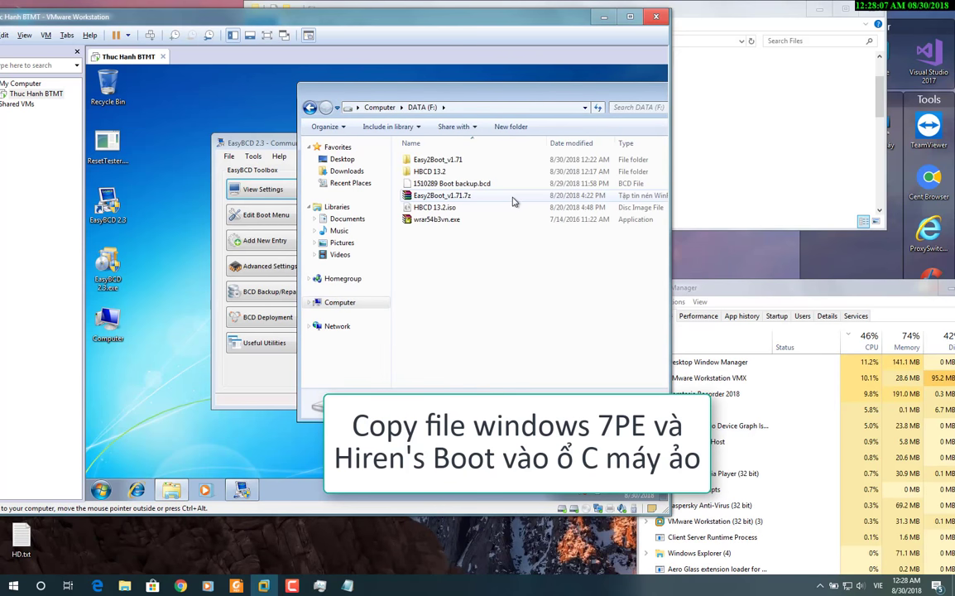
{"action": "right_click", "coordinate": [437, 213]}
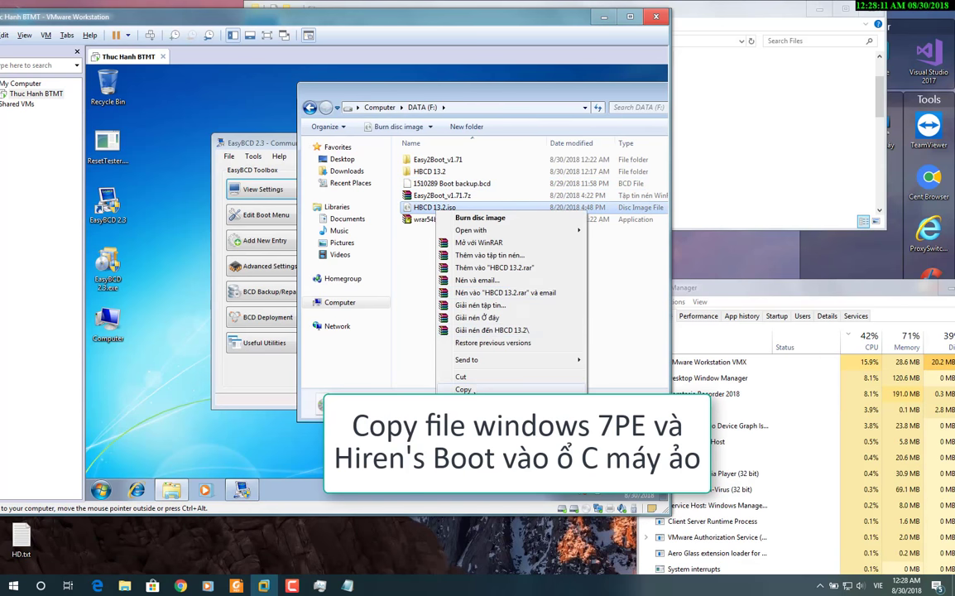
{"action": "left_click", "coordinate": [381, 295]}
{"action": "left_click", "coordinate": [350, 303]}
{"action": "double_click", "coordinate": [418, 158]}
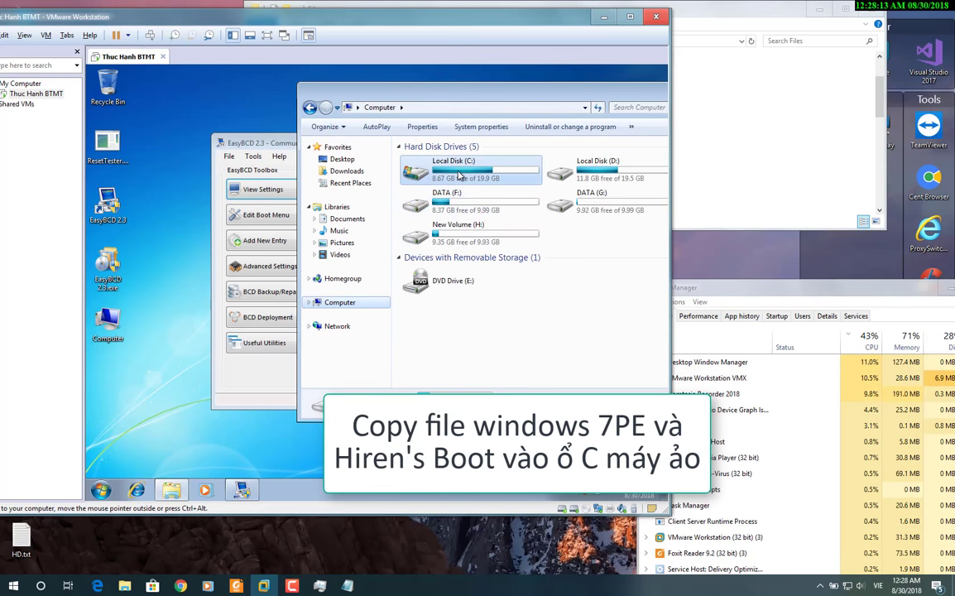
{"action": "right_click", "coordinate": [445, 274]}
{"action": "left_click", "coordinate": [473, 334]}
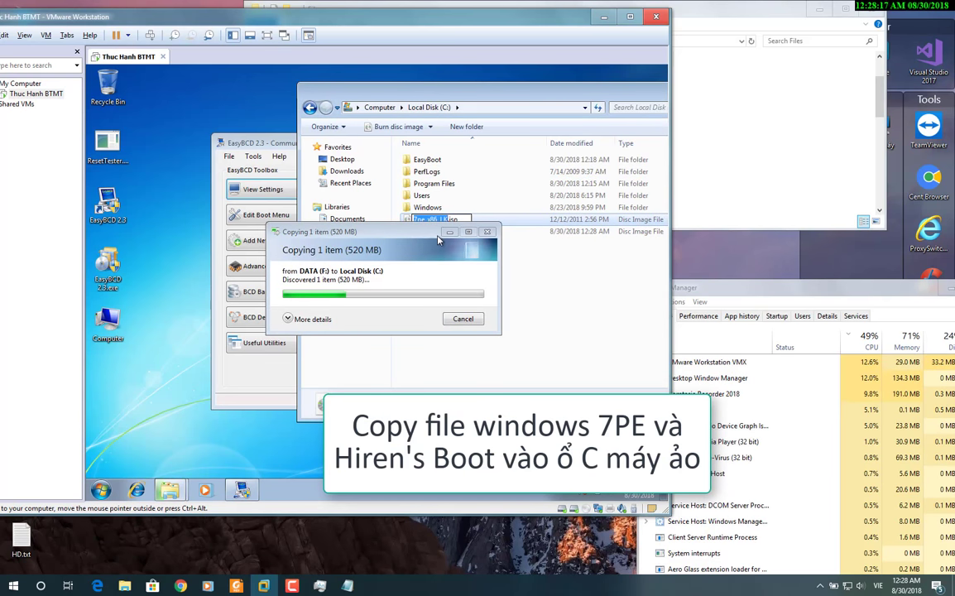
Prepare a new ISO boot entry in EasyBCD using C:\7pe_x86_LK.iso as its image file.
{"action": "left_click", "coordinate": [256, 147]}
{"action": "left_click_drag", "start_coordinate": [257, 148], "coordinate": [213, 146]}
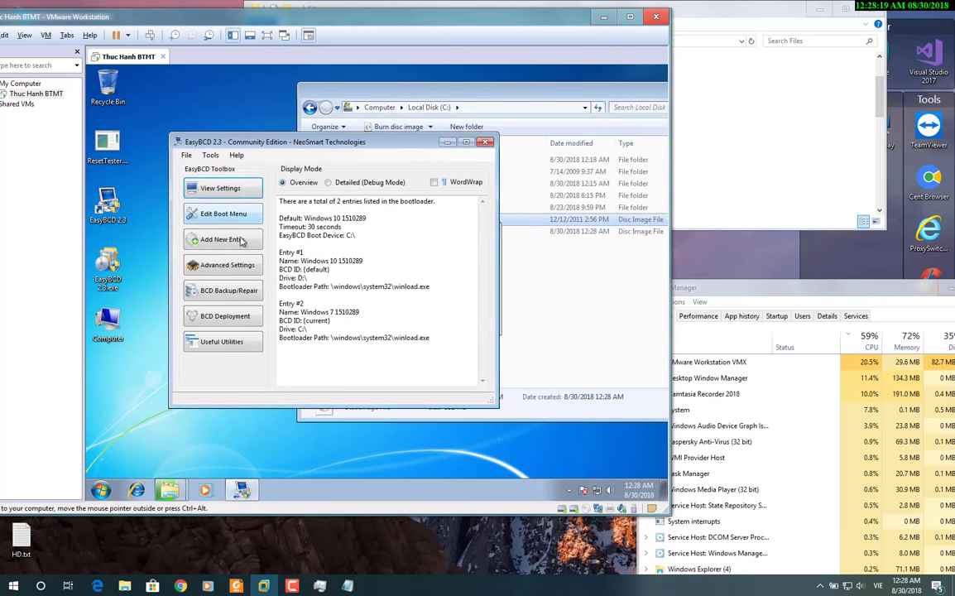
{"action": "left_click", "coordinate": [248, 239]}
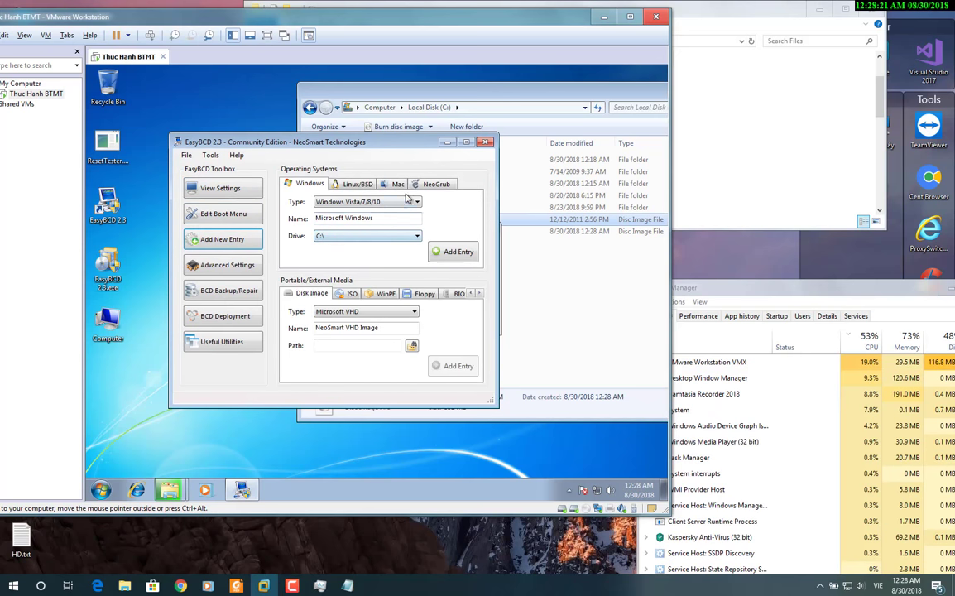
{"action": "left_click", "coordinate": [348, 293]}
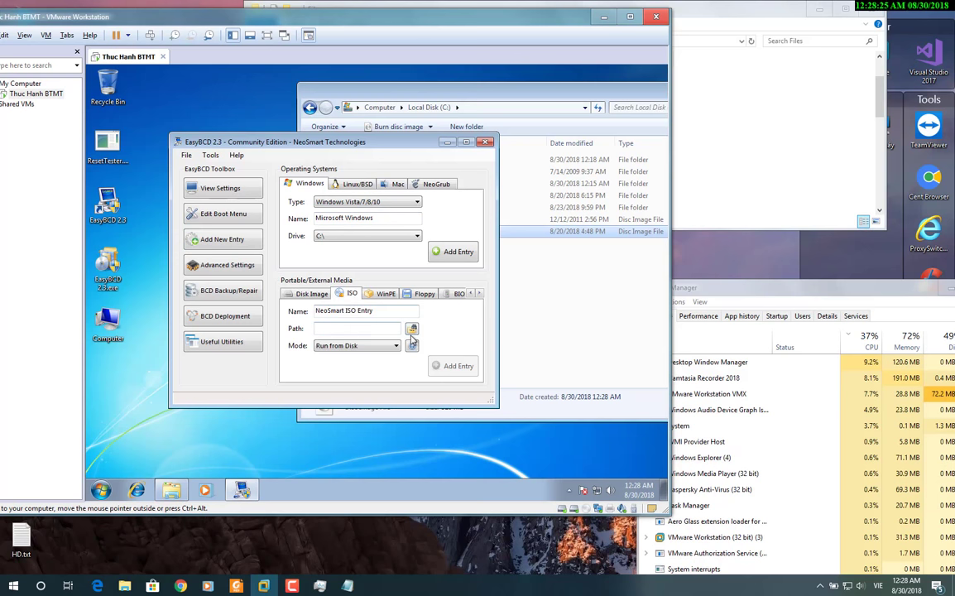
{"action": "left_click", "coordinate": [412, 330]}
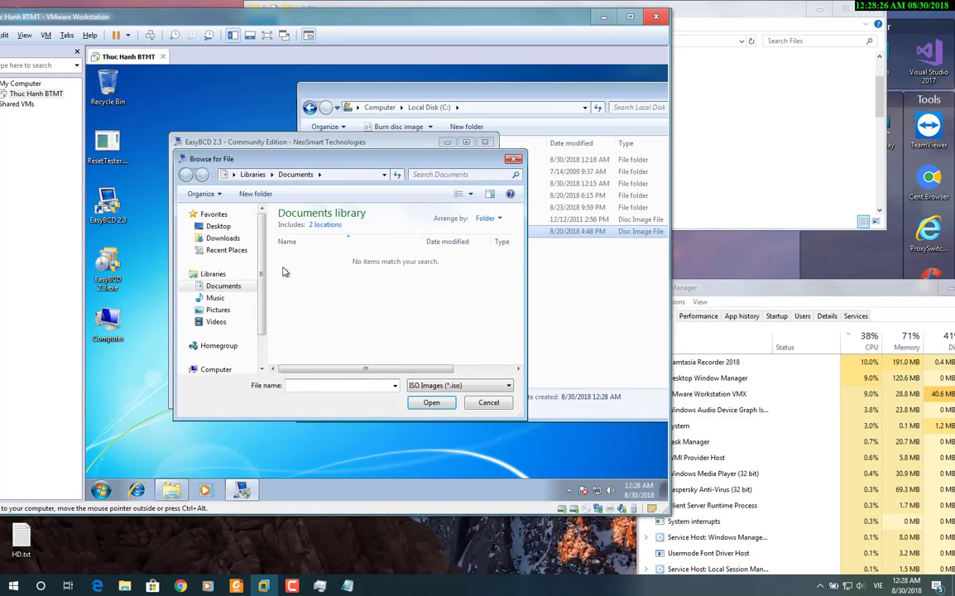
{"action": "left_click", "coordinate": [215, 352]}
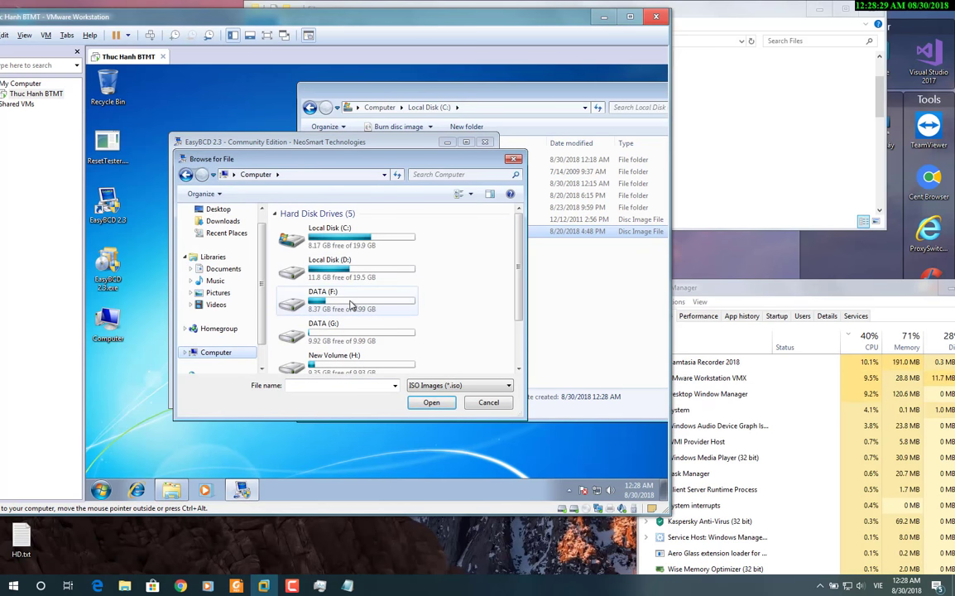
{"action": "double_click", "coordinate": [330, 236]}
{"action": "left_click", "coordinate": [327, 286]}
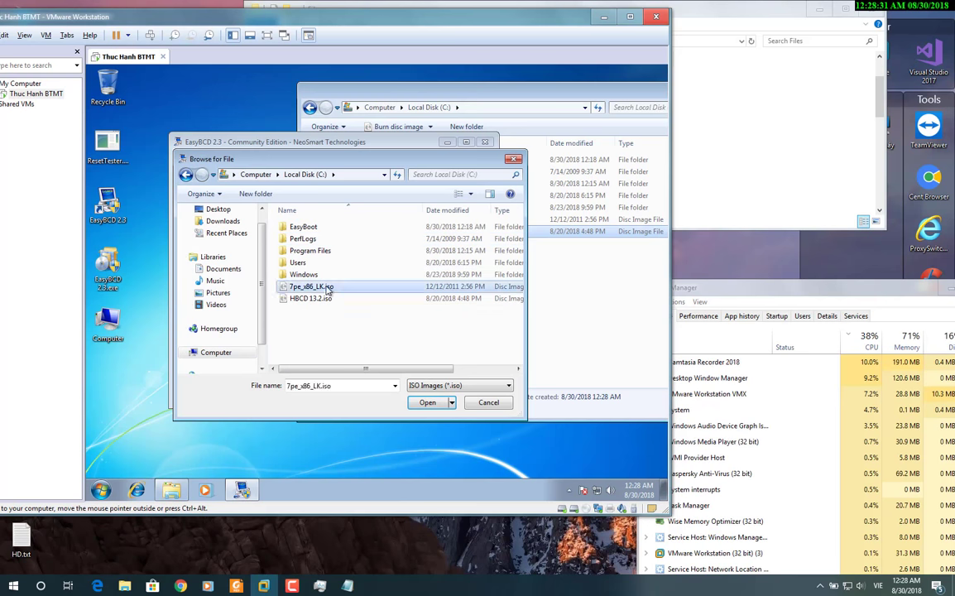
{"action": "double_click", "coordinate": [327, 286]}
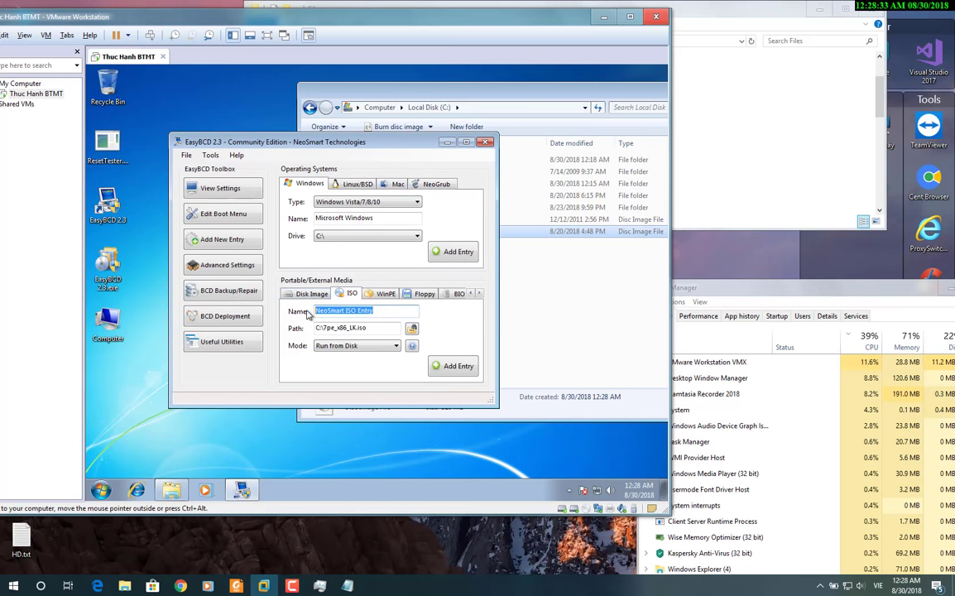
Name the ISO entry with the ID number used in the other boot entries, followed by "Window 7PE".
{"action": "type", "text": "1510289 Wwin"}
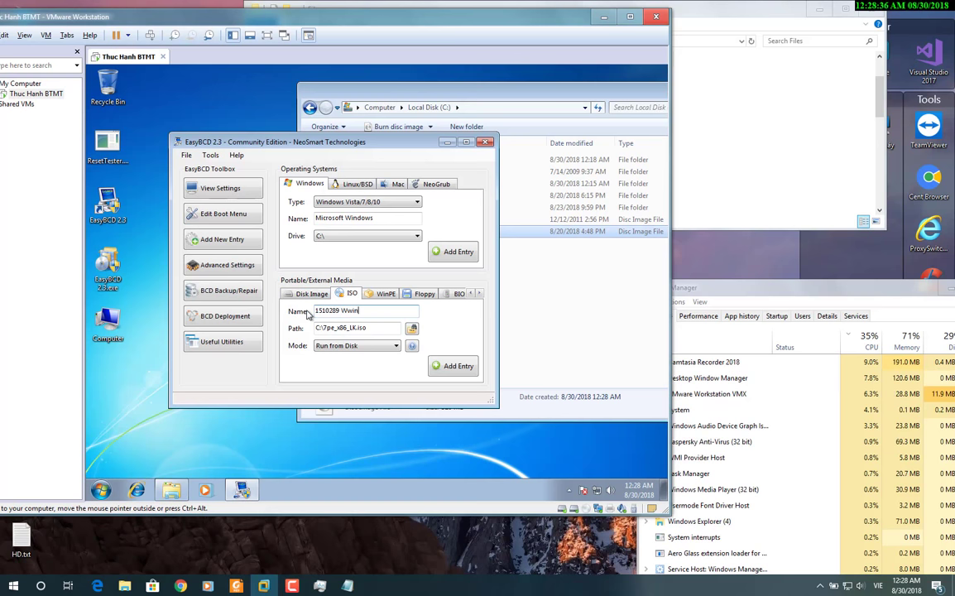
{"action": "key", "text": "BackSpace"}
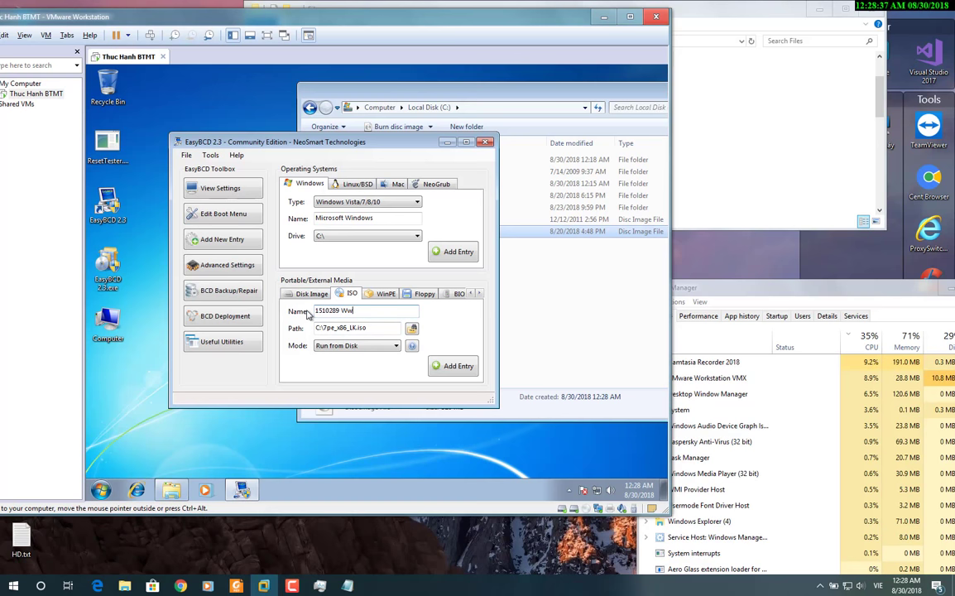
{"action": "key", "text": "BackSpace"}
{"action": "type", "text": "indow 7P"}
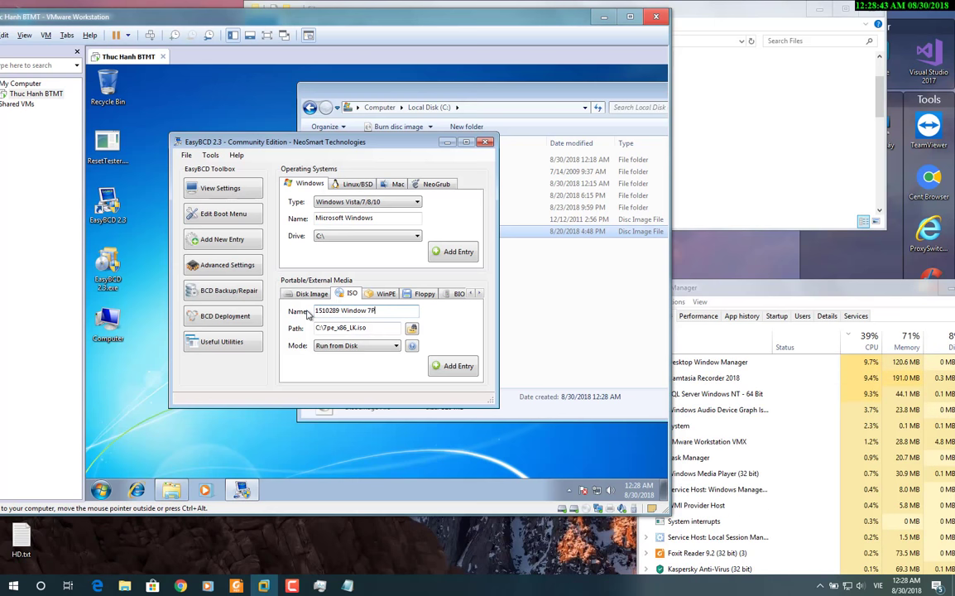
{"action": "type", "text": "RE"}
{"action": "type", "text": "E"}
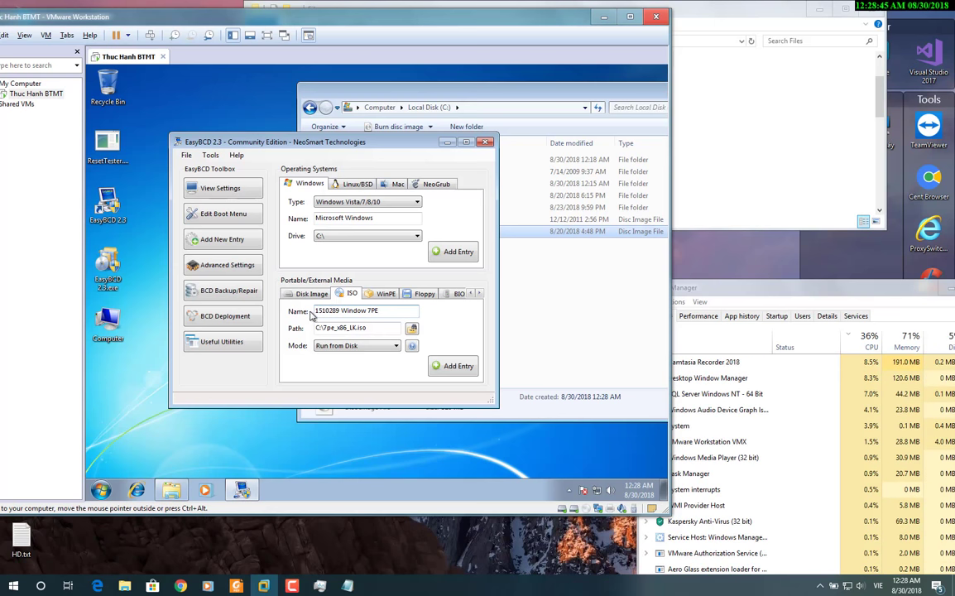
{"action": "left_click", "coordinate": [383, 294]}
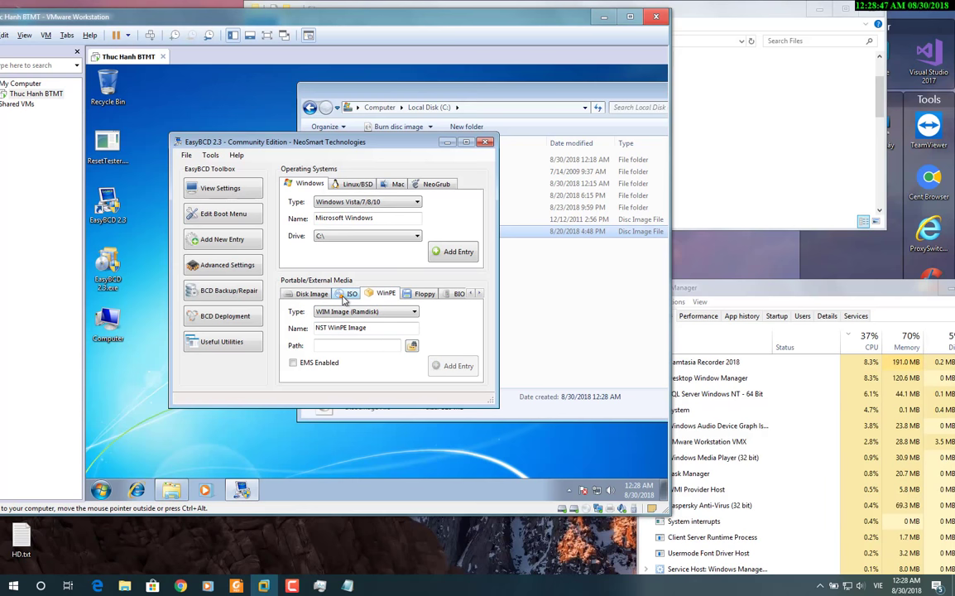
{"action": "left_click", "coordinate": [411, 346]}
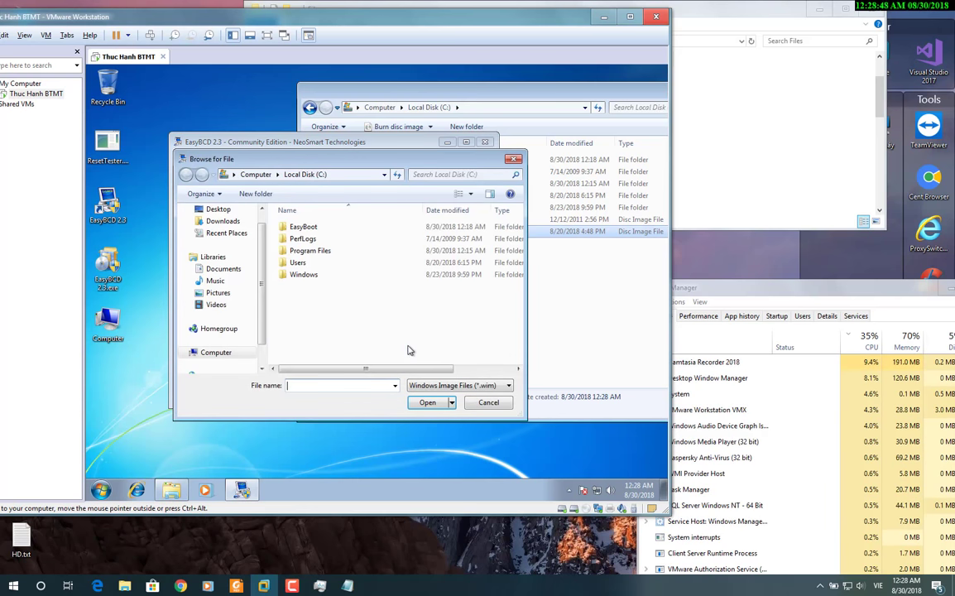
{"action": "left_click", "coordinate": [489, 403]}
{"action": "left_click", "coordinate": [348, 294]}
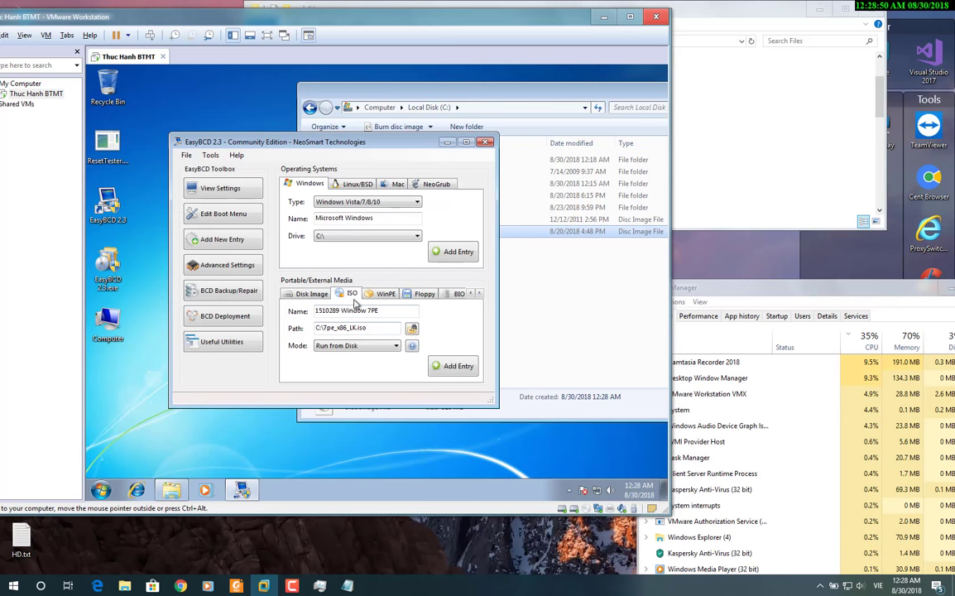
Add the Window 7PE ISO entry to the boot menu in Run from Disk mode.
{"action": "left_click", "coordinate": [453, 369]}
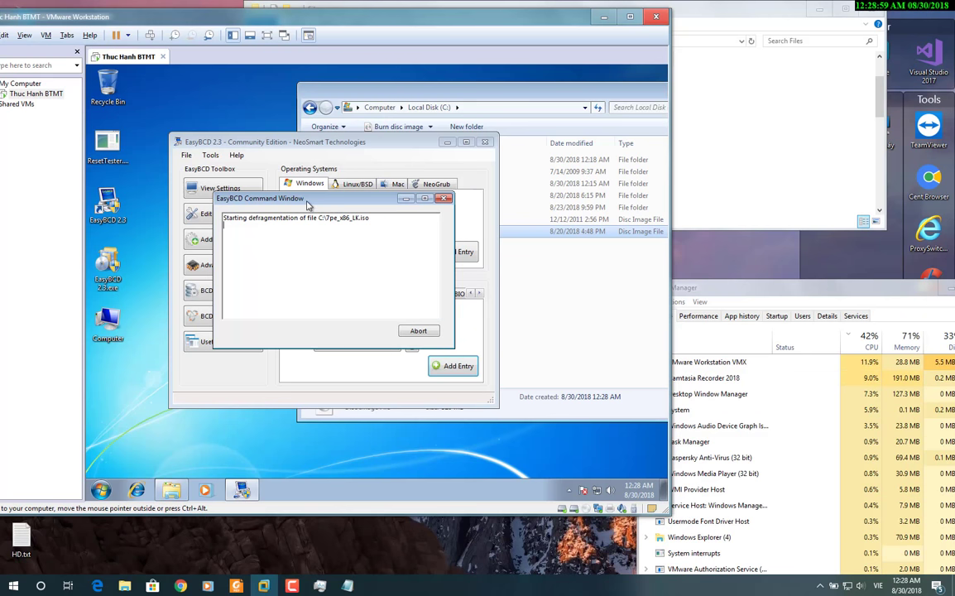
{"action": "left_click_drag", "start_coordinate": [307, 205], "coordinate": [404, 143]}
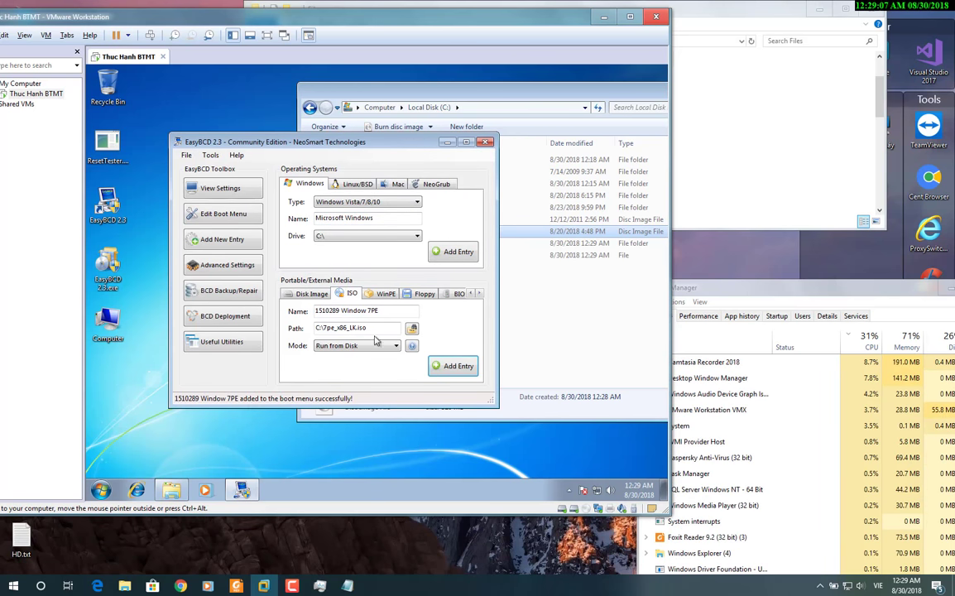
Point the ISO entry at C:\HBCD 13.2.iso, rename it to the ID number plus "Hirent Boot CD", and try to add it.
{"action": "left_click", "coordinate": [411, 328]}
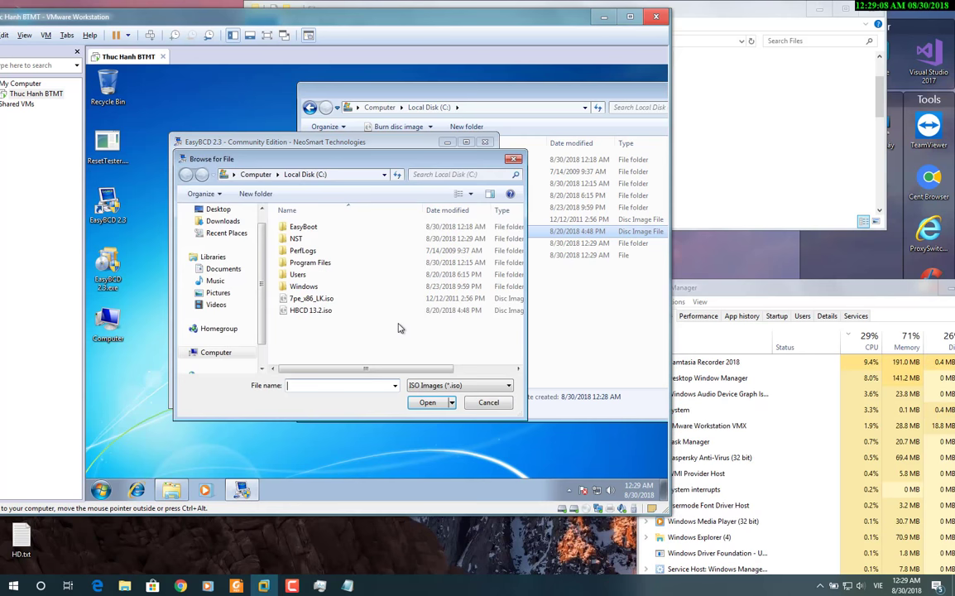
{"action": "double_click", "coordinate": [336, 310]}
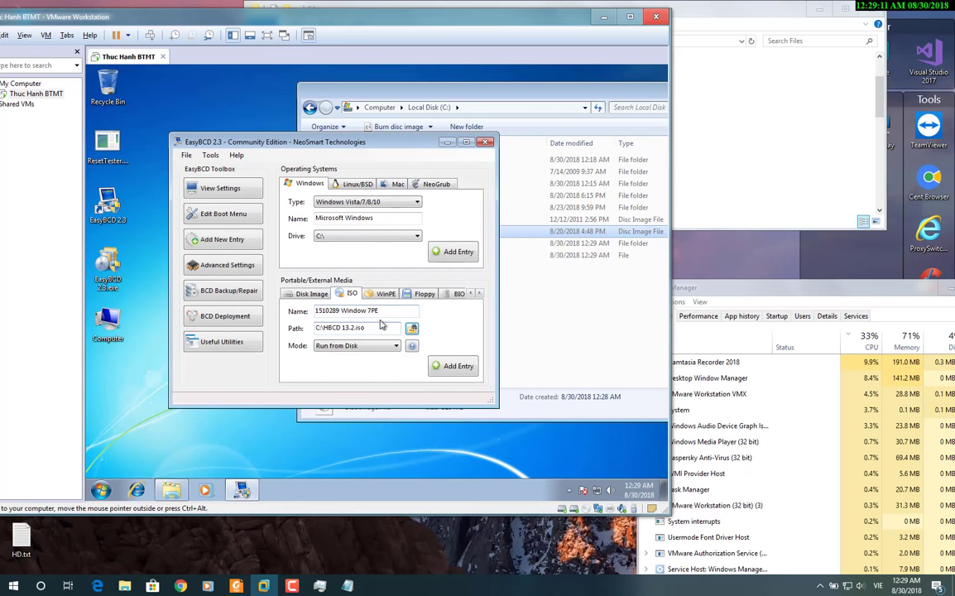
{"action": "left_click_drag", "start_coordinate": [379, 310], "coordinate": [337, 313]}
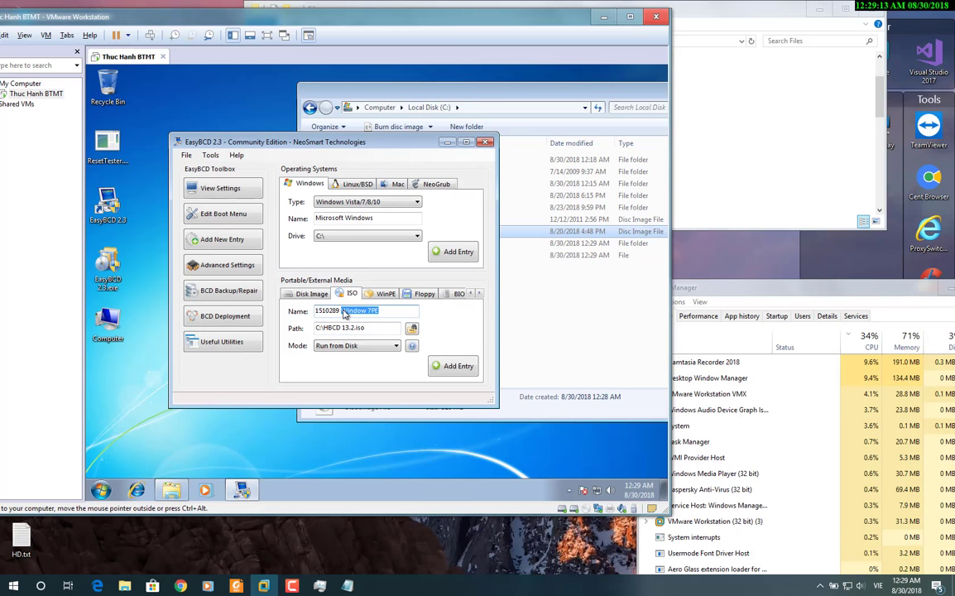
{"action": "type", "text": "W"}
{"action": "type", "text": "rent Boot"}
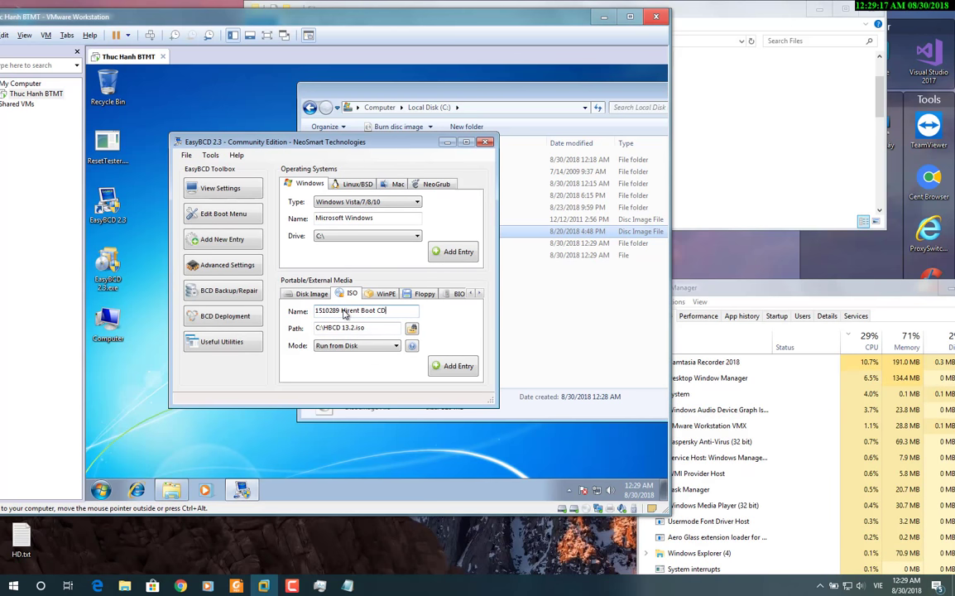
{"action": "left_click", "coordinate": [451, 365]}
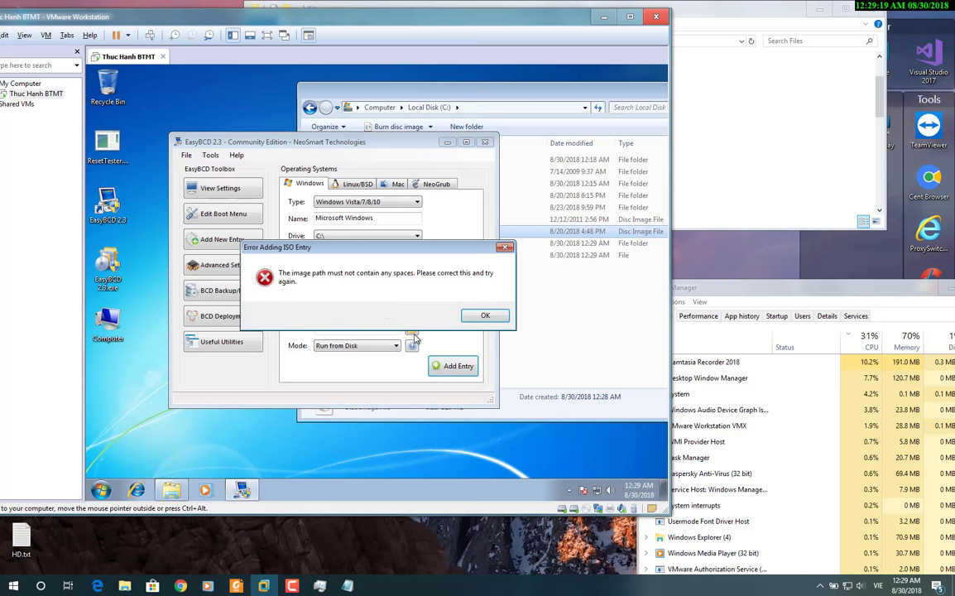
{"action": "left_click", "coordinate": [485, 318]}
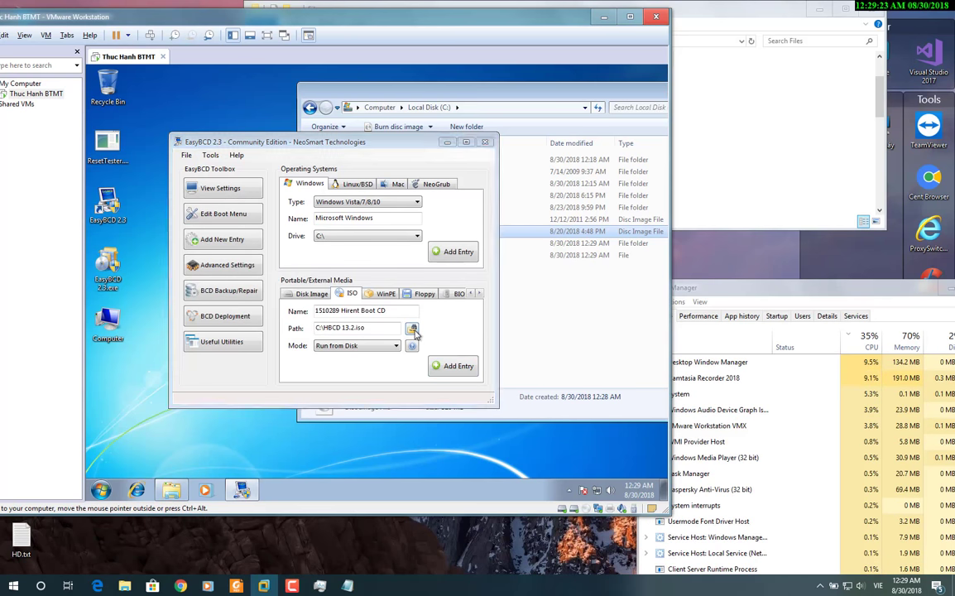
Rename HBCD 13.2.iso in Local Disk (C:) to HirenBoot.iso while browsing for the entry's image file.
{"action": "left_click", "coordinate": [412, 330]}
{"action": "left_click", "coordinate": [310, 310]}
{"action": "left_click", "coordinate": [310, 310]}
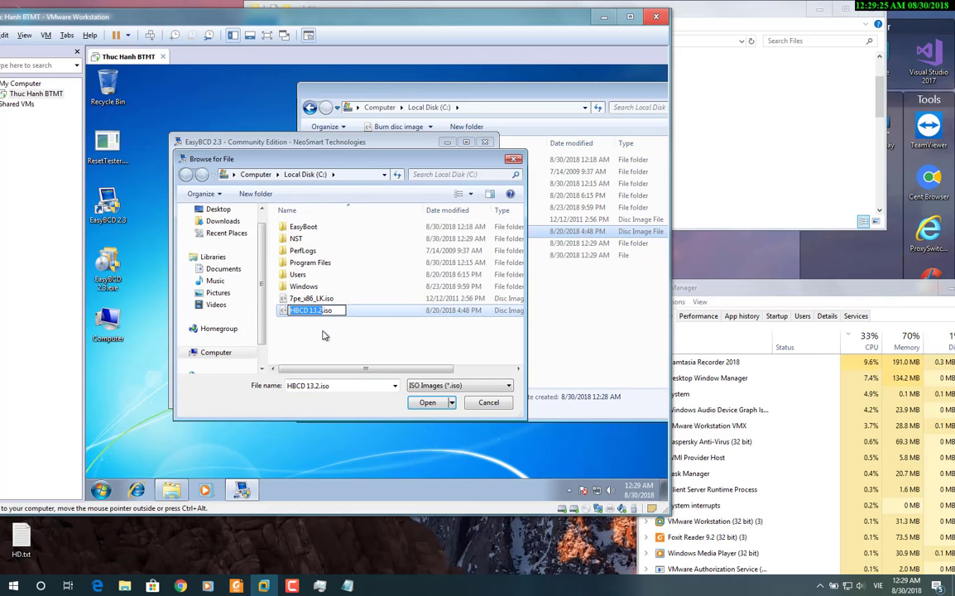
{"action": "type", "text": "H"}
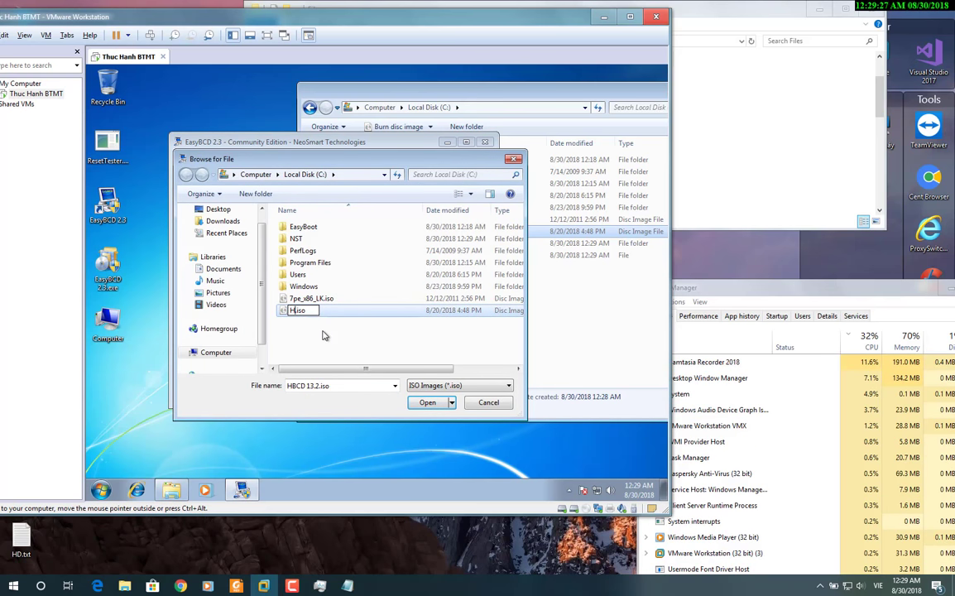
{"action": "type", "text": "ir"}
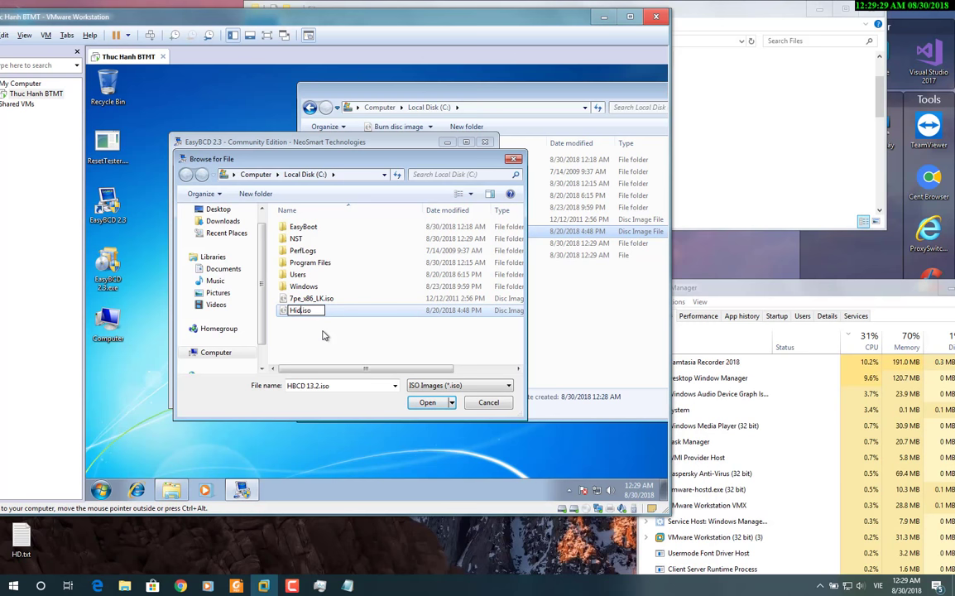
{"action": "type", "text": "en"}
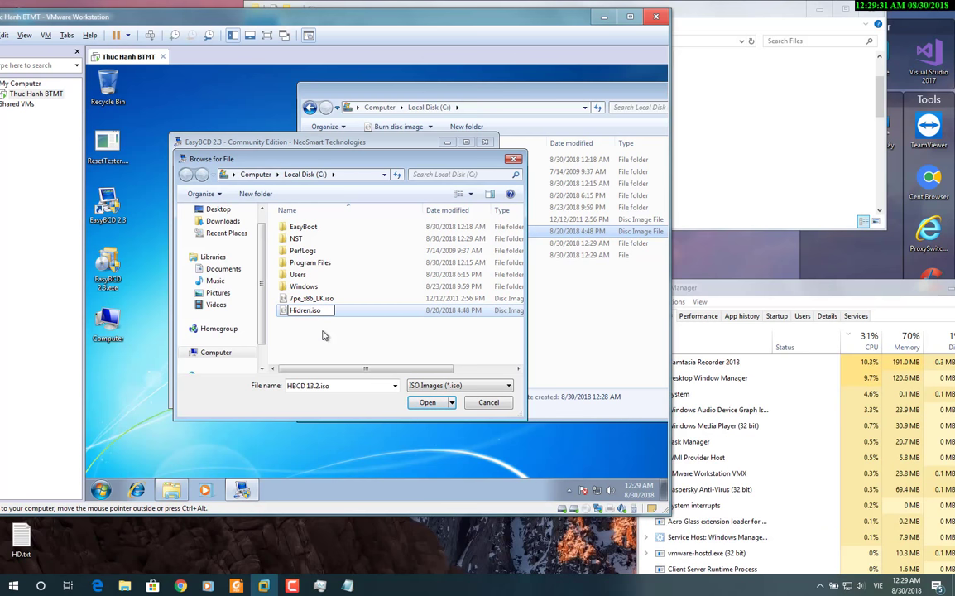
{"action": "key", "text": "BackSpace"}
{"action": "key", "text": "BackSpace"}
{"action": "key", "text": "BackSpace"}
{"action": "type", "text": "en "}
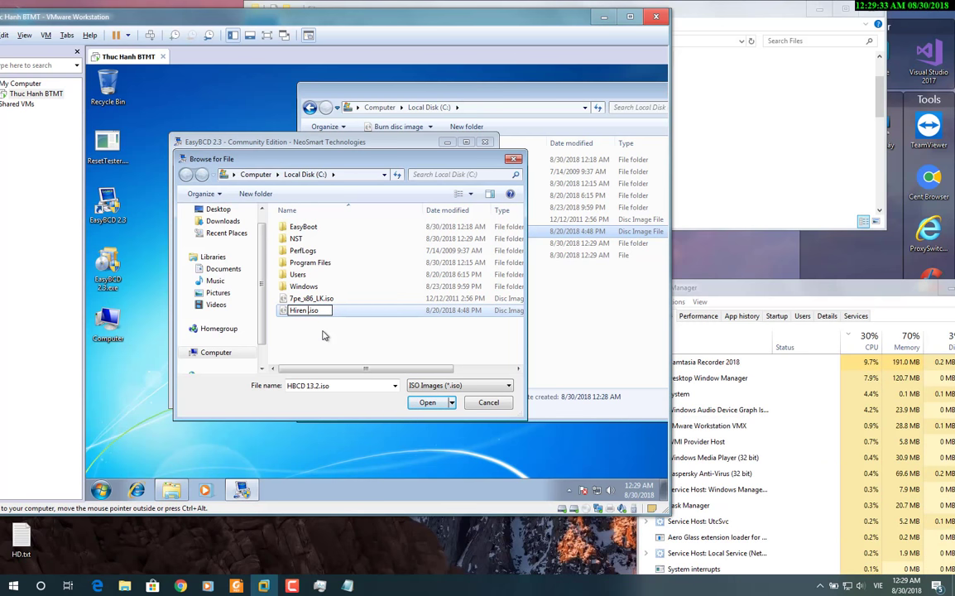
{"action": "type", "text": "Boot"}
{"action": "key", "text": "Return"}
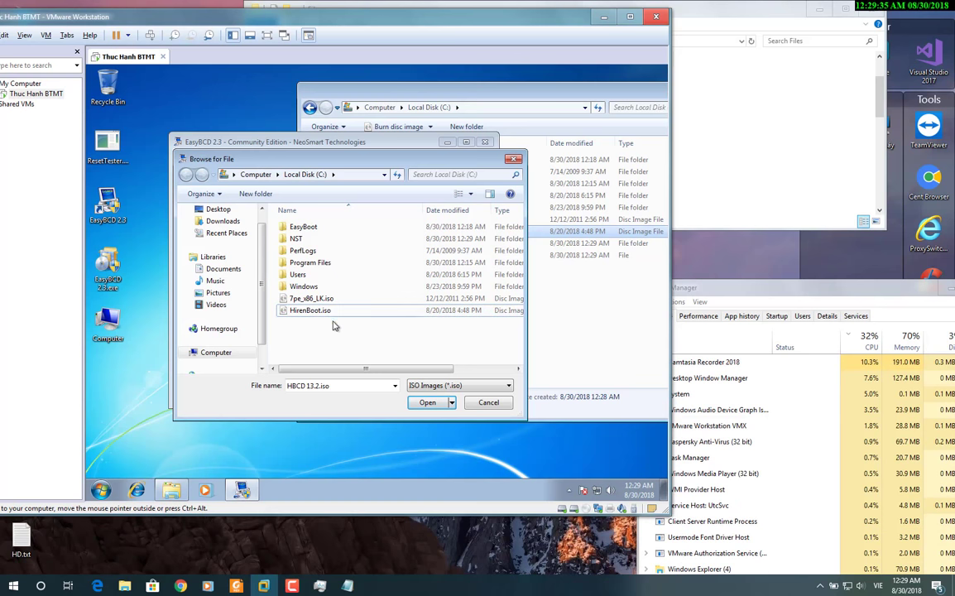
Add the Hirent Boot CD entry using C:\HirenBoot.iso in Run from Disk mode, and save the boot menu settings.
{"action": "double_click", "coordinate": [348, 310]}
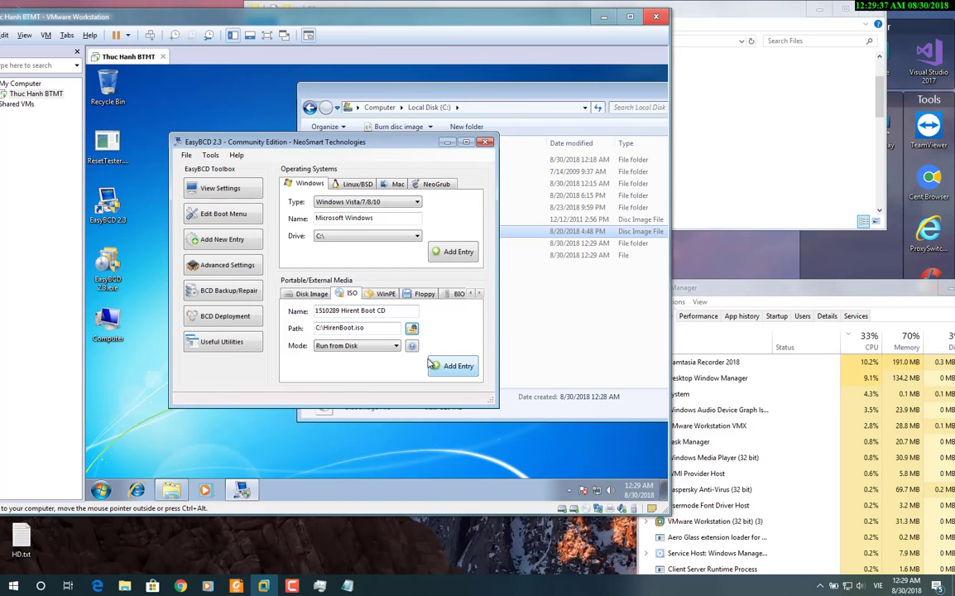
{"action": "left_click", "coordinate": [431, 365]}
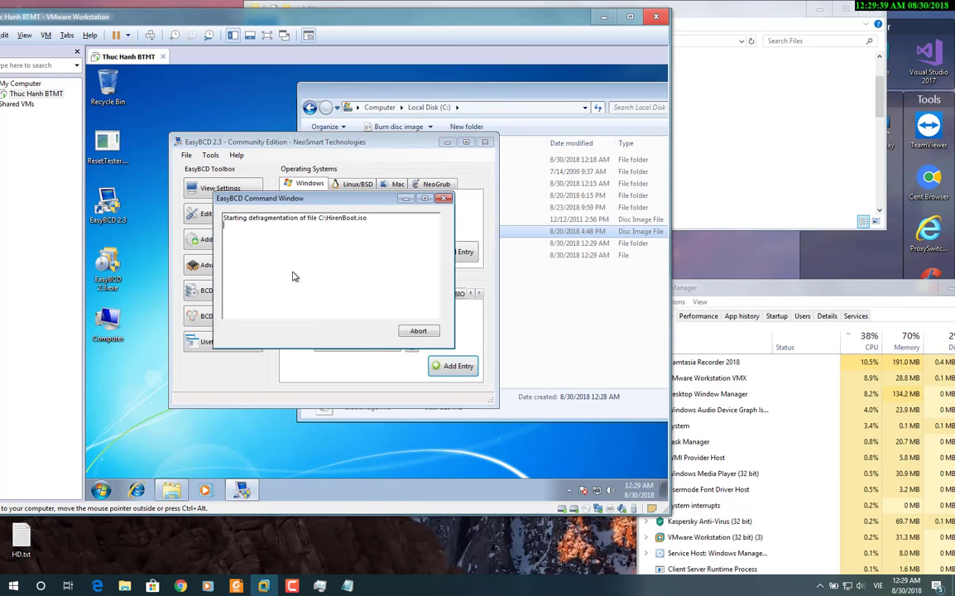
{"action": "left_click", "coordinate": [226, 220]}
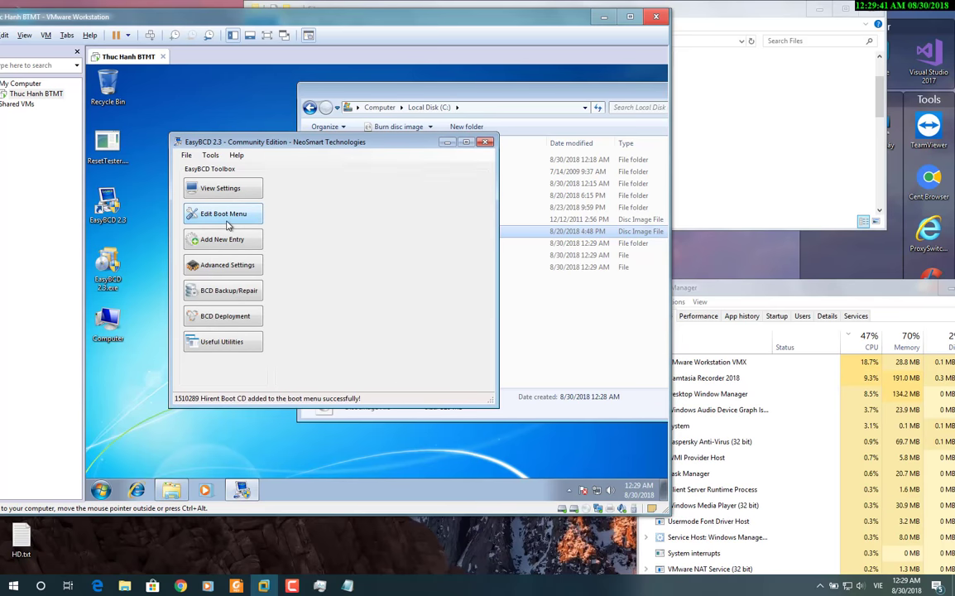
{"action": "left_click", "coordinate": [333, 242]}
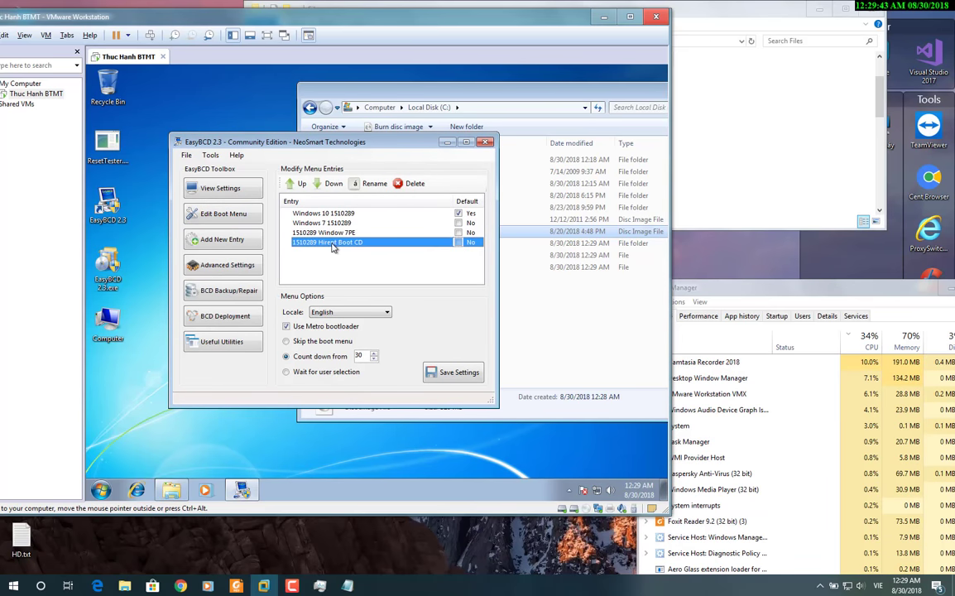
{"action": "left_click", "coordinate": [463, 377]}
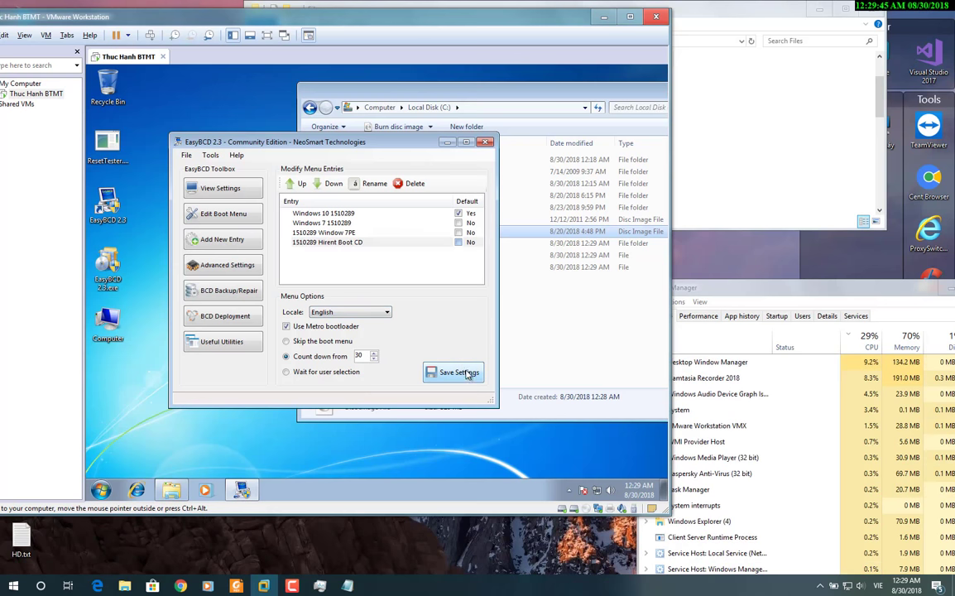
Close EasyBCD and restart Windows 7 in the virtual machine.
{"action": "left_click", "coordinate": [485, 143]}
{"action": "left_click", "coordinate": [102, 489]}
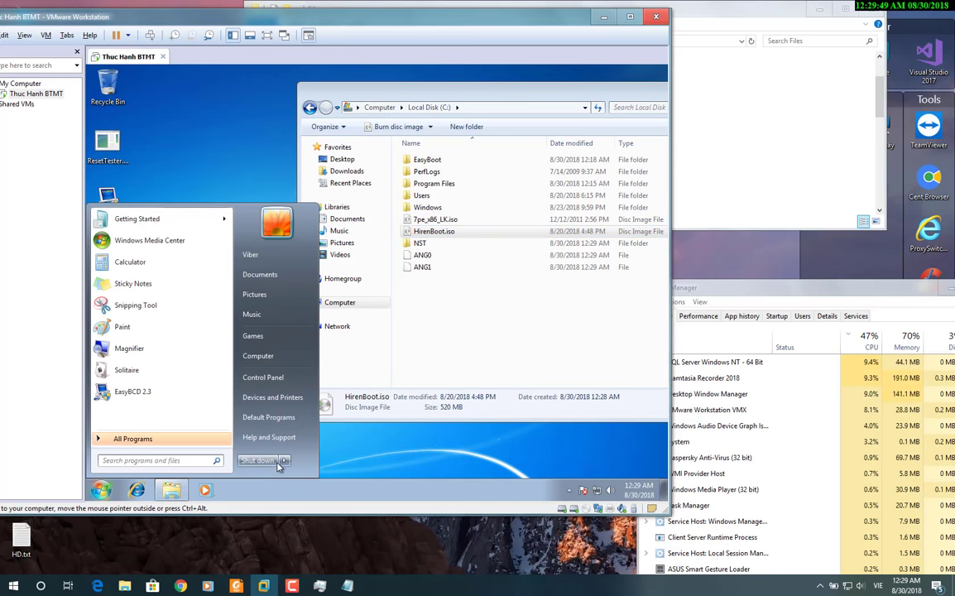
{"action": "left_click", "coordinate": [284, 460]}
{"action": "left_click", "coordinate": [332, 447]}
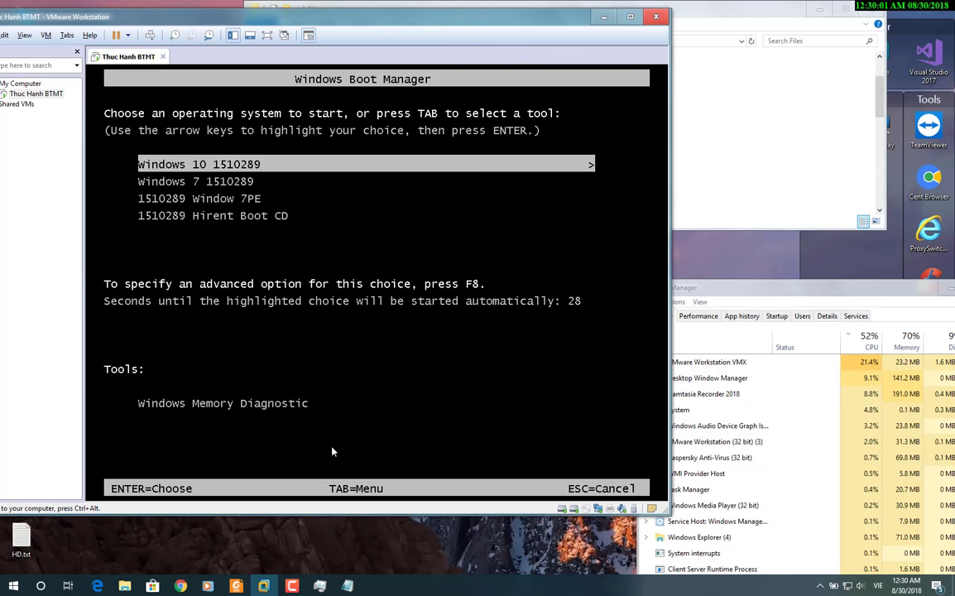
Boot the virtual machine from the Window 7PE entry in Windows Boot Manager.
{"action": "key", "text": "Down"}
{"action": "key", "text": "Down"}
{"action": "key", "text": "Return"}
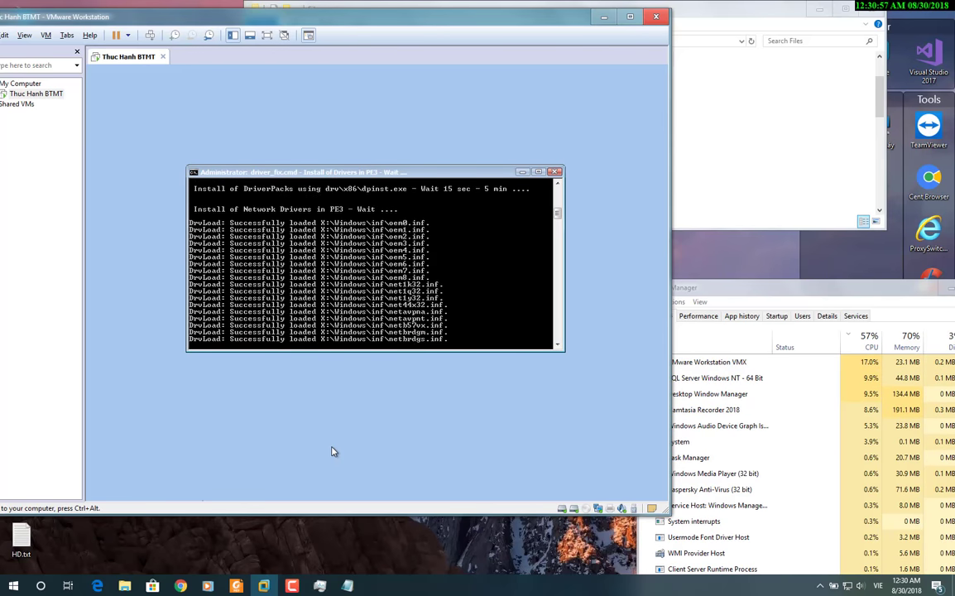
Switch to Foxit Reader and mark the words "mini Windows Xp" in the EasyBCD instruction of Lab 04.pdf.
{"action": "left_click", "coordinate": [235, 585]}
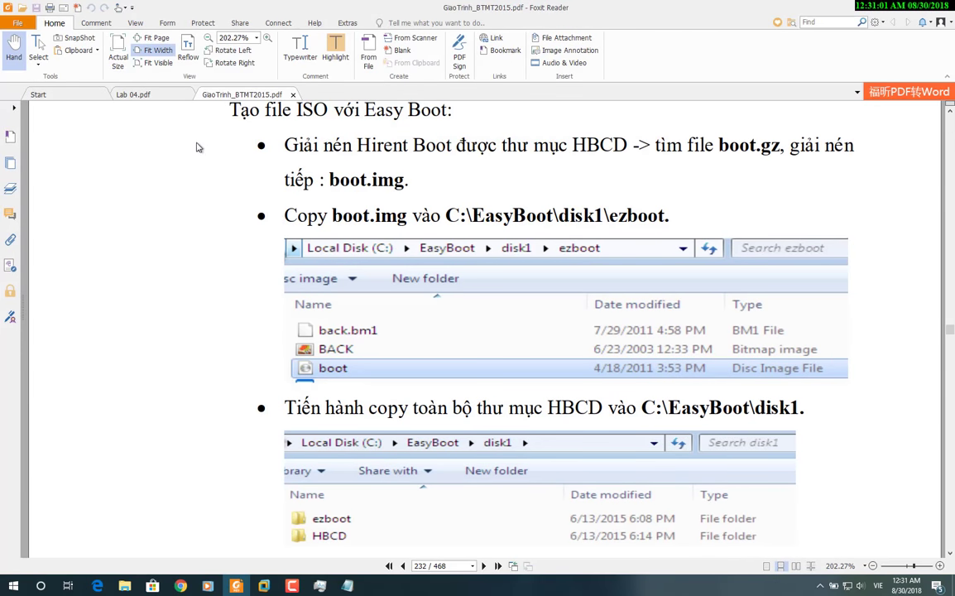
{"action": "left_click", "coordinate": [157, 96]}
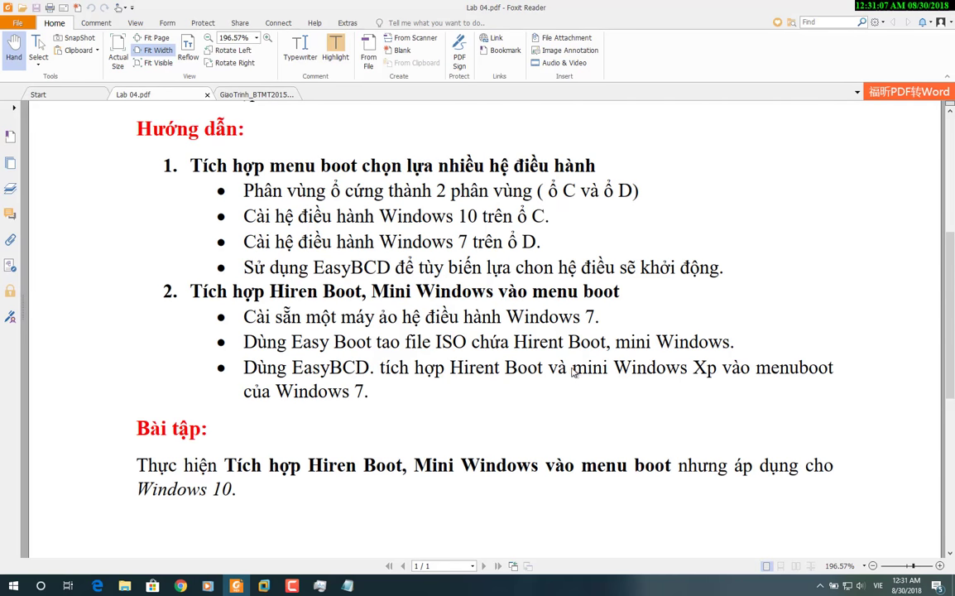
{"action": "left_click_drag", "start_coordinate": [572, 368], "coordinate": [717, 369]}
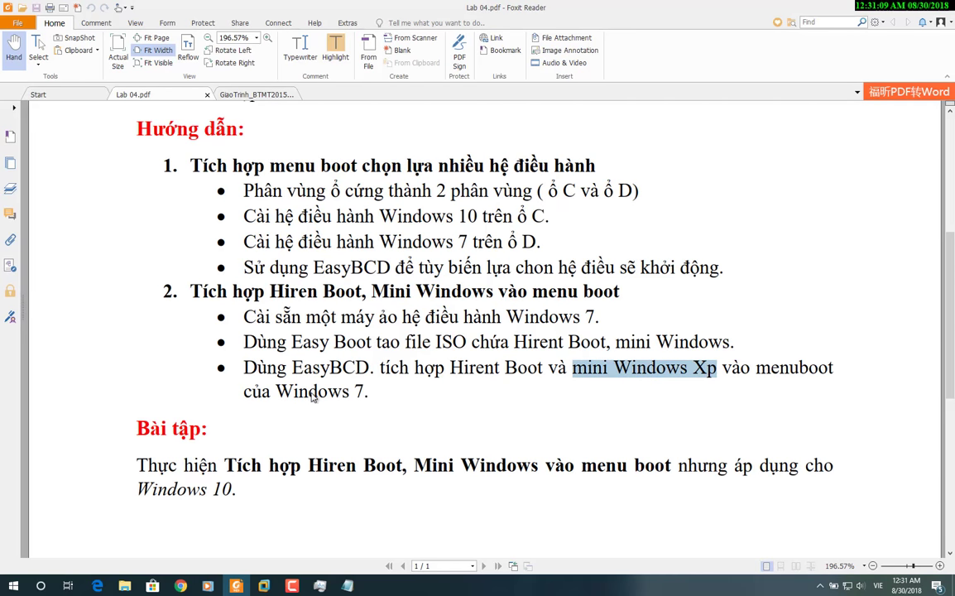
Write in Notepad's HD.txt: "ở đây mình không có file window xp mini nên mình thay bằng windows 7 pe ( cách làm tương tự".
{"action": "left_click", "coordinate": [346, 585]}
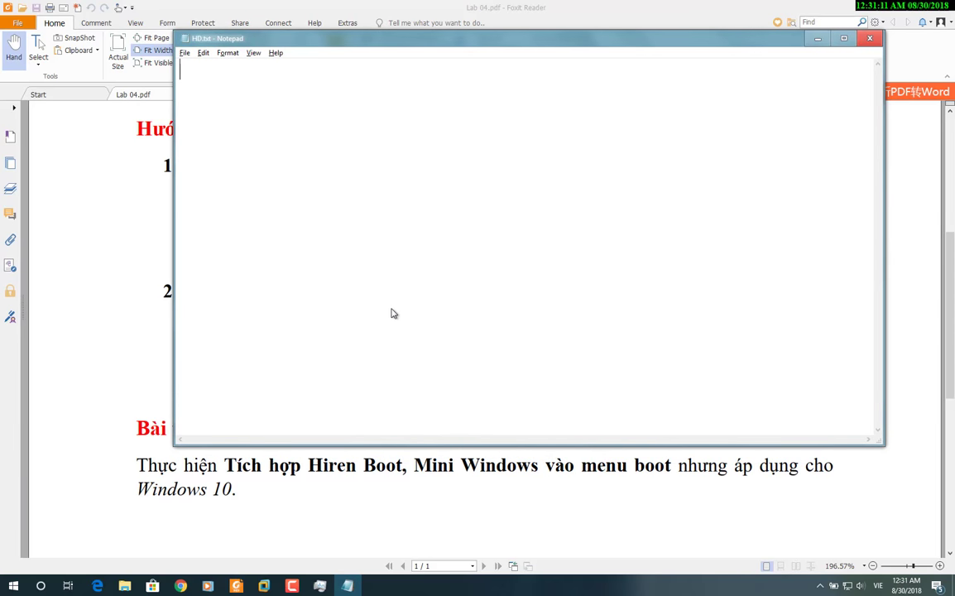
{"action": "type", "text": "ở đây mìn"}
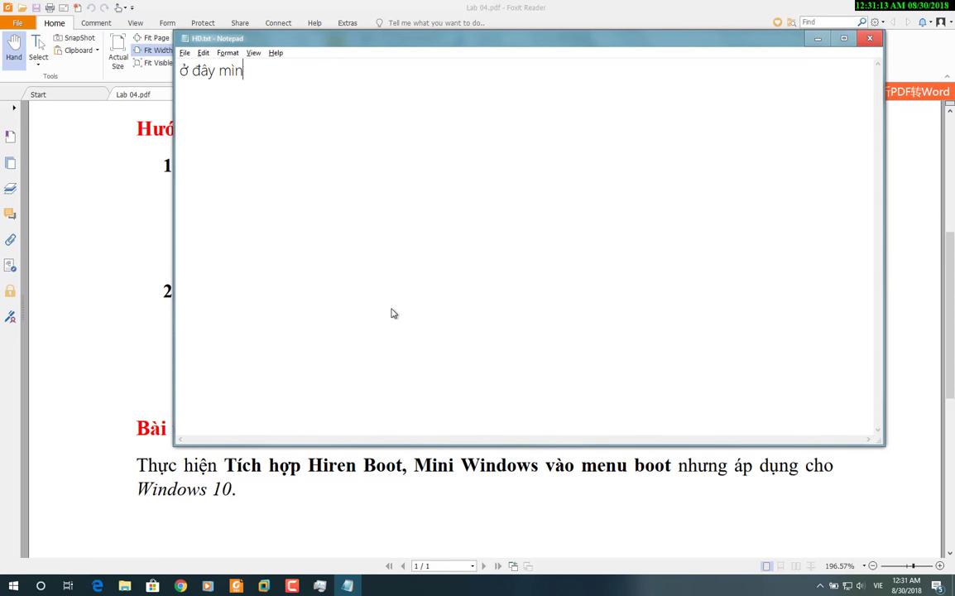
{"action": "type", "text": "h khong có file "}
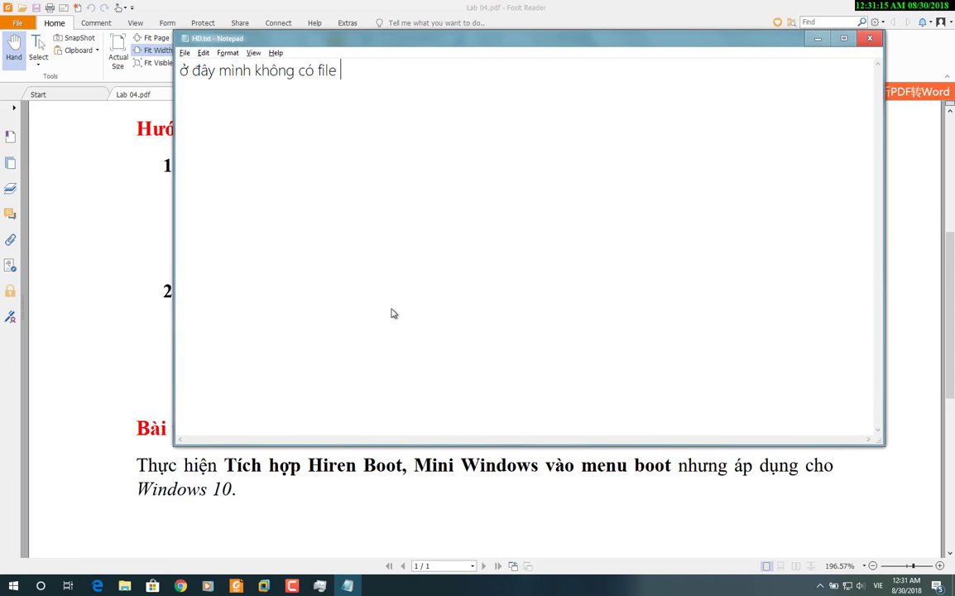
{"action": "type", "text": "uiwnd"}
{"action": "key", "text": "BackSpace"}
{"action": "key", "text": "BackSpace"}
{"action": "key", "text": "BackSpace"}
{"action": "key", "text": "BackSpace"}
{"action": "key", "text": "BackSpace"}
{"action": "type", "text": "wind"}
{"action": "type", "text": "ow xp "}
{"action": "type", "text": "mini nên mình t"}
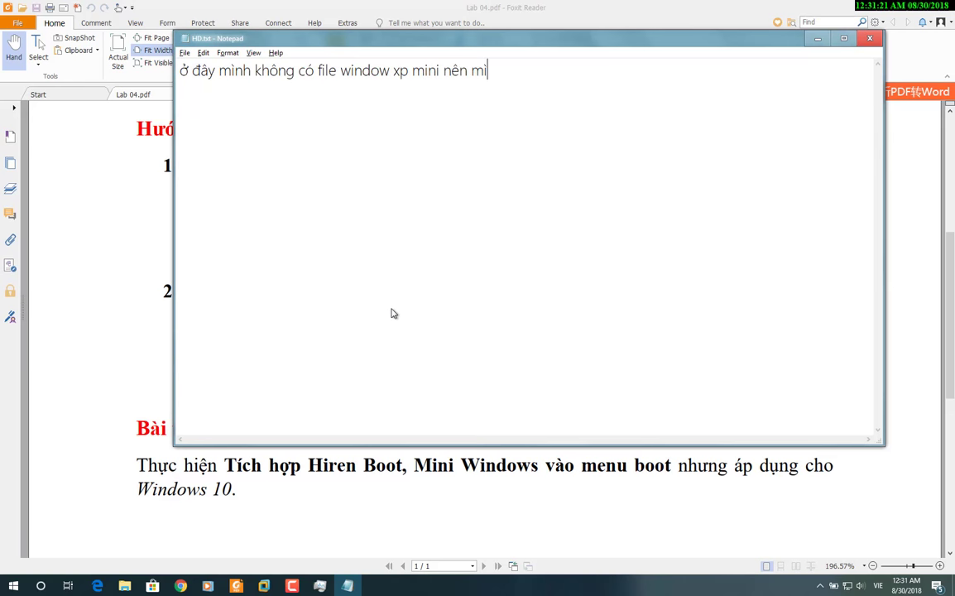
{"action": "type", "text": "hay bằng wind"}
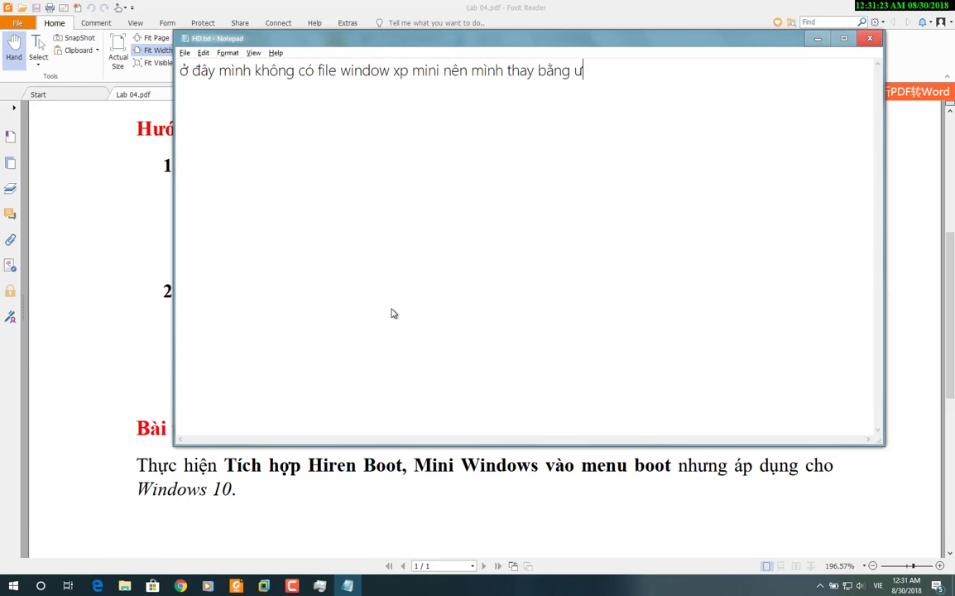
{"action": "type", "text": "ow "}
{"action": "type", "text": " 7 "}
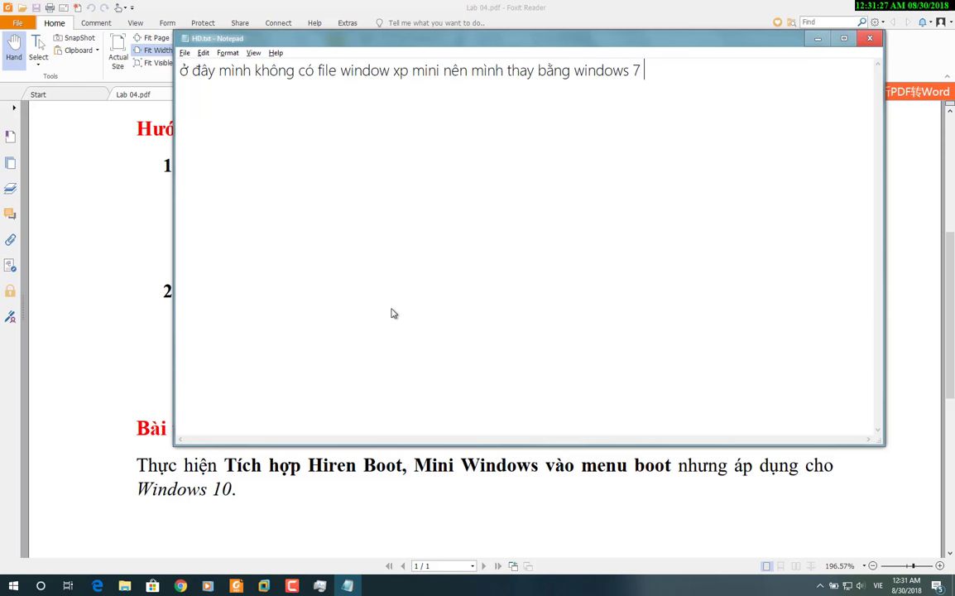
{"action": "type", "text": "pe  ( cách làm tuo"}
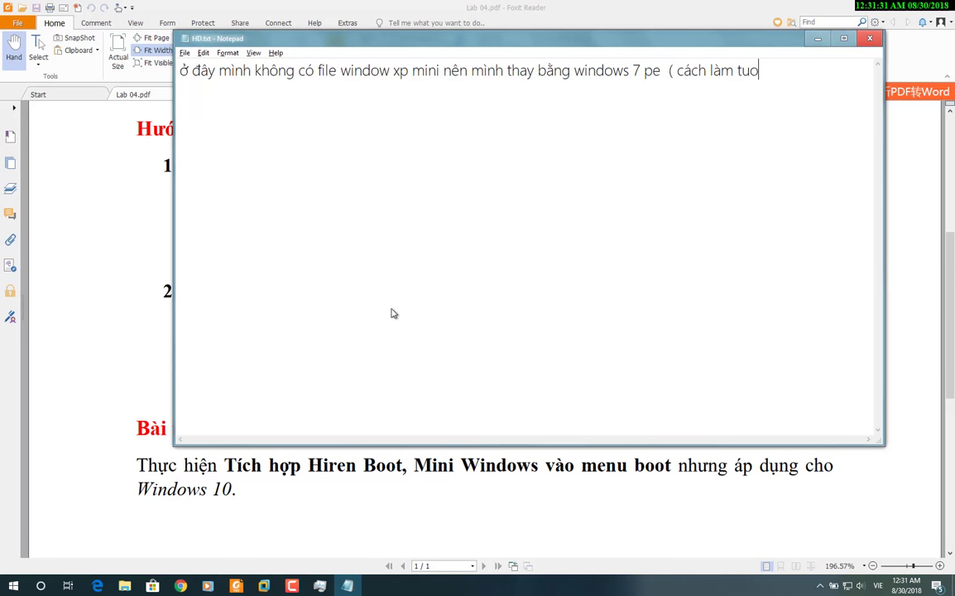
{"action": "type", "text": "wng tự"}
{"action": "left_click", "coordinate": [818, 38]}
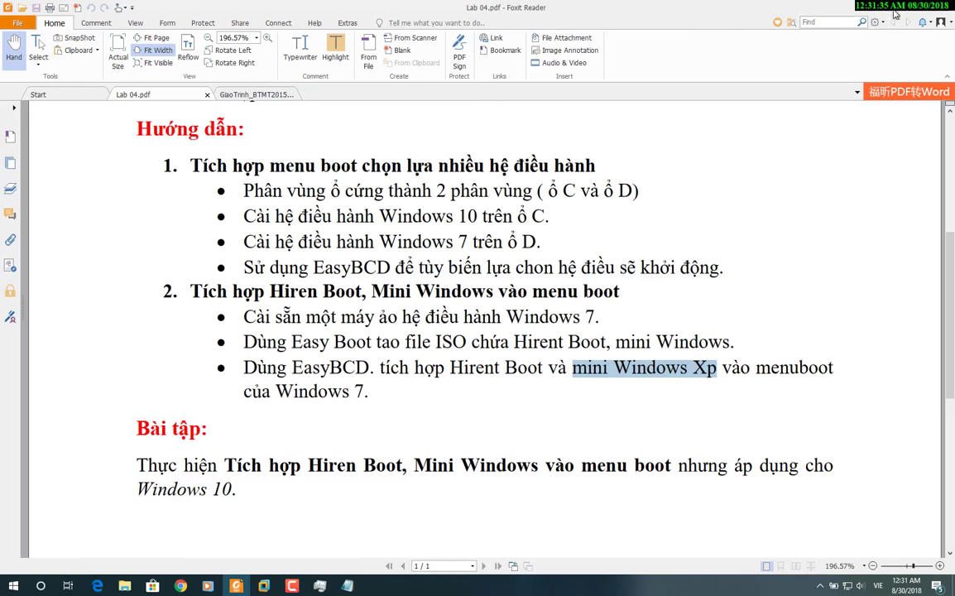
Return to VMware Workstation, refresh the booted Windows 7PE desktop and look over its programs.
{"action": "left_click", "coordinate": [893, 6]}
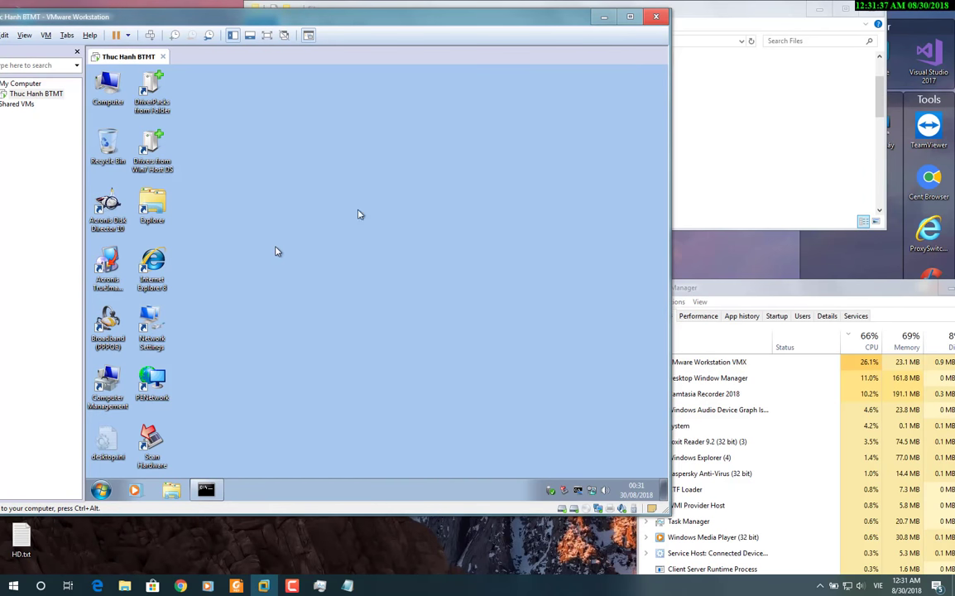
{"action": "right_click", "coordinate": [239, 164]}
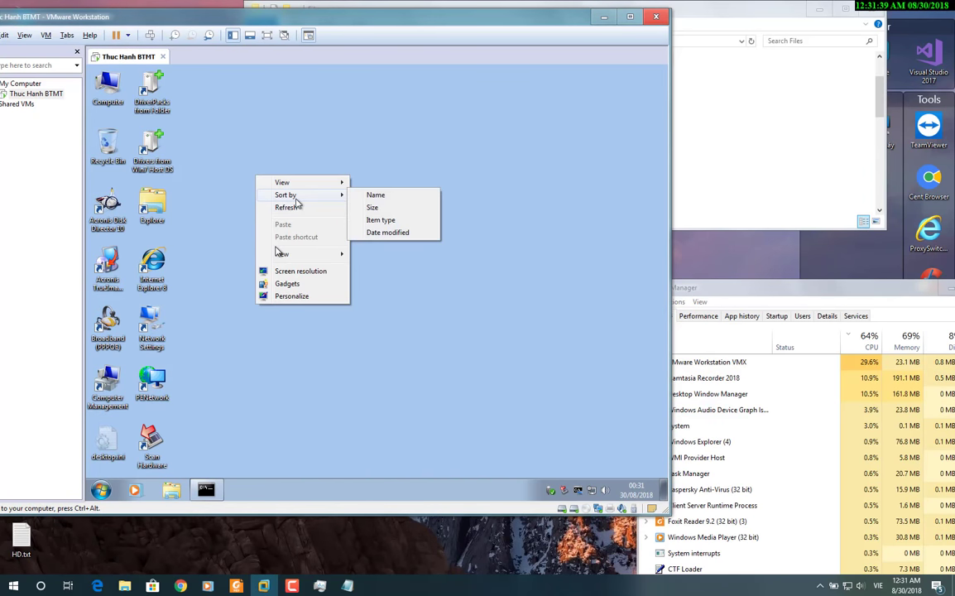
{"action": "left_click", "coordinate": [288, 208]}
{"action": "key", "text": "super"}
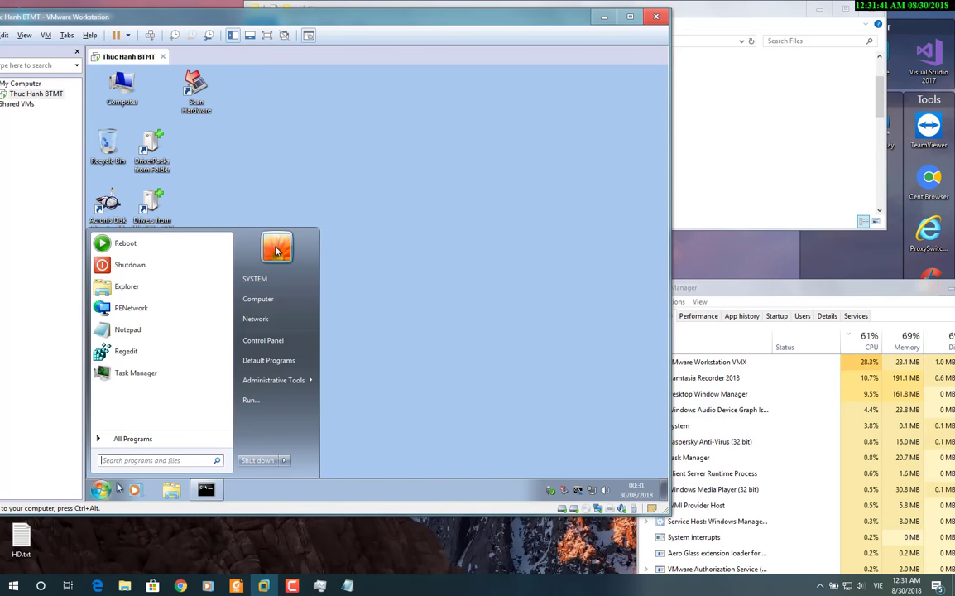
{"action": "key", "text": "Escape"}
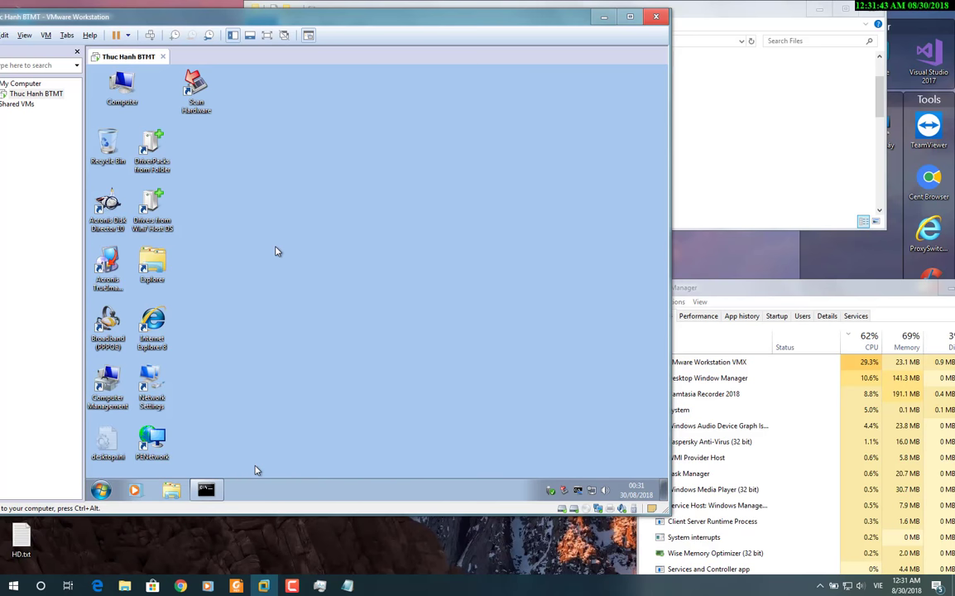
Switch to Notepad and add a new line to HD.txt: "-Mini 7 PE boot OK , giờ test hiren boot cd".
{"action": "key", "text": "ctrl+alt"}
{"action": "key", "text": "alt+Tab"}
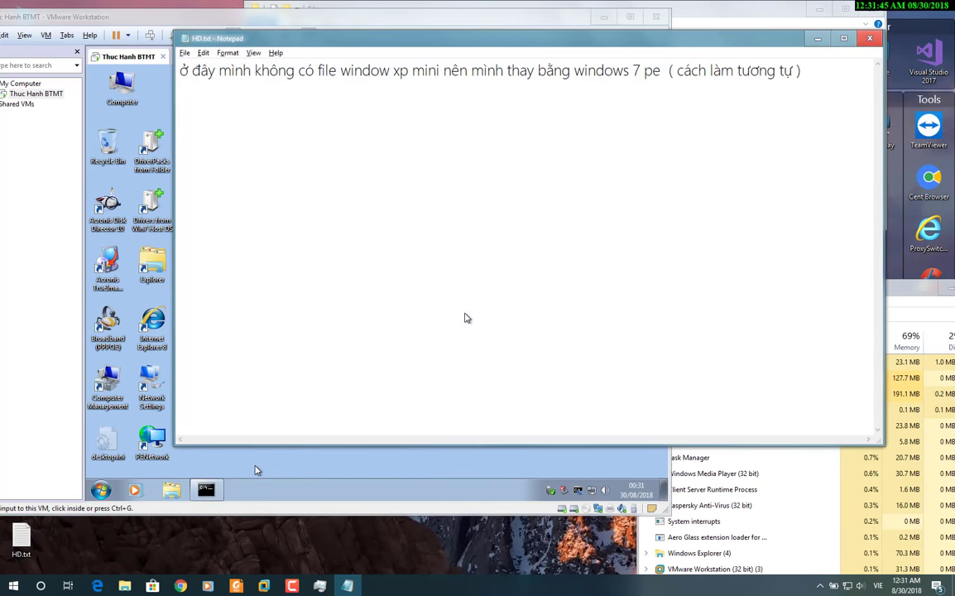
{"action": "type", "text": "-"}
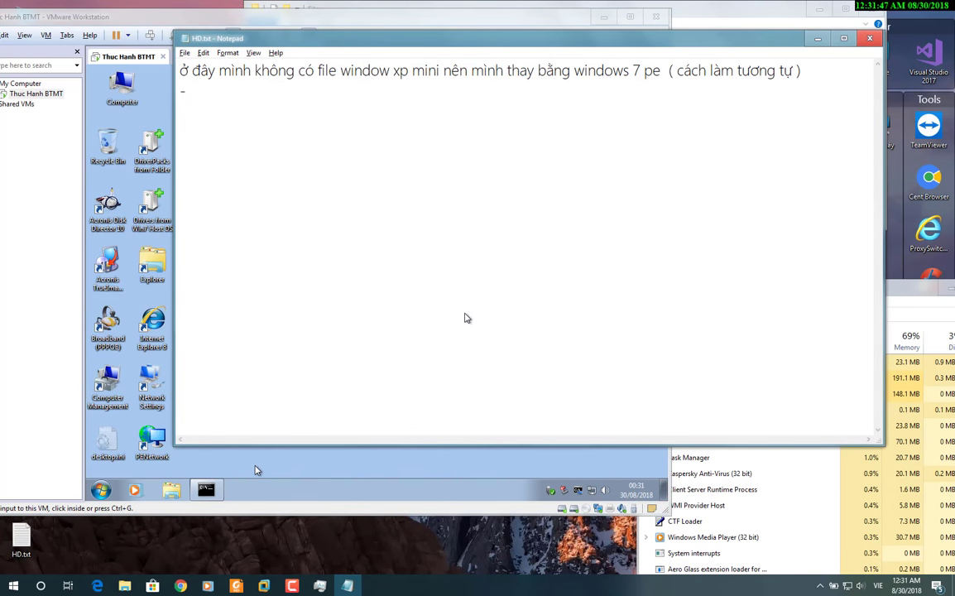
{"action": "type", "text": "M"}
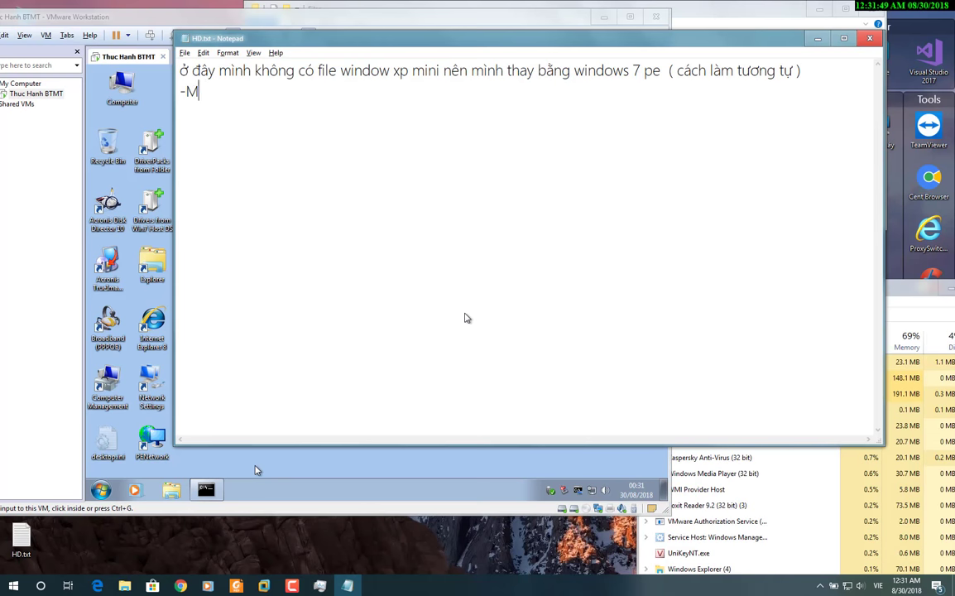
{"action": "type", "text": "ini PRE"}
{"action": "key", "text": "BackSpace"}
{"action": "key", "text": "BackSpace"}
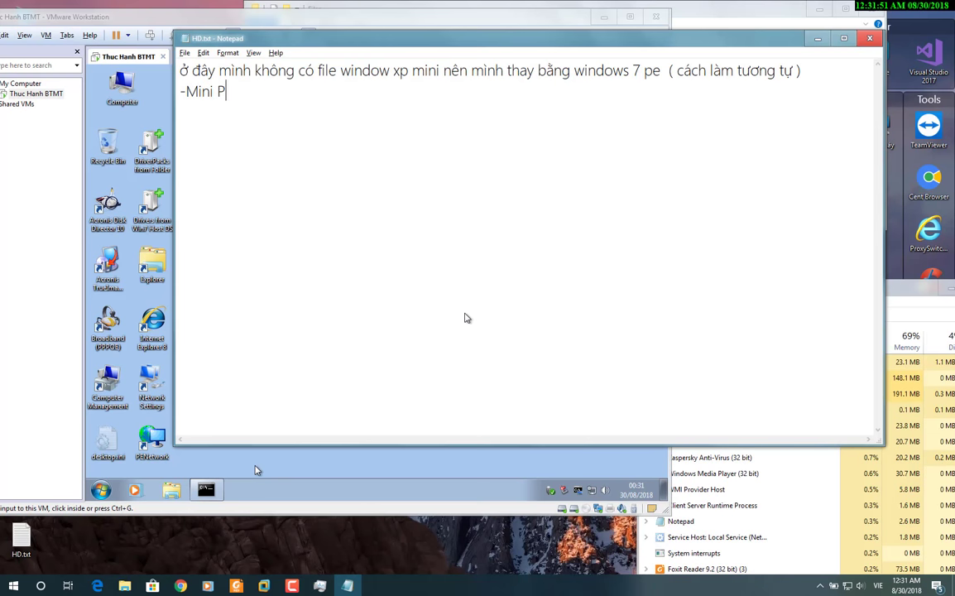
{"action": "type", "text": "e"}
{"action": "key", "text": "BackSpace"}
{"action": "key", "text": "BackSpace"}
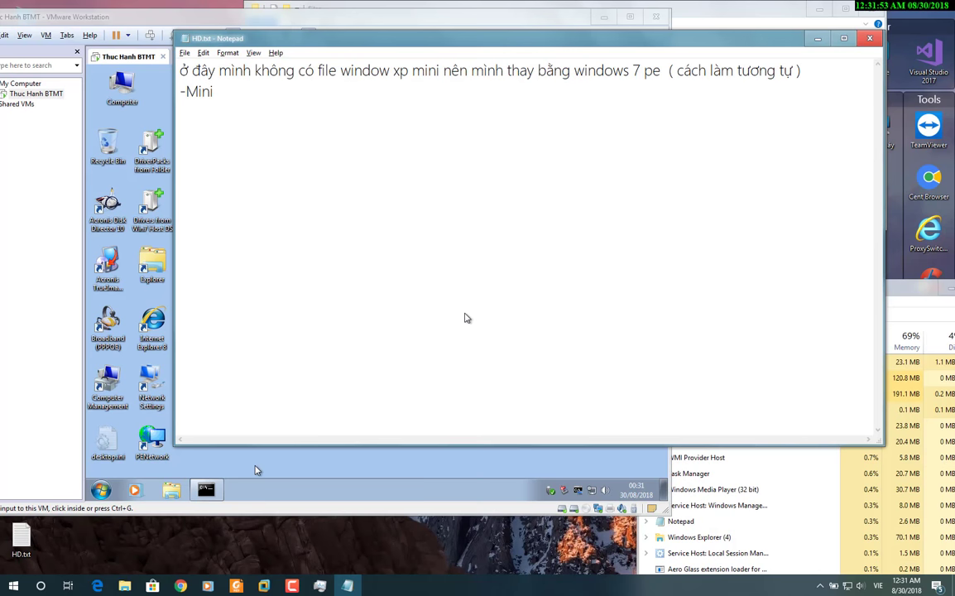
{"action": "type", "text": "7 PE b"}
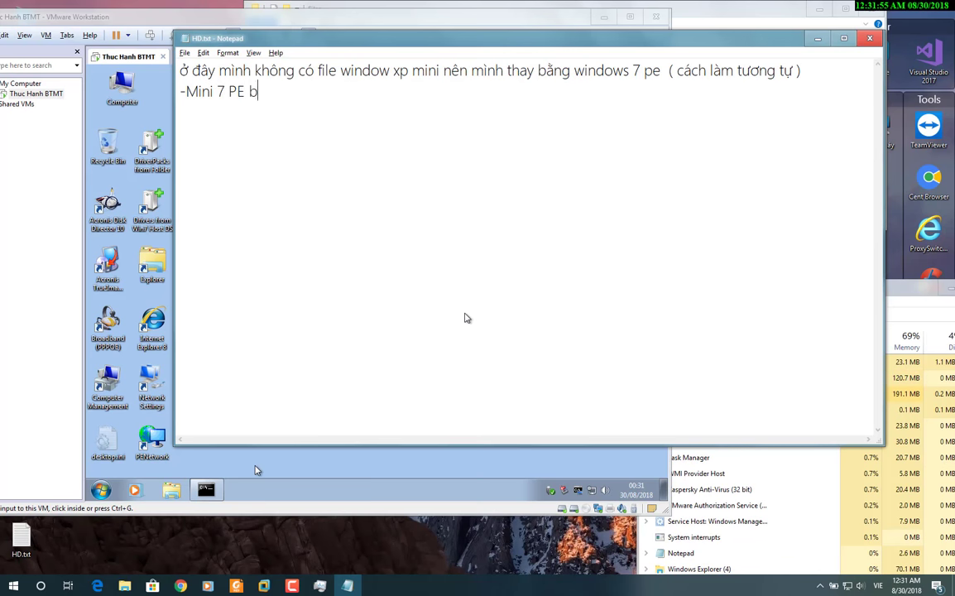
{"action": "type", "text": "oot OK"}
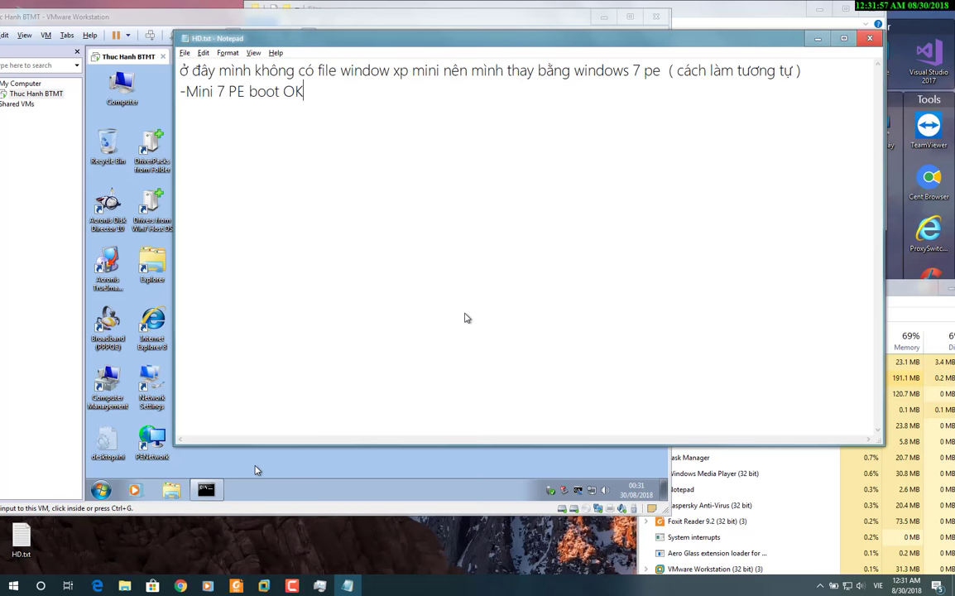
{"action": "type", "text": " , giờ tes"}
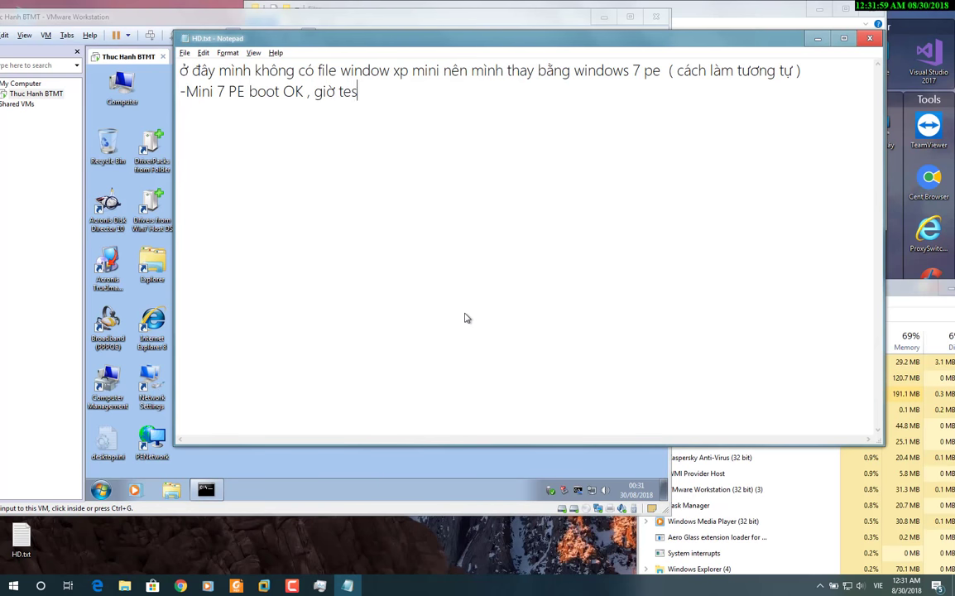
{"action": "type", "text": "t hi"}
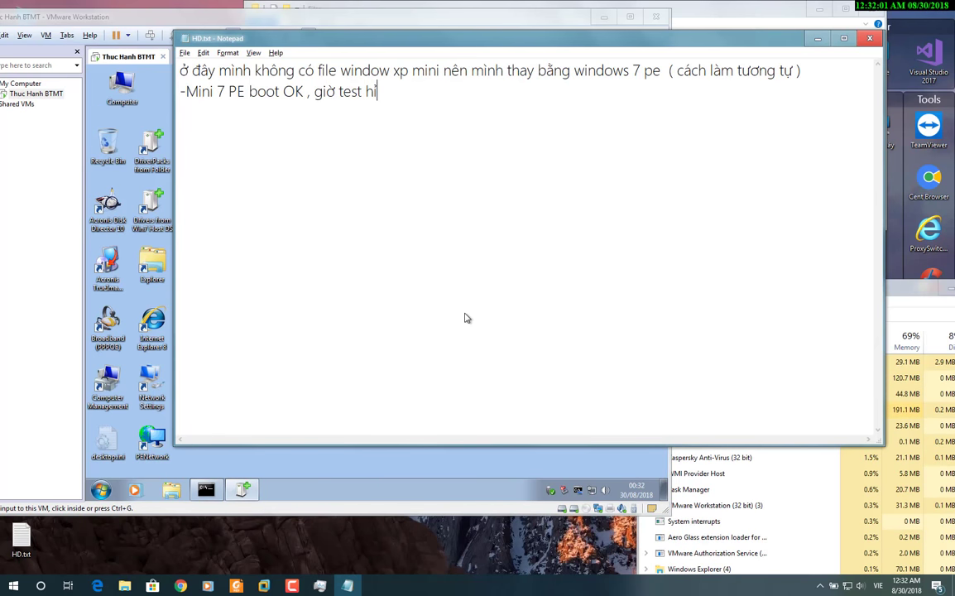
{"action": "type", "text": "ren "}
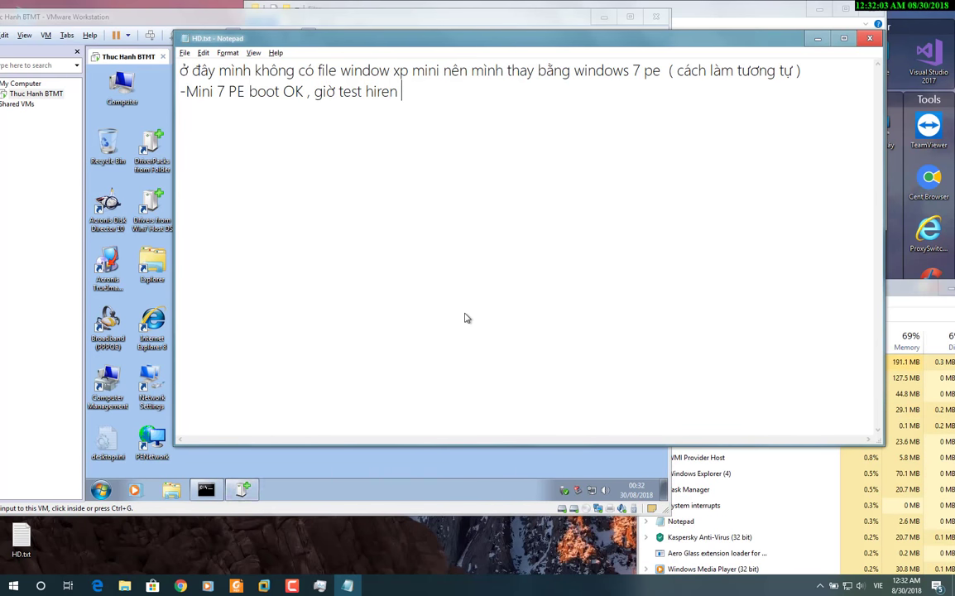
{"action": "type", "text": "boot cd"}
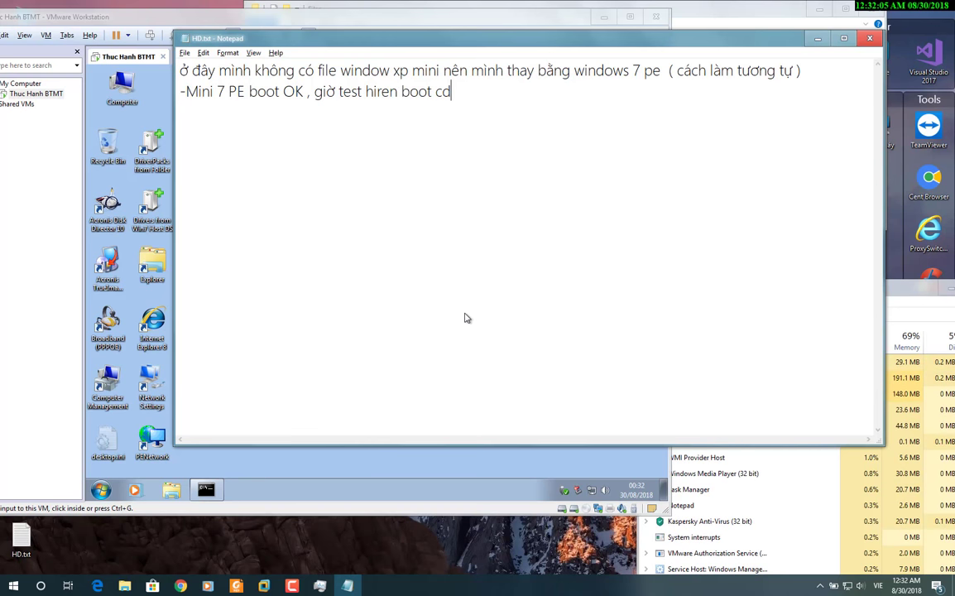
Return to VMware Workstation, refresh the Windows 7PE desktop and restart the virtual machine's guest operating system.
{"action": "key", "text": "alt+Tab"}
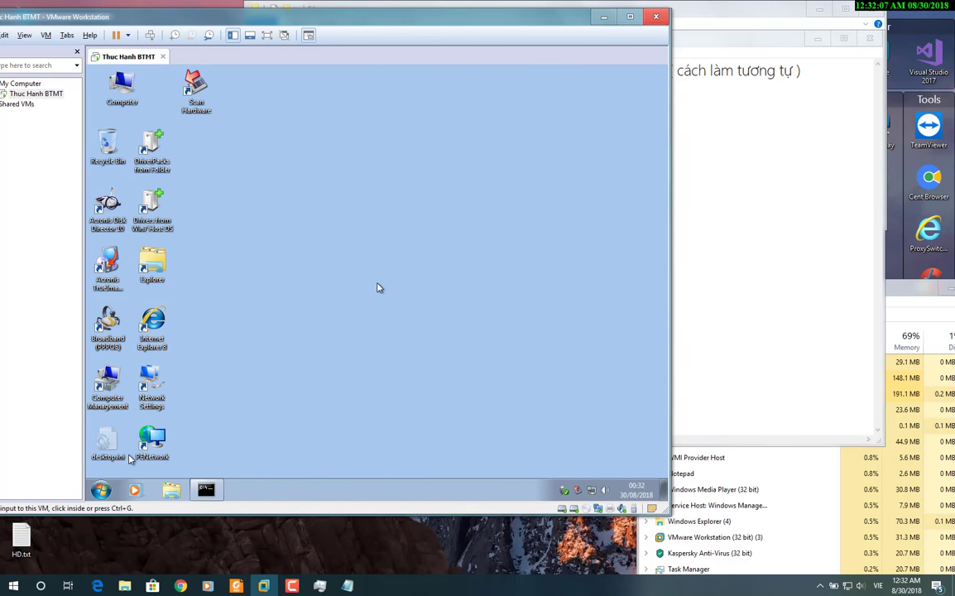
{"action": "left_click", "coordinate": [101, 490]}
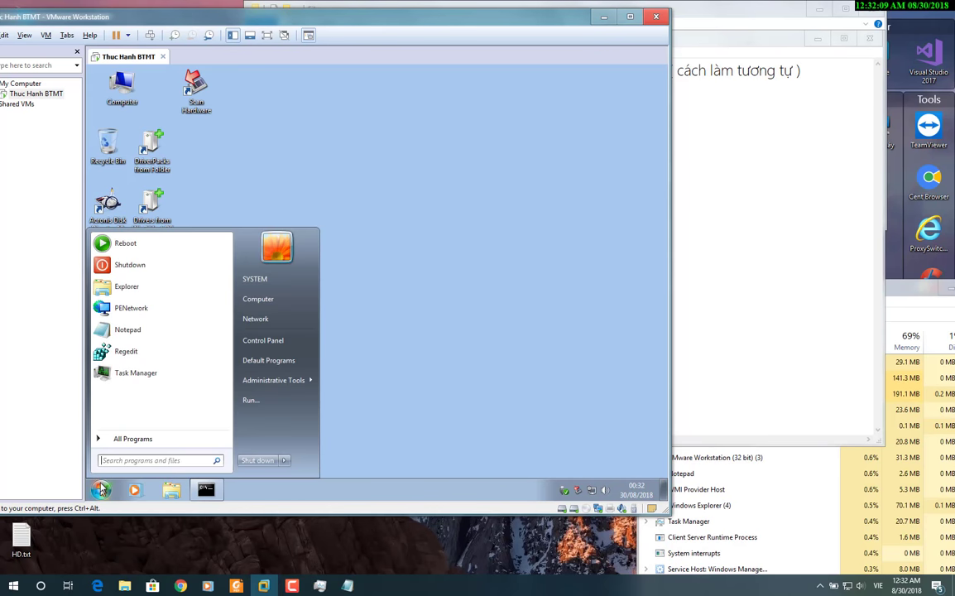
{"action": "left_click", "coordinate": [270, 463]}
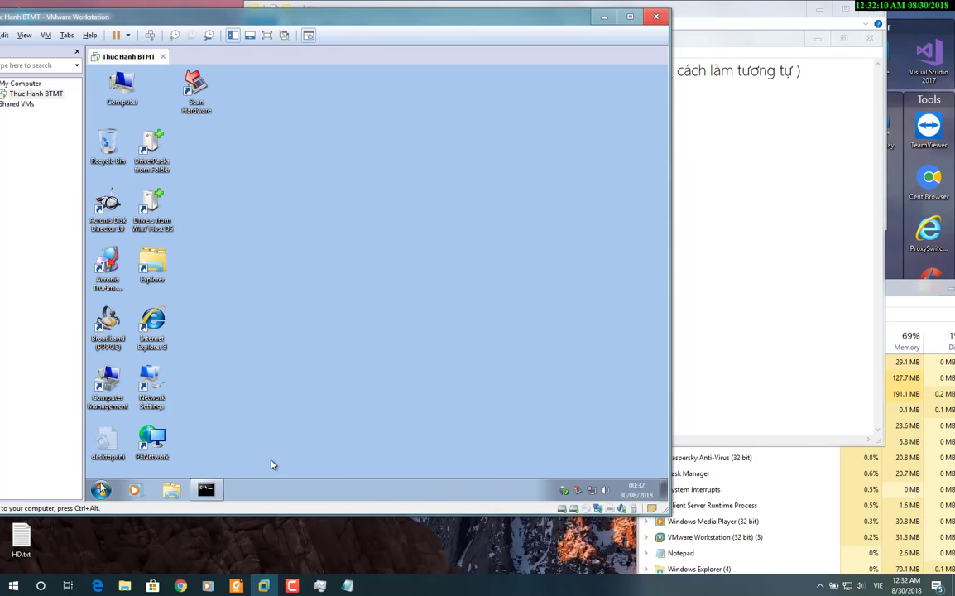
{"action": "right_click", "coordinate": [295, 120]}
{"action": "left_click", "coordinate": [300, 93]}
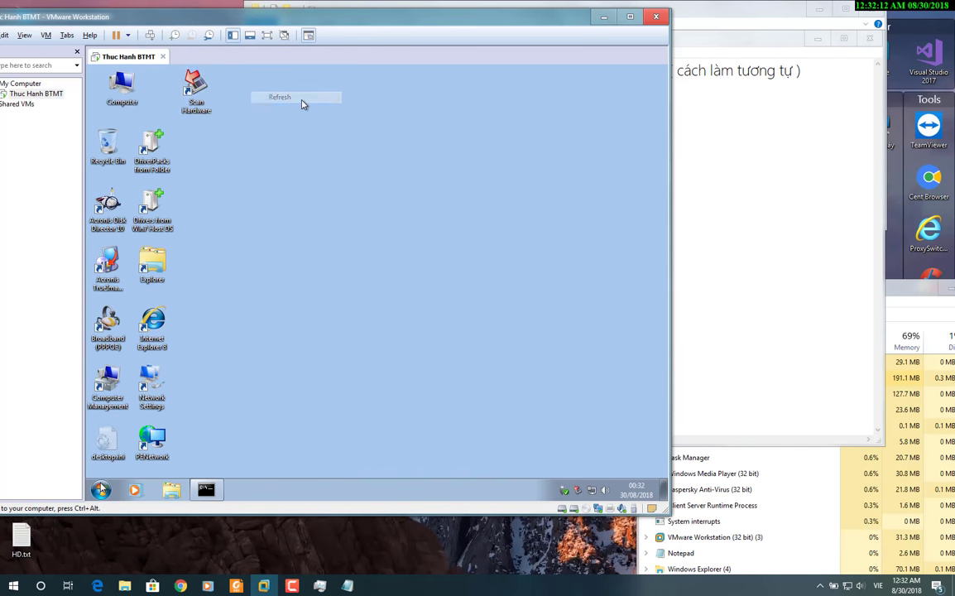
{"action": "left_click", "coordinate": [128, 35]}
{"action": "left_click", "coordinate": [142, 89]}
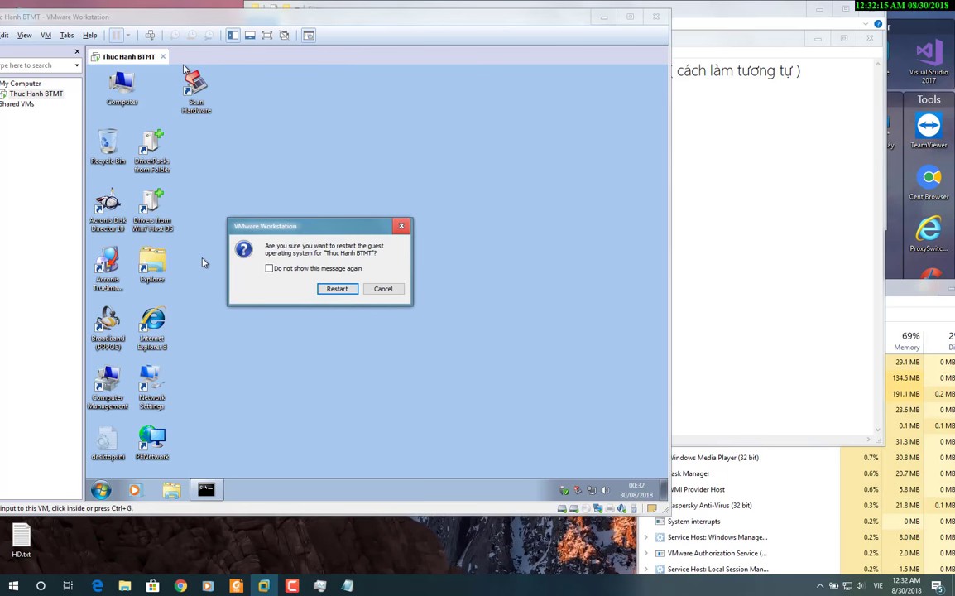
{"action": "left_click", "coordinate": [347, 289]}
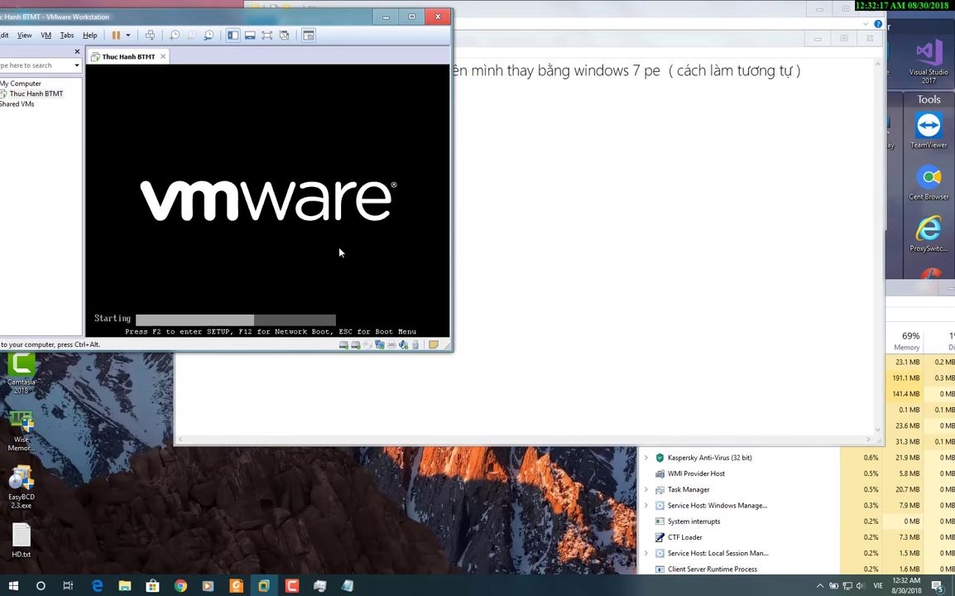
Boot the Hirent Boot CD entry from Windows Boot Manager and start Mini Windows 7 from the Hiren's BootCD menu.
{"action": "key", "text": "Down"}
{"action": "key", "text": "Down"}
{"action": "key", "text": "Down"}
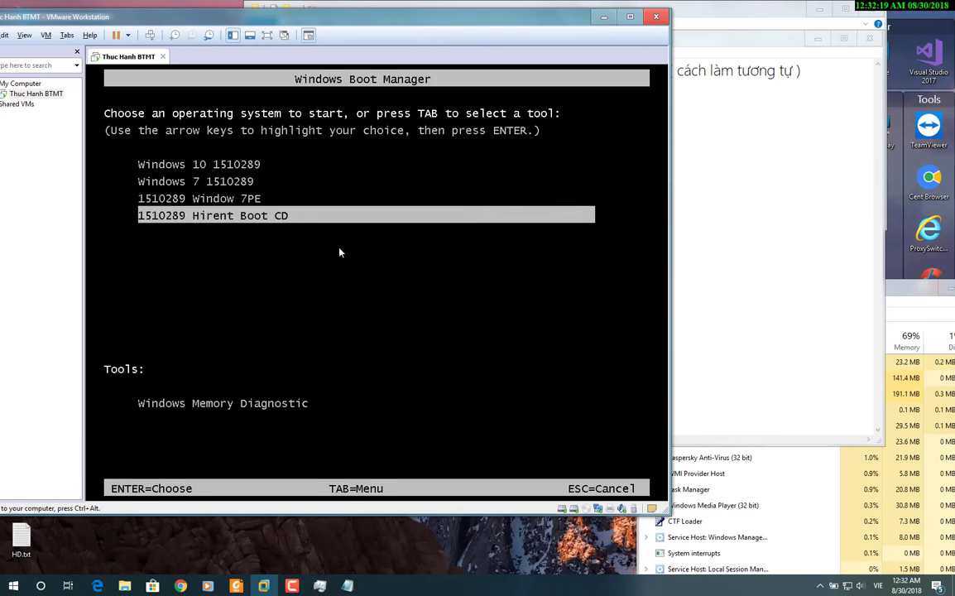
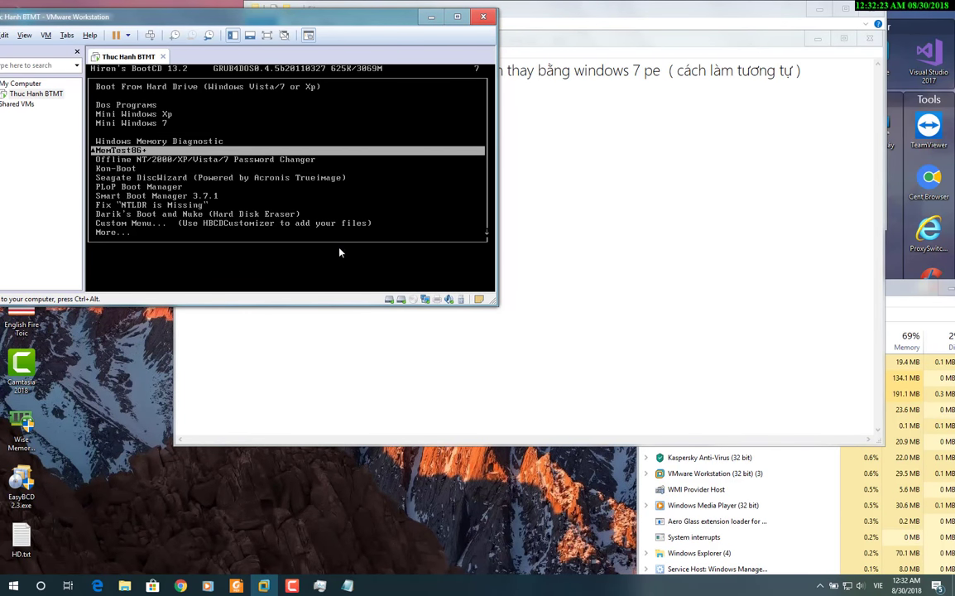
{"action": "key", "text": "Down"}
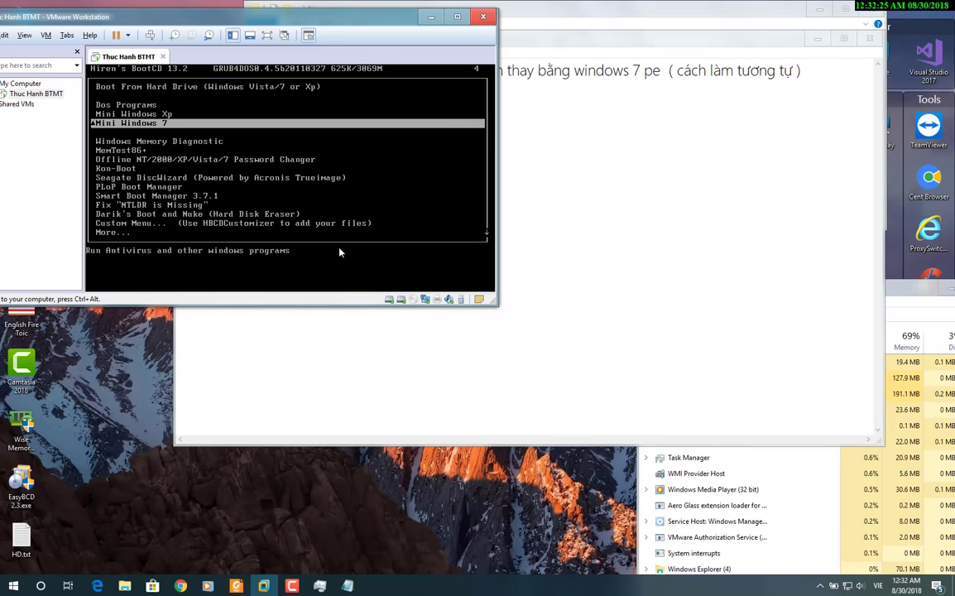
{"action": "key", "text": "Return"}
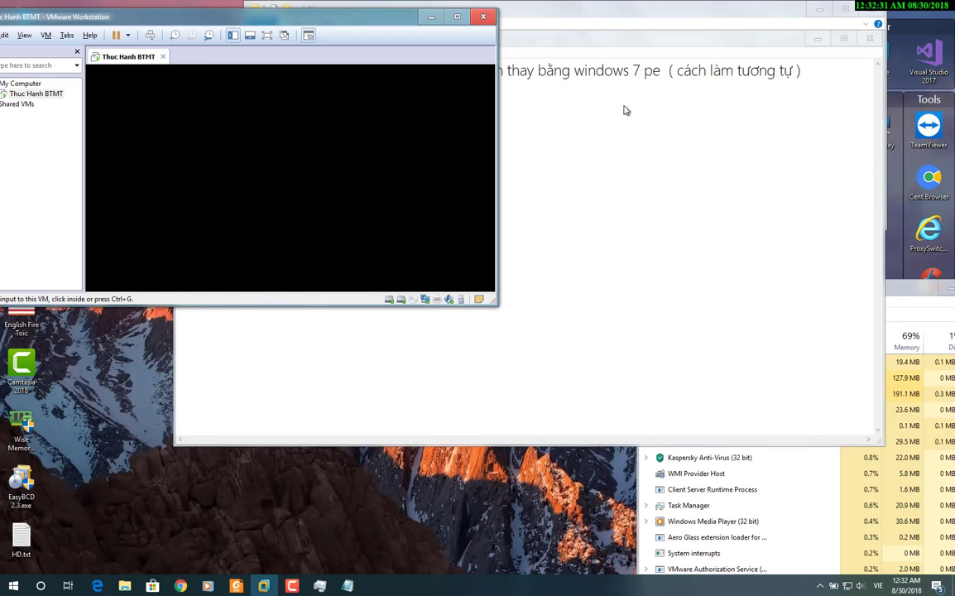
Switch to Notepad and add the line "-Hirent boot CD boot OK" to HD.txt.
{"action": "left_click", "coordinate": [626, 110]}
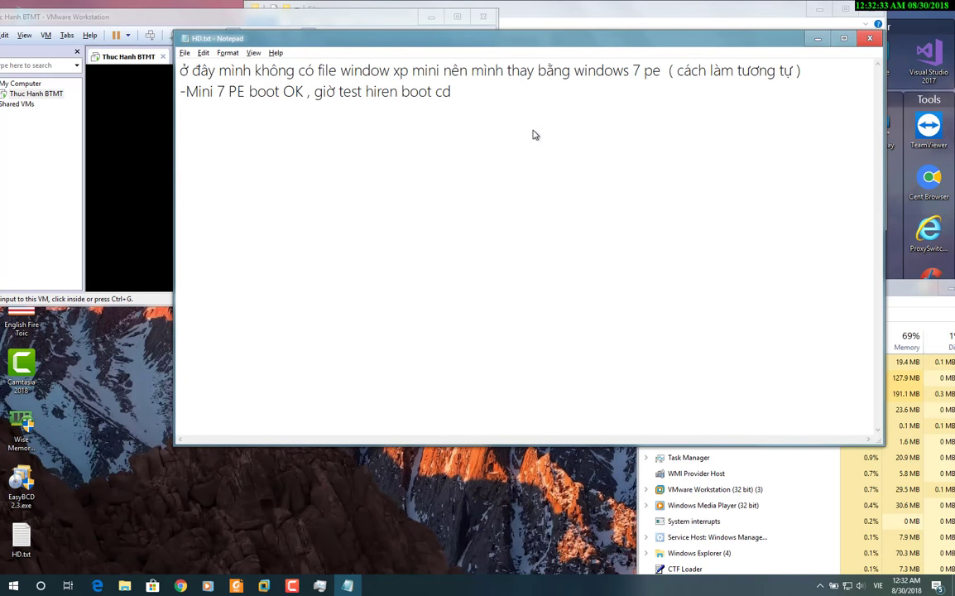
{"action": "key", "text": "Return"}
{"action": "type", "text": "-Hire"}
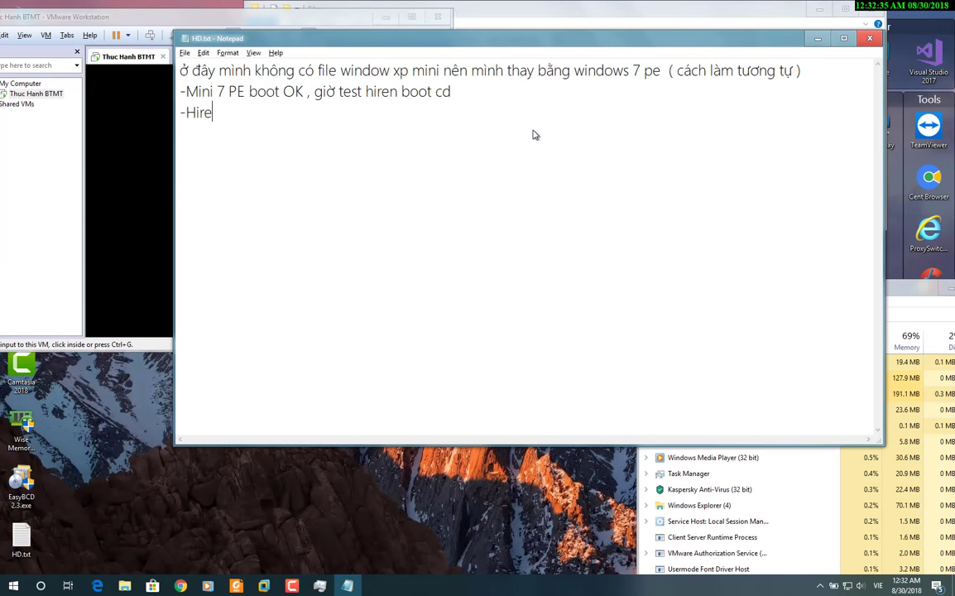
{"action": "type", "text": "nt boot CD"}
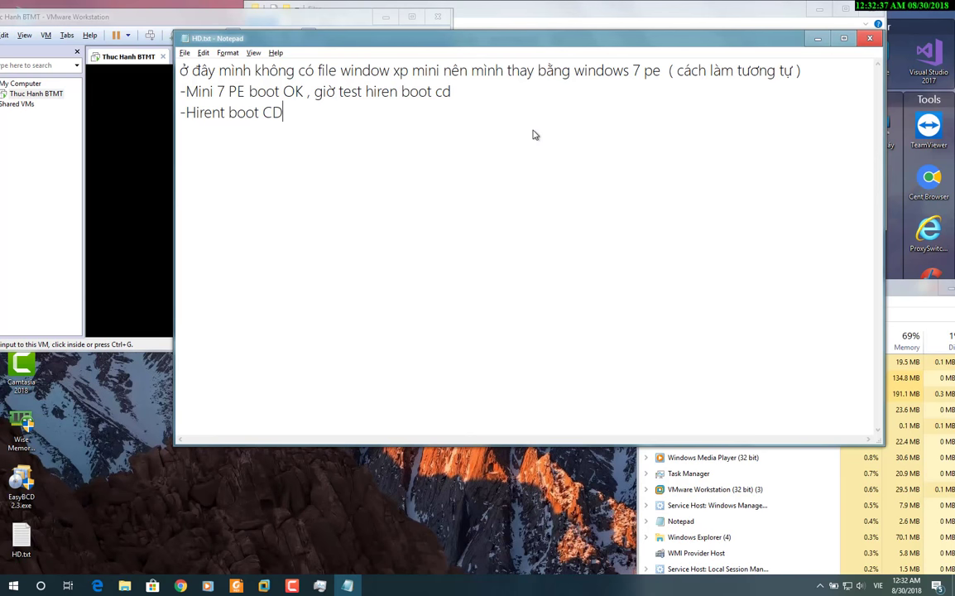
{"action": "type", "text": " boot "}
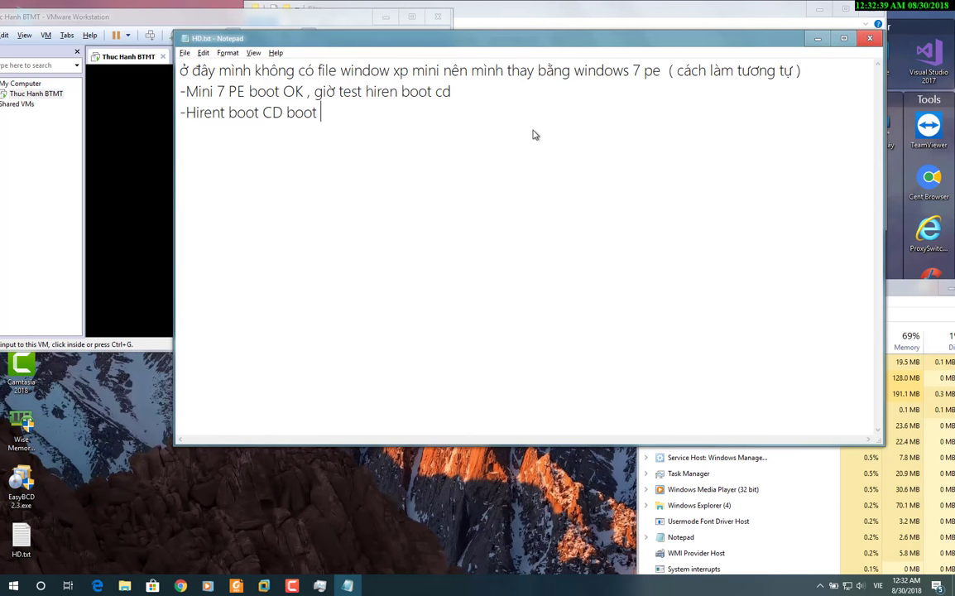
{"action": "type", "text": "ok"}
{"action": "key", "text": "BackSpace"}
{"action": "key", "text": "BackSpace"}
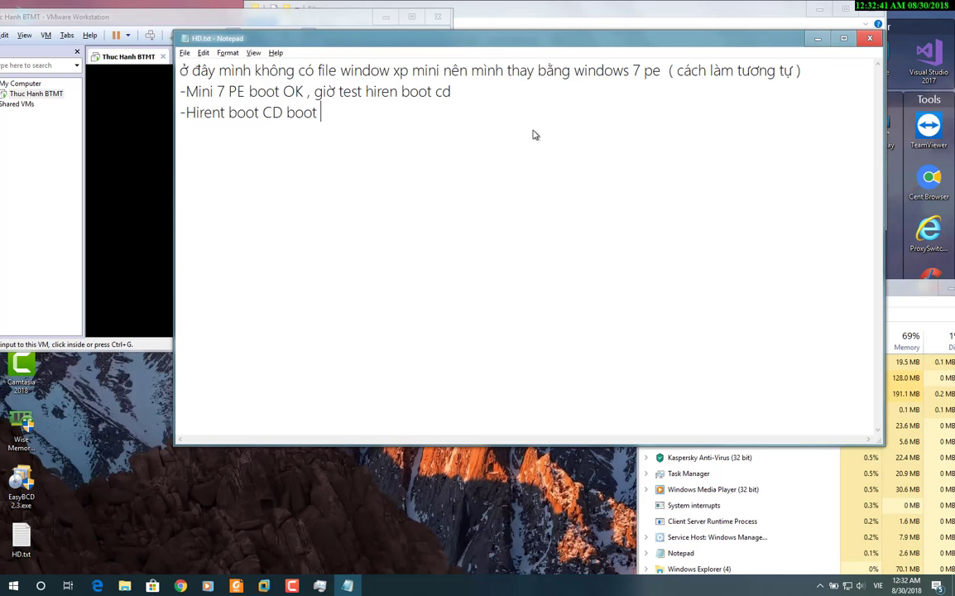
{"action": "type", "text": "OK"}
{"action": "key", "text": "Return"}
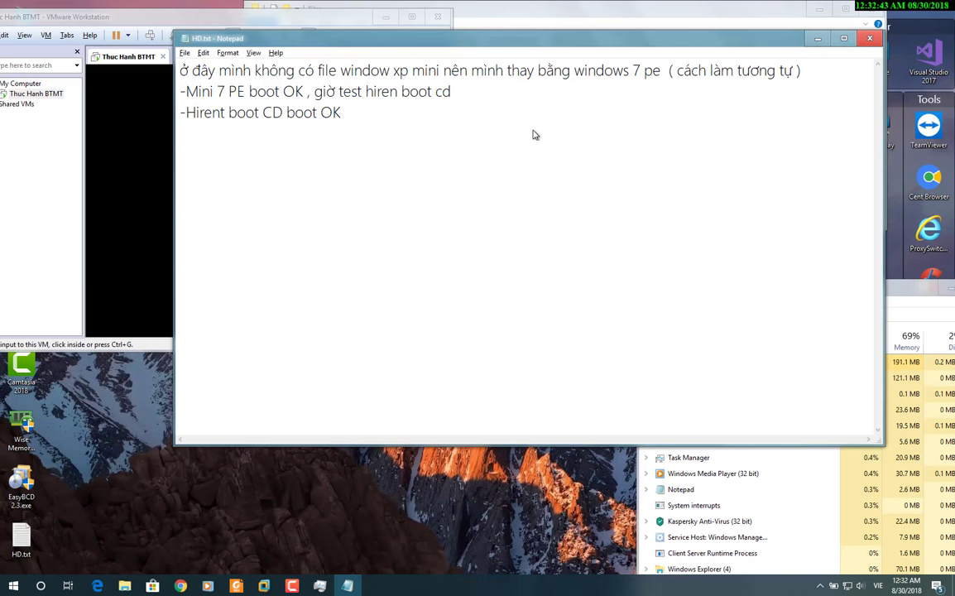
Write the closing line "Hết Lab 4" below a blank line in HD.txt and minimize Notepad.
{"action": "key", "text": "Return"}
{"action": "type", "text": "Heets L"}
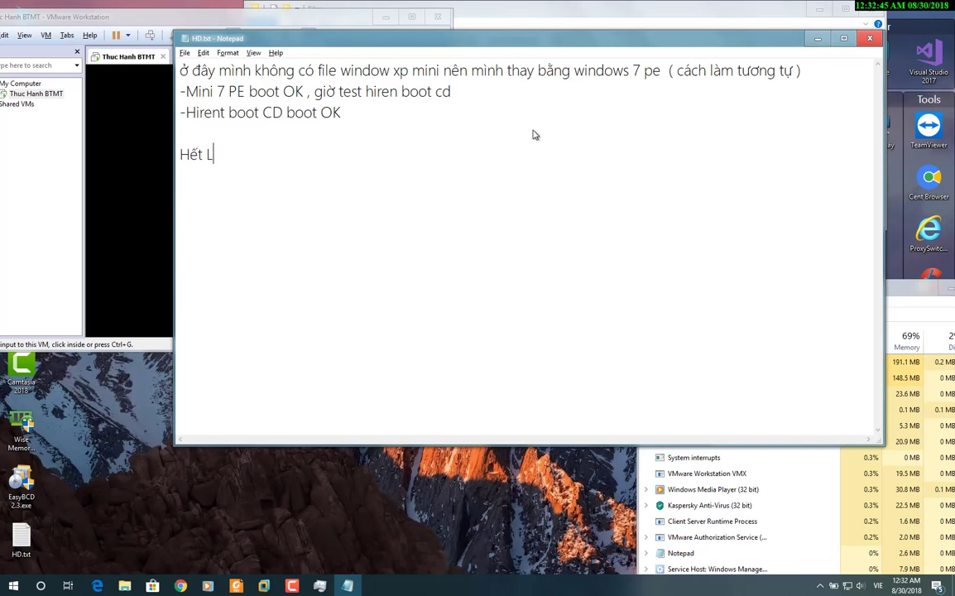
{"action": "type", "text": "ab 4"}
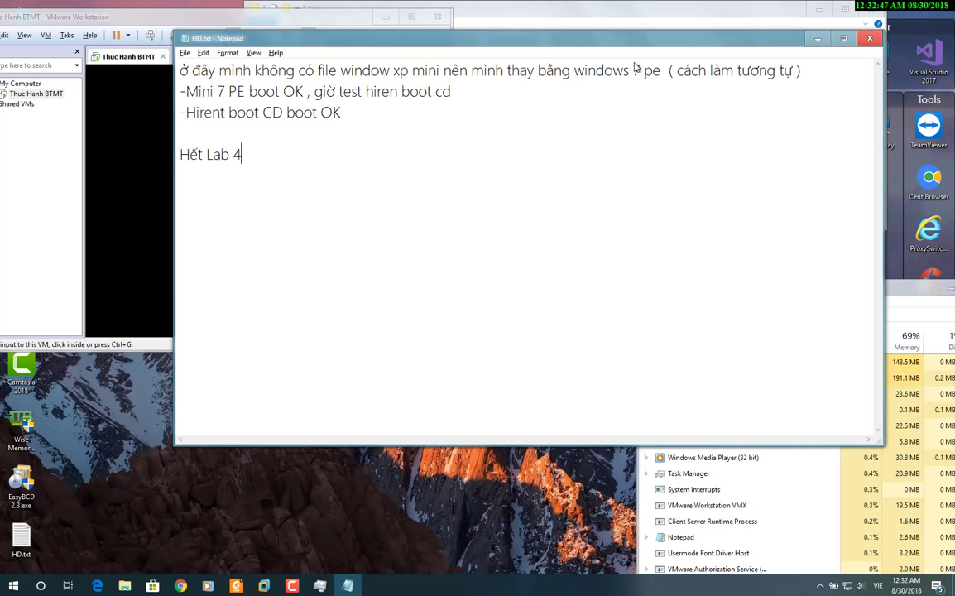
{"action": "left_click", "coordinate": [818, 41]}
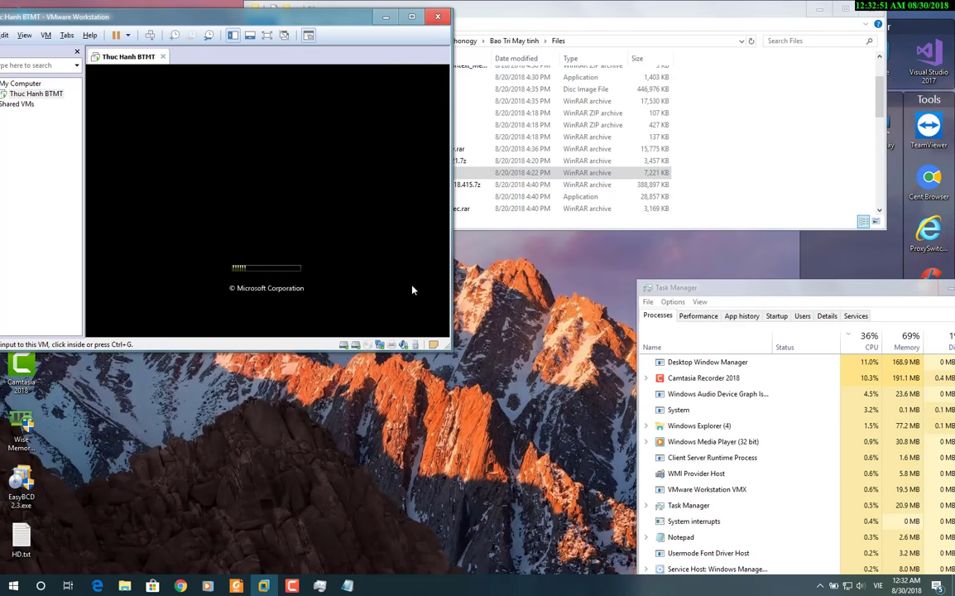